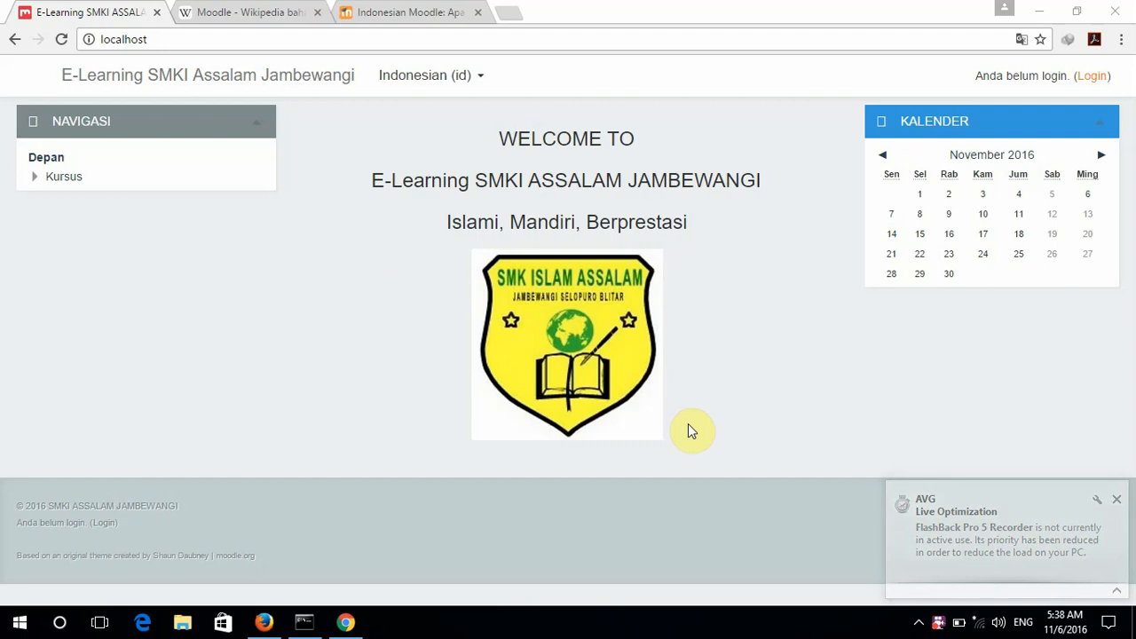
Switch to the 'Moodle - Wikipedia' tab to view the Indonesian Moodle article.
{"action": "left_click", "coordinate": [257, 10]}
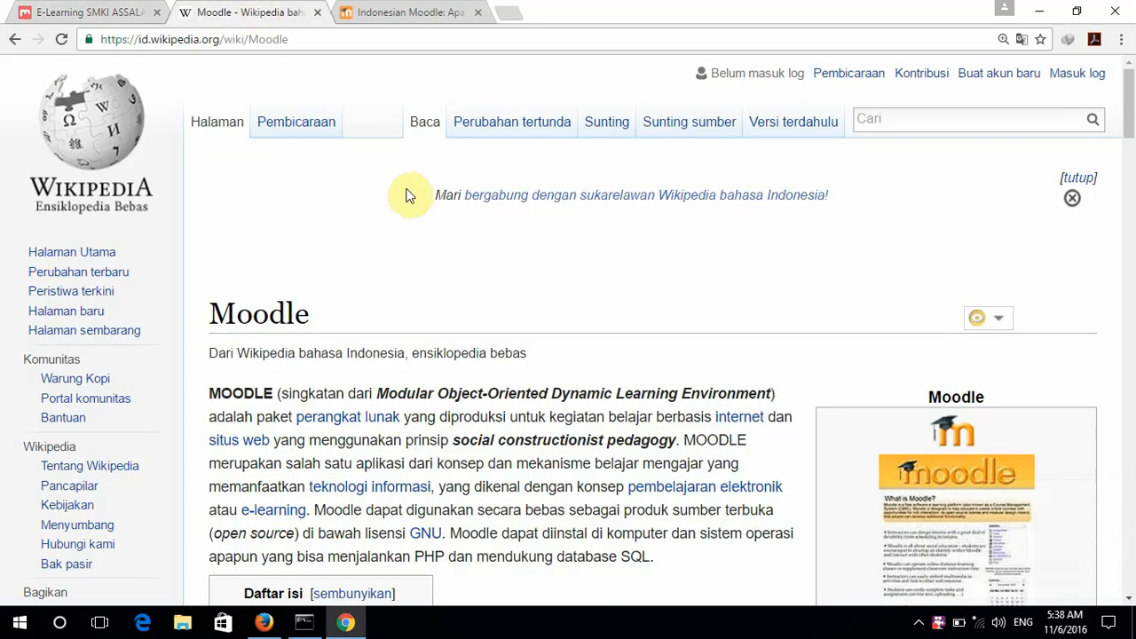
{"action": "scroll", "coordinate": [435, 217], "scroll_direction": "down", "scroll_amount": 1}
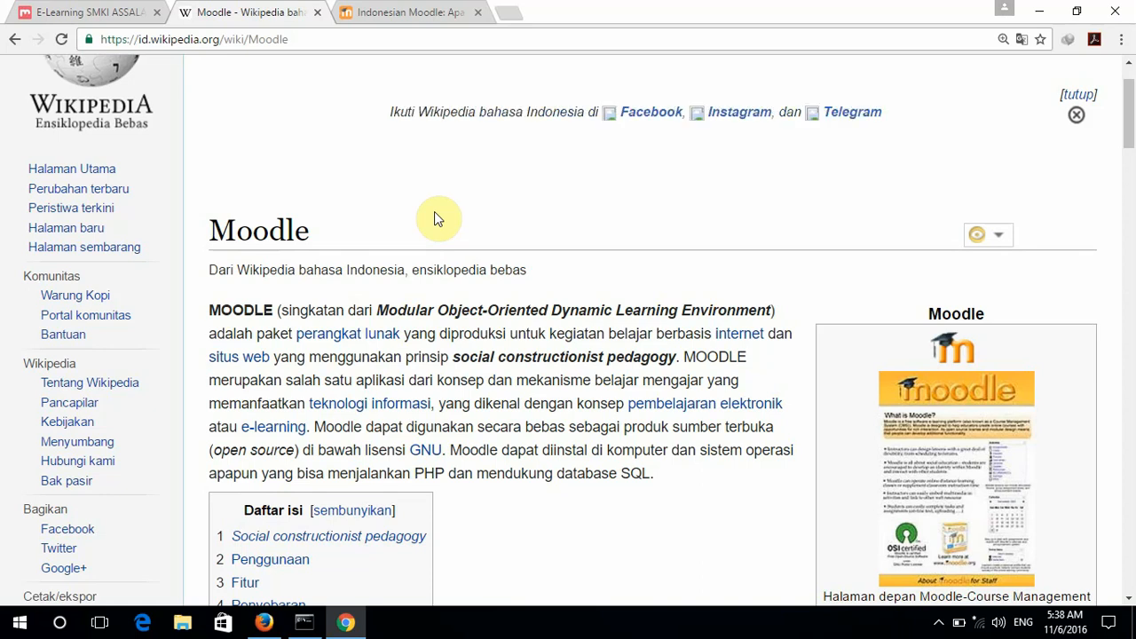
{"action": "scroll", "coordinate": [434, 212], "scroll_direction": "down", "scroll_amount": 1}
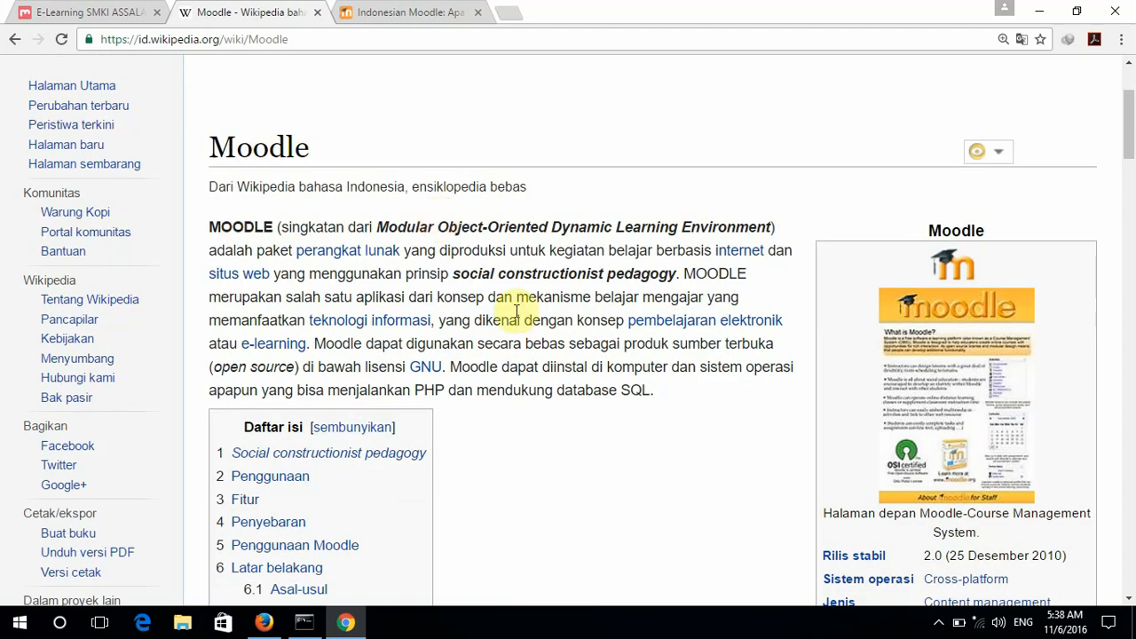
{"action": "scroll", "coordinate": [631, 454], "scroll_direction": "down", "scroll_amount": 1}
{"action": "scroll", "coordinate": [632, 459], "scroll_direction": "down", "scroll_amount": 1}
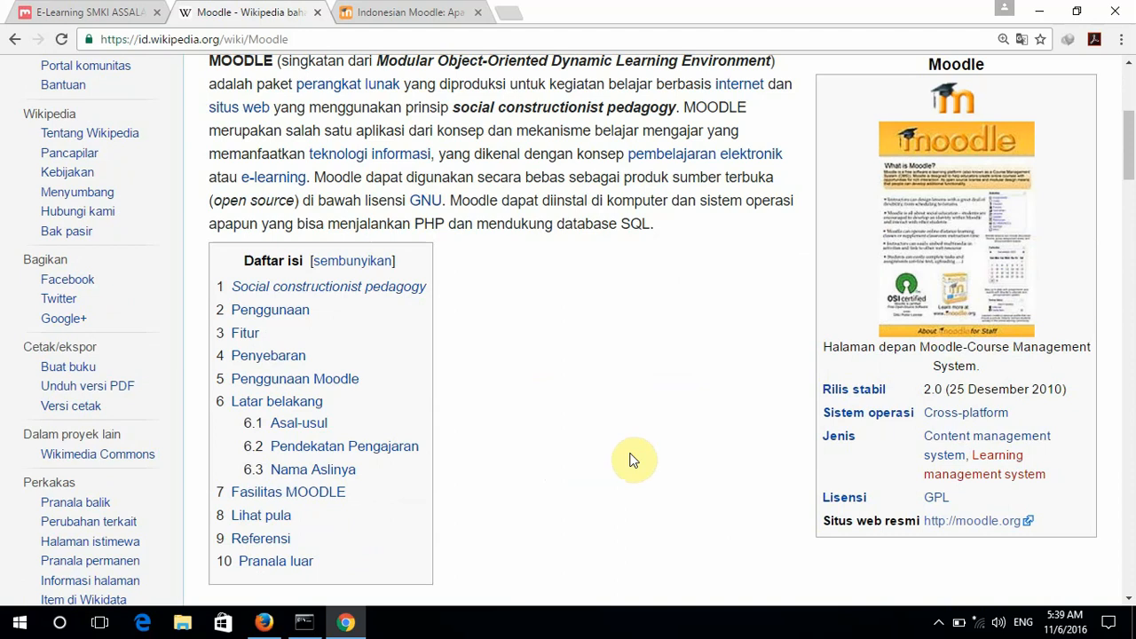
{"action": "scroll", "coordinate": [632, 460], "scroll_direction": "down", "scroll_amount": 2}
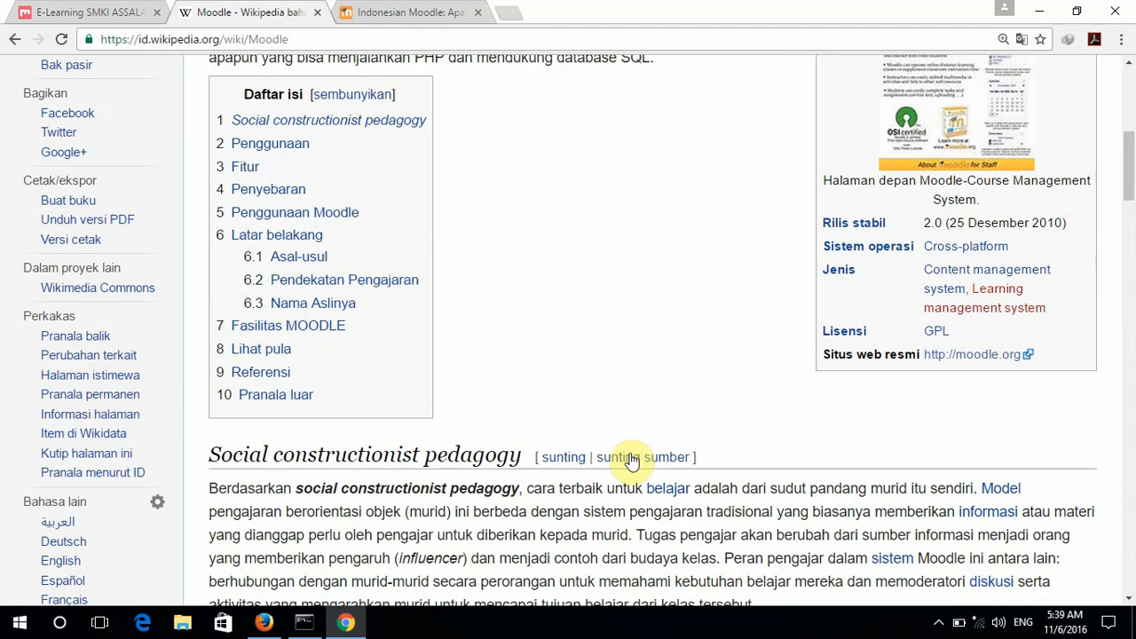
{"action": "scroll", "coordinate": [626, 440], "scroll_direction": "down", "scroll_amount": 2}
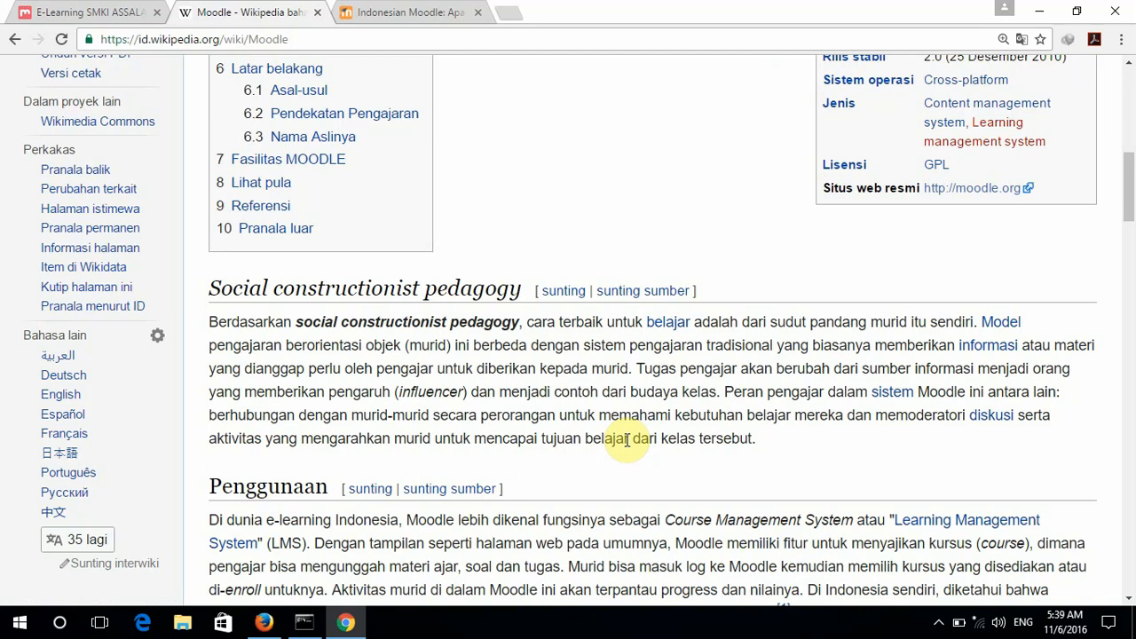
{"action": "scroll", "coordinate": [628, 439], "scroll_direction": "down", "scroll_amount": 2}
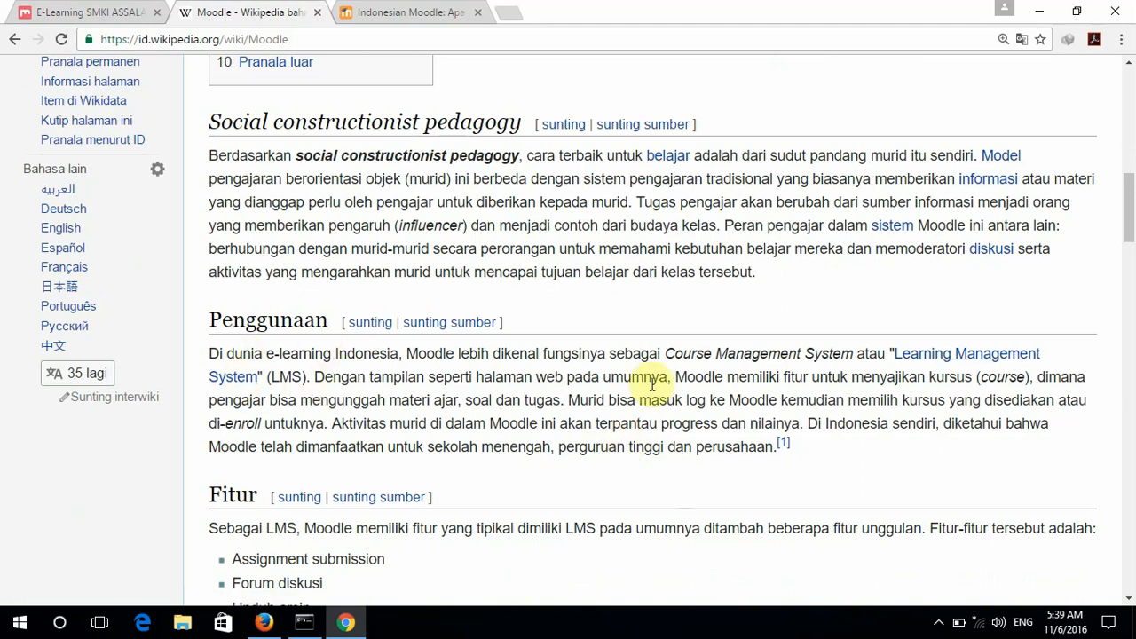
{"action": "scroll", "coordinate": [690, 383], "scroll_direction": "up", "scroll_amount": 6}
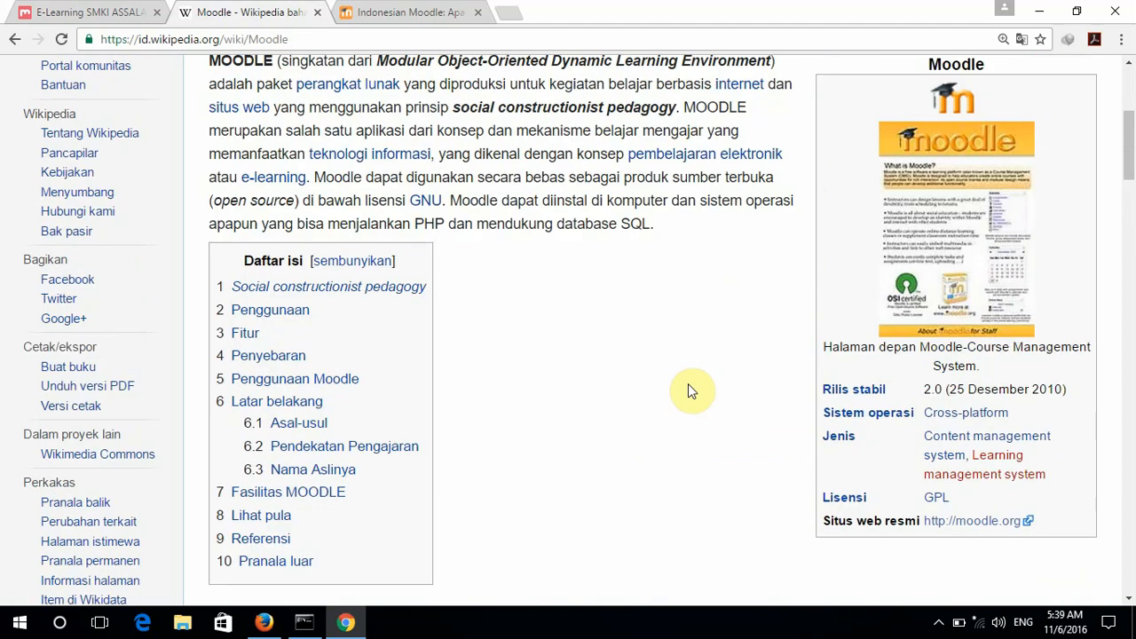
{"action": "scroll", "coordinate": [688, 384], "scroll_direction": "down", "scroll_amount": 5}
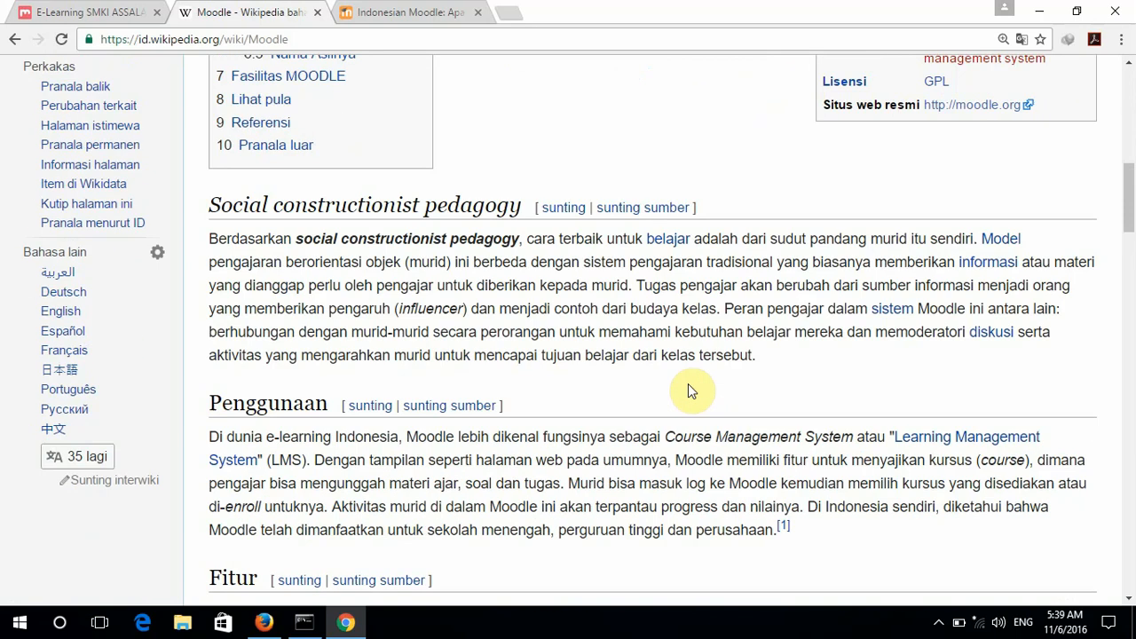
{"action": "scroll", "coordinate": [688, 383], "scroll_direction": "down", "scroll_amount": 2}
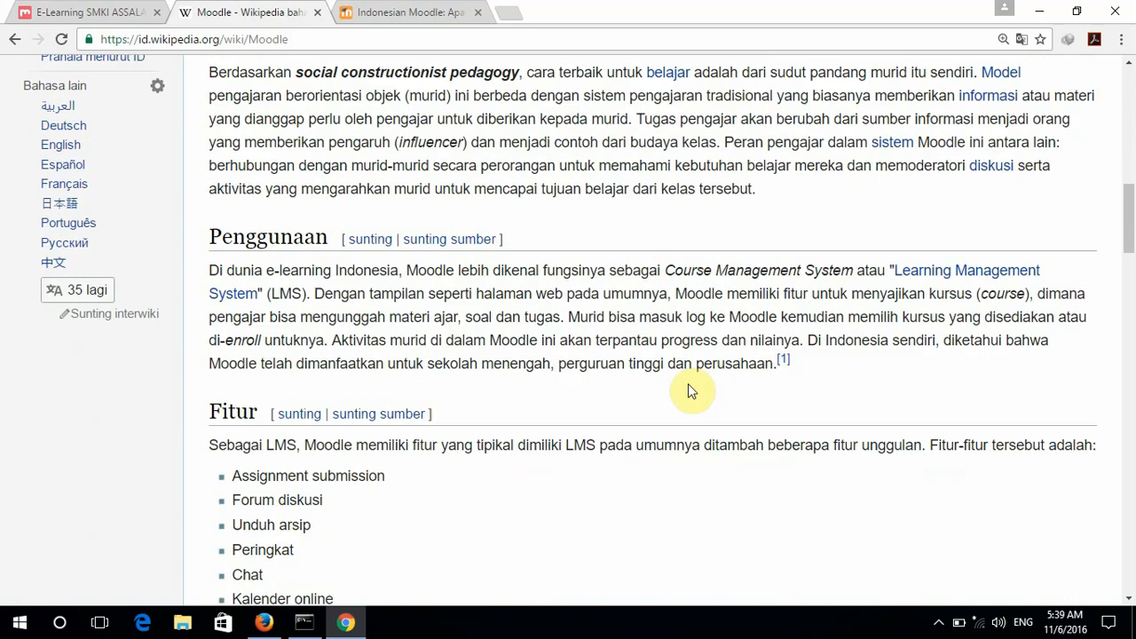
{"action": "scroll", "coordinate": [688, 383], "scroll_direction": "down", "scroll_amount": 2}
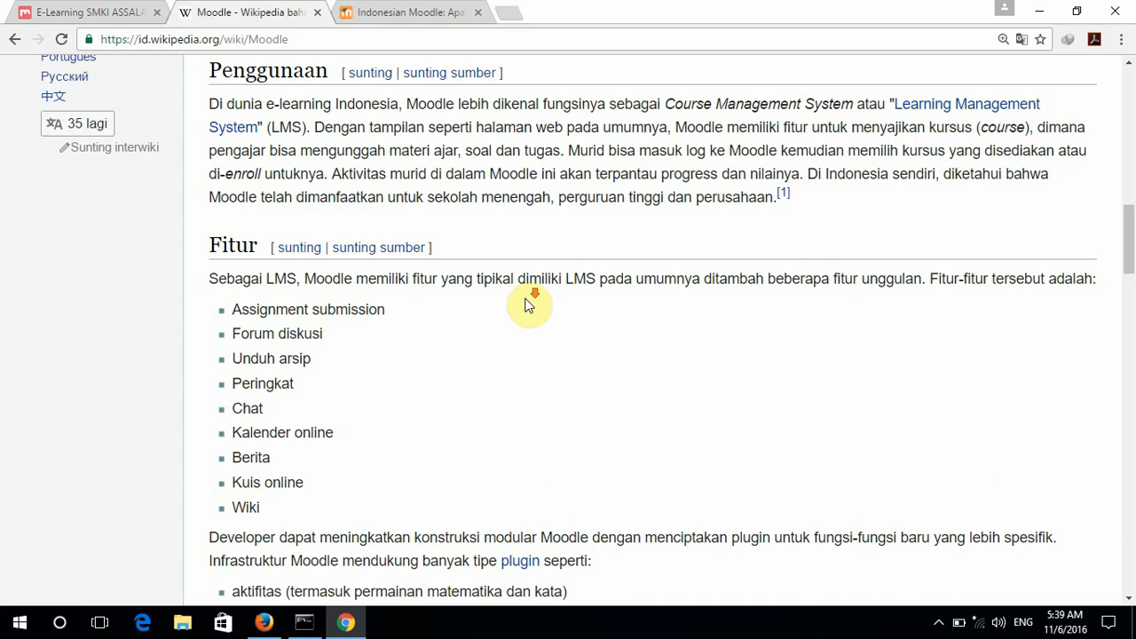
{"action": "scroll", "coordinate": [525, 304], "scroll_direction": "down", "scroll_amount": 1}
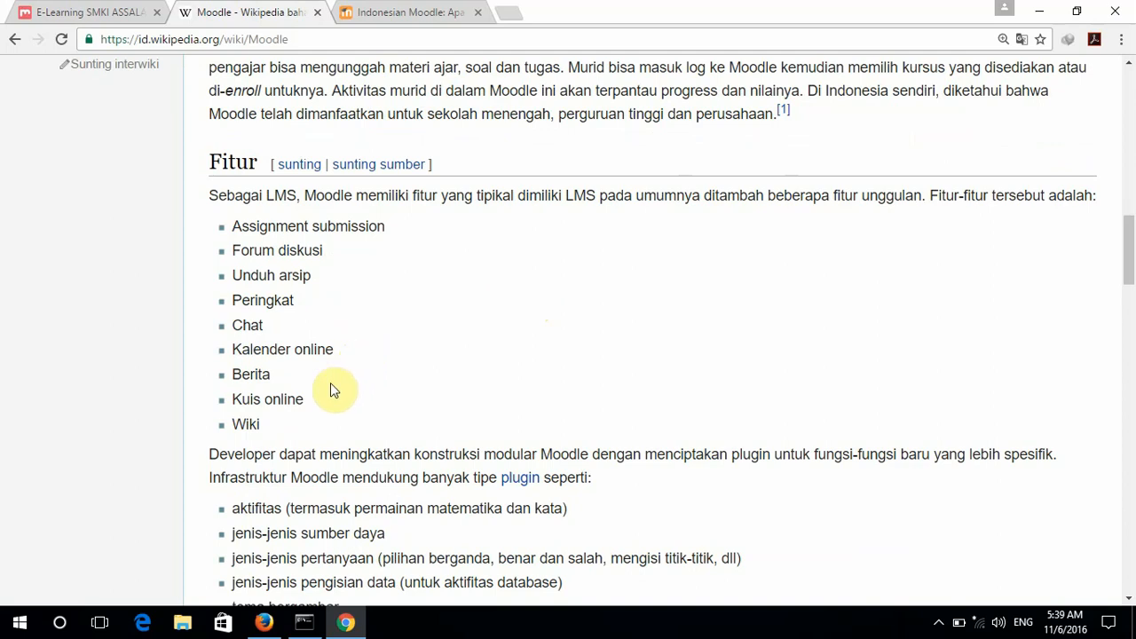
{"action": "scroll", "coordinate": [330, 387], "scroll_direction": "up", "scroll_amount": 1}
{"action": "scroll", "coordinate": [331, 387], "scroll_direction": "down", "scroll_amount": 3}
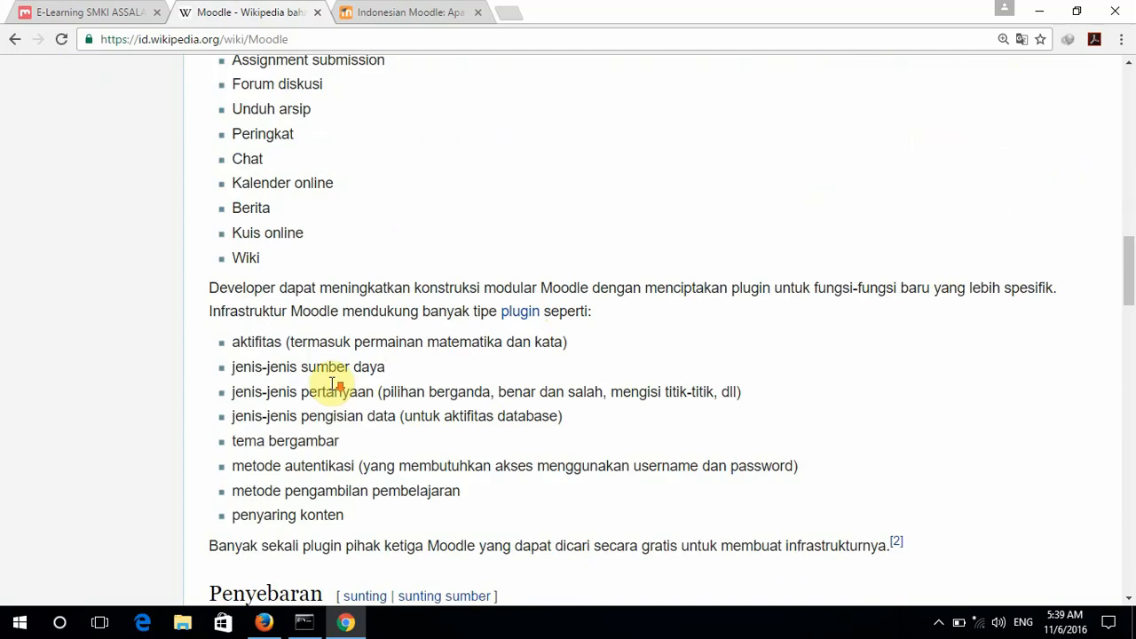
{"action": "scroll", "coordinate": [331, 383], "scroll_direction": "down", "scroll_amount": 2}
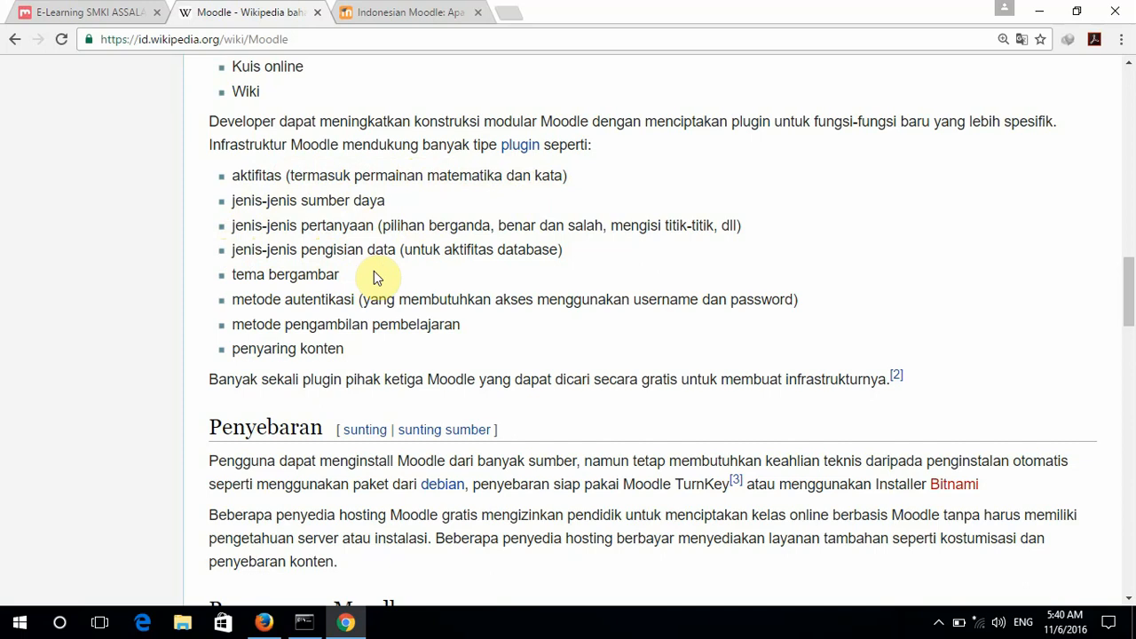
{"action": "scroll", "coordinate": [375, 275], "scroll_direction": "down", "scroll_amount": 3}
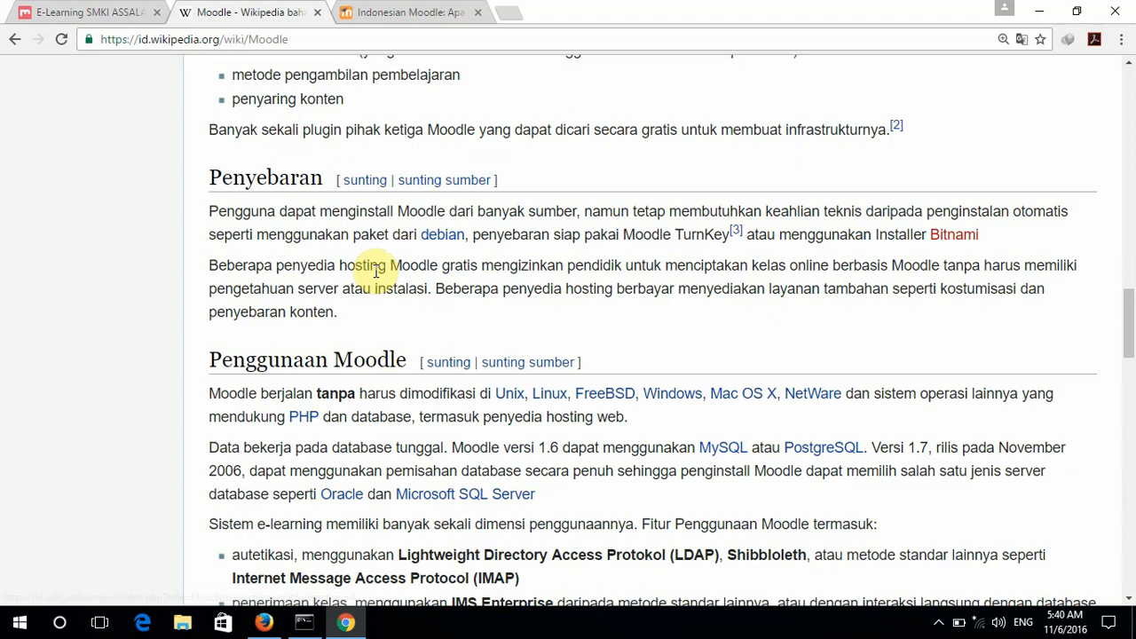
{"action": "scroll", "coordinate": [380, 276], "scroll_direction": "down", "scroll_amount": 2}
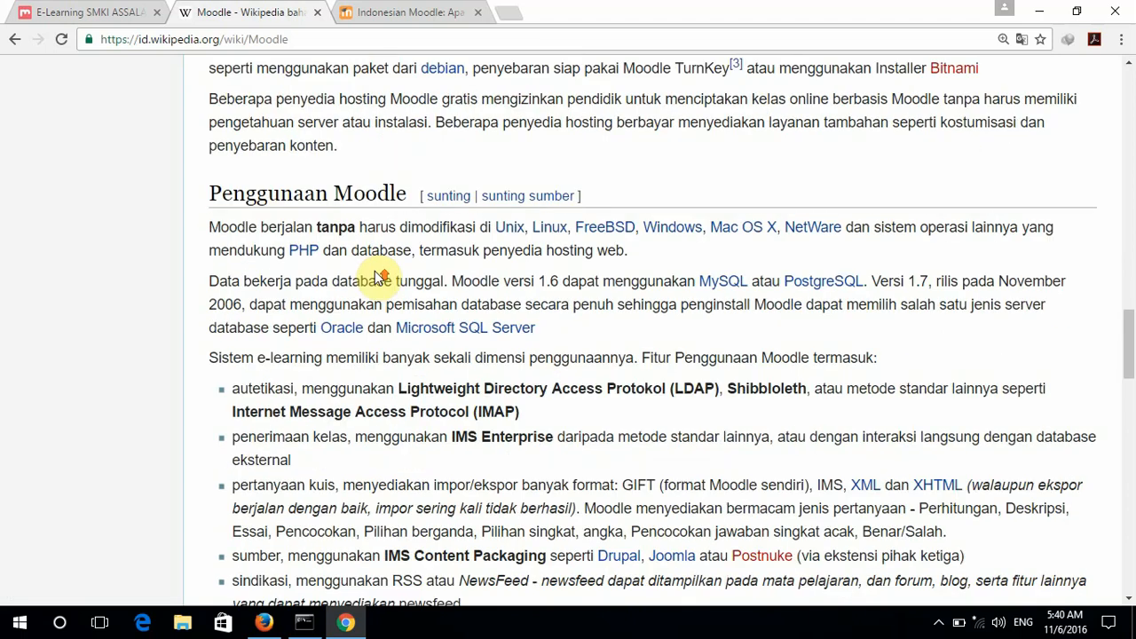
{"action": "scroll", "coordinate": [380, 276], "scroll_direction": "up", "scroll_amount": 9}
{"action": "scroll", "coordinate": [376, 275], "scroll_direction": "up", "scroll_amount": 6}
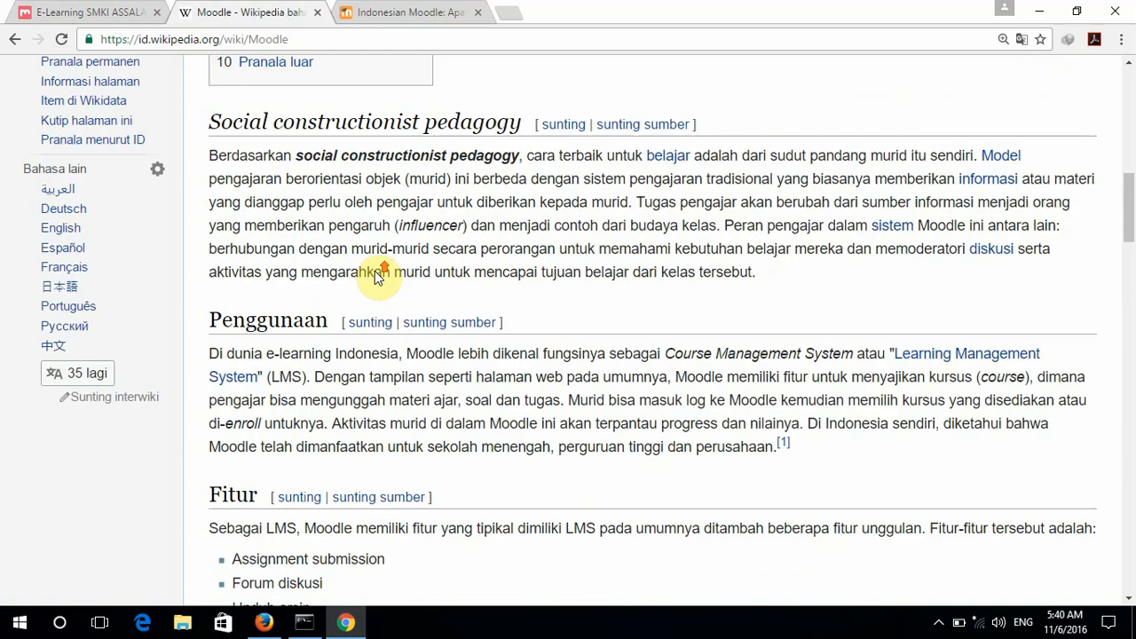
{"action": "scroll", "coordinate": [374, 271], "scroll_direction": "up", "scroll_amount": 2}
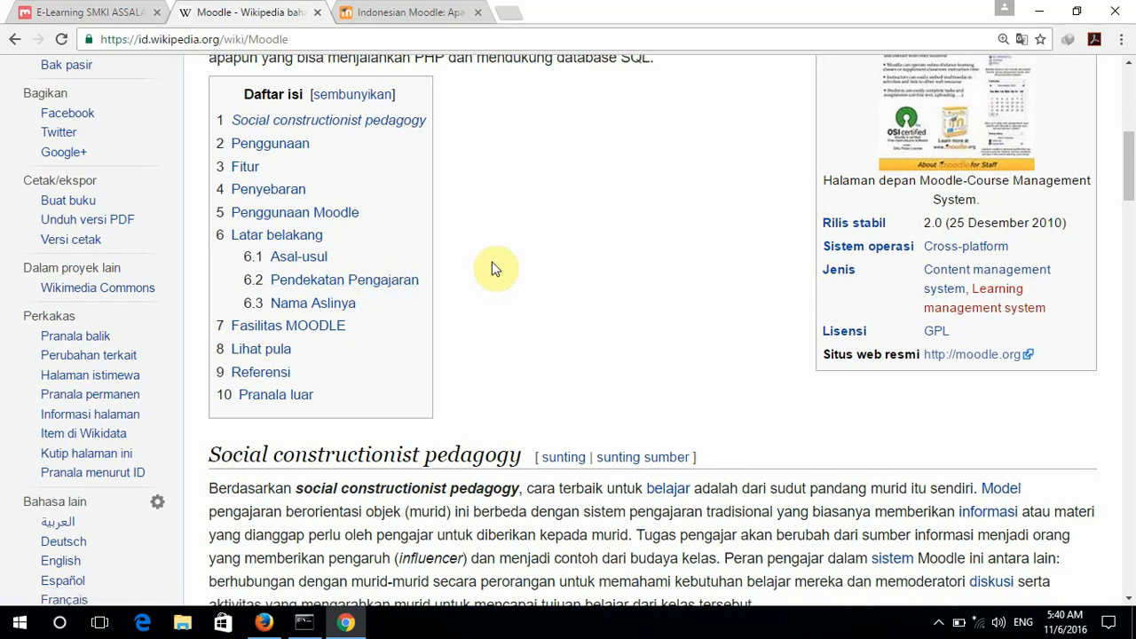
Read through the Moodle CMS forum post, then return to the E-Learning SMKI tab.
{"action": "left_click", "coordinate": [386, 9]}
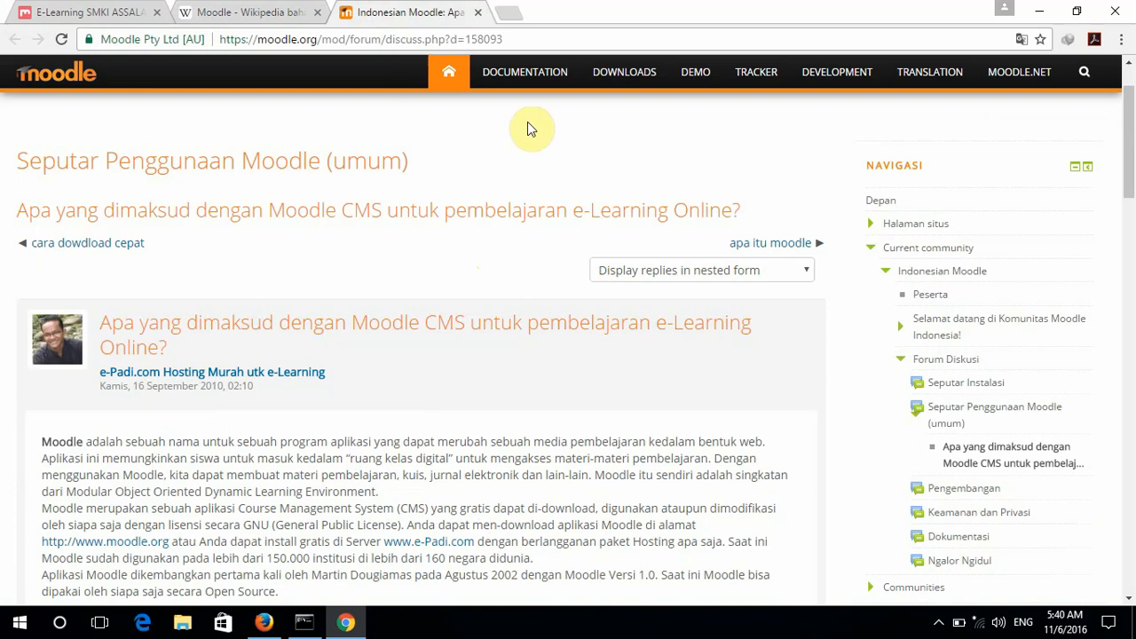
{"action": "scroll", "coordinate": [527, 122], "scroll_direction": "down", "scroll_amount": 5}
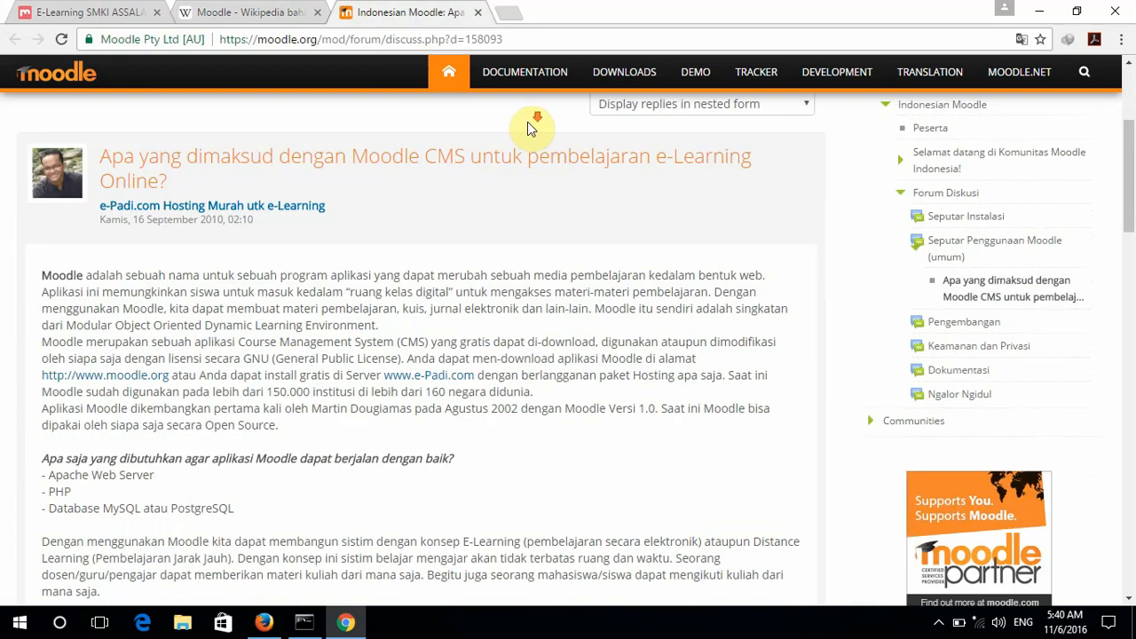
{"action": "scroll", "coordinate": [529, 122], "scroll_direction": "up", "scroll_amount": 3}
{"action": "scroll", "coordinate": [529, 122], "scroll_direction": "up", "scroll_amount": 3}
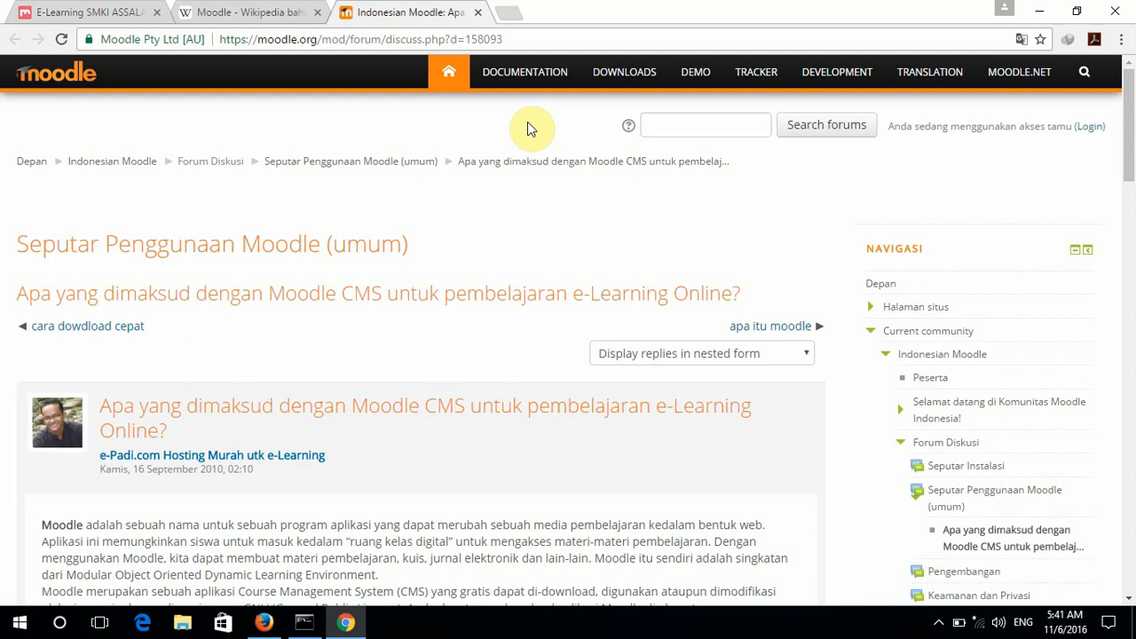
{"action": "left_click", "coordinate": [96, 14]}
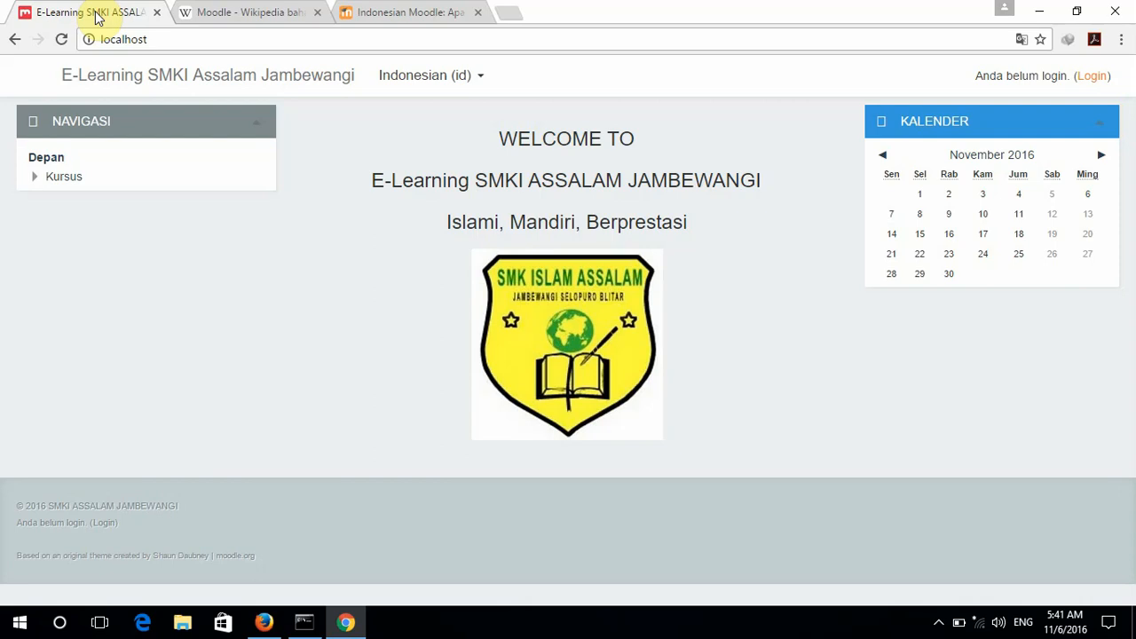
{"action": "left_click", "coordinate": [153, 44]}
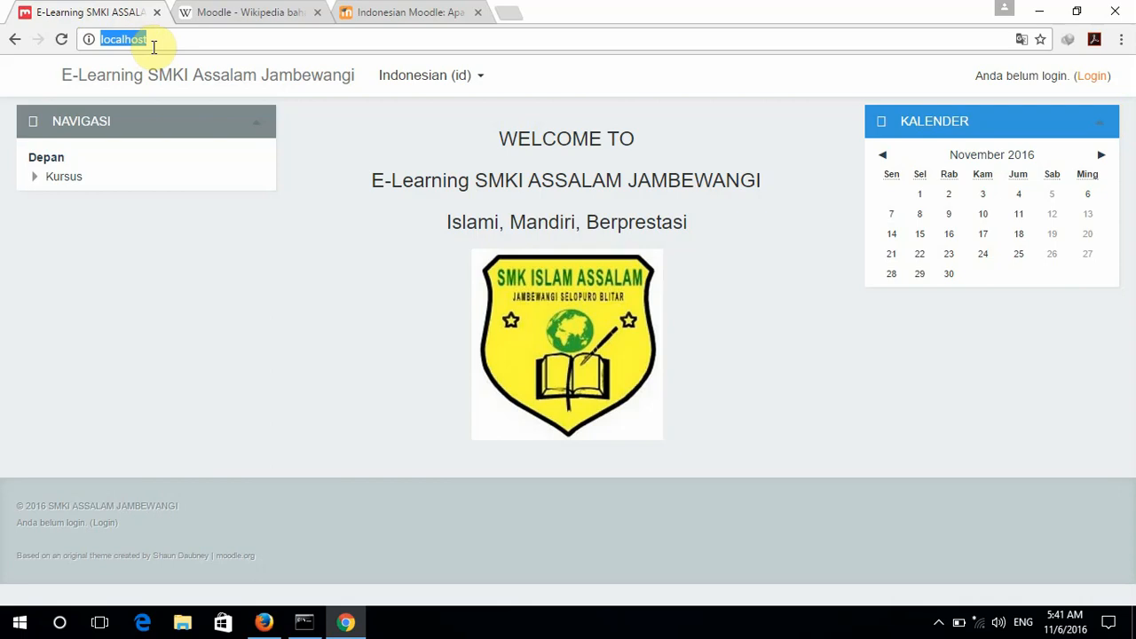
{"action": "left_click", "coordinate": [157, 43]}
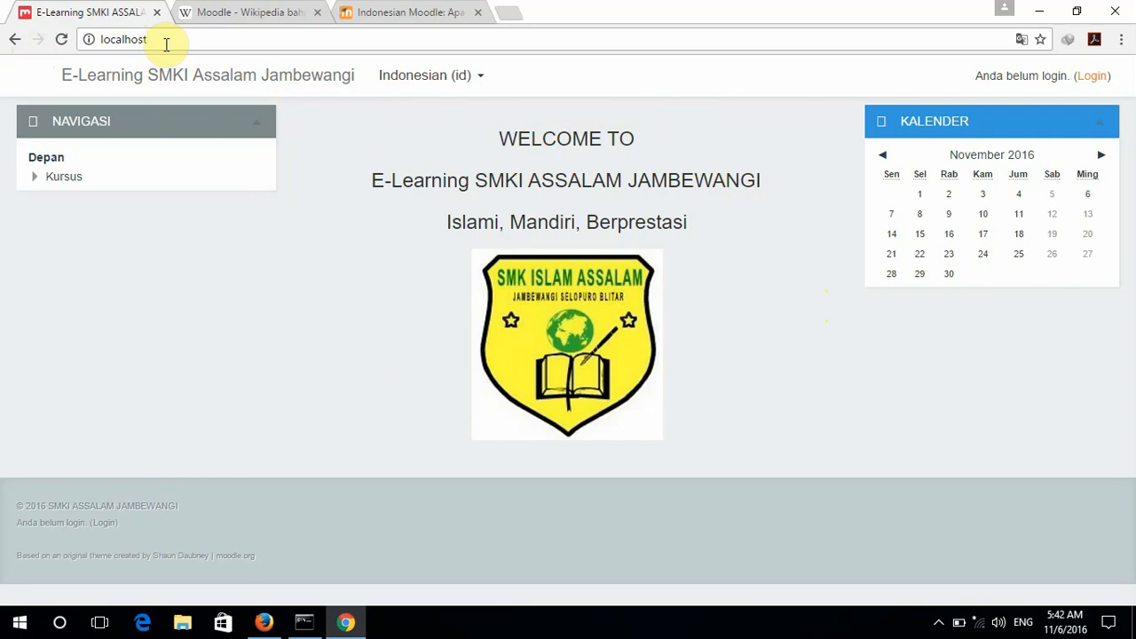
{"action": "left_click_drag", "start_coordinate": [163, 41], "coordinate": [85, 41]}
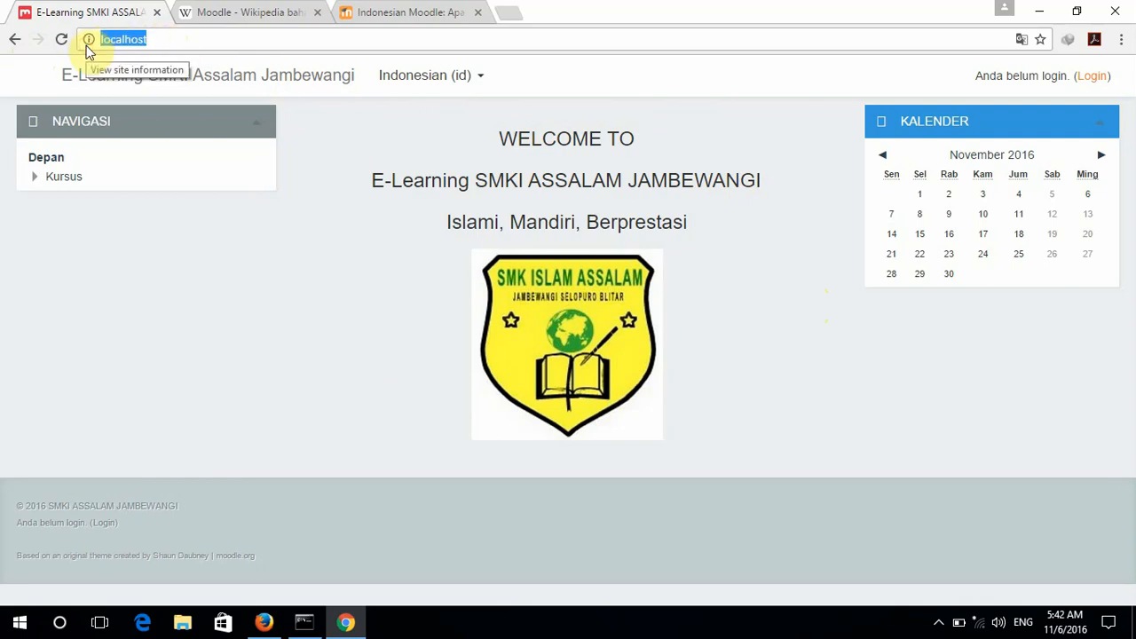
Replace the Chrome address with localhost/ and load the local e-learning site.
{"action": "type", "text": "192.168.0.1"}
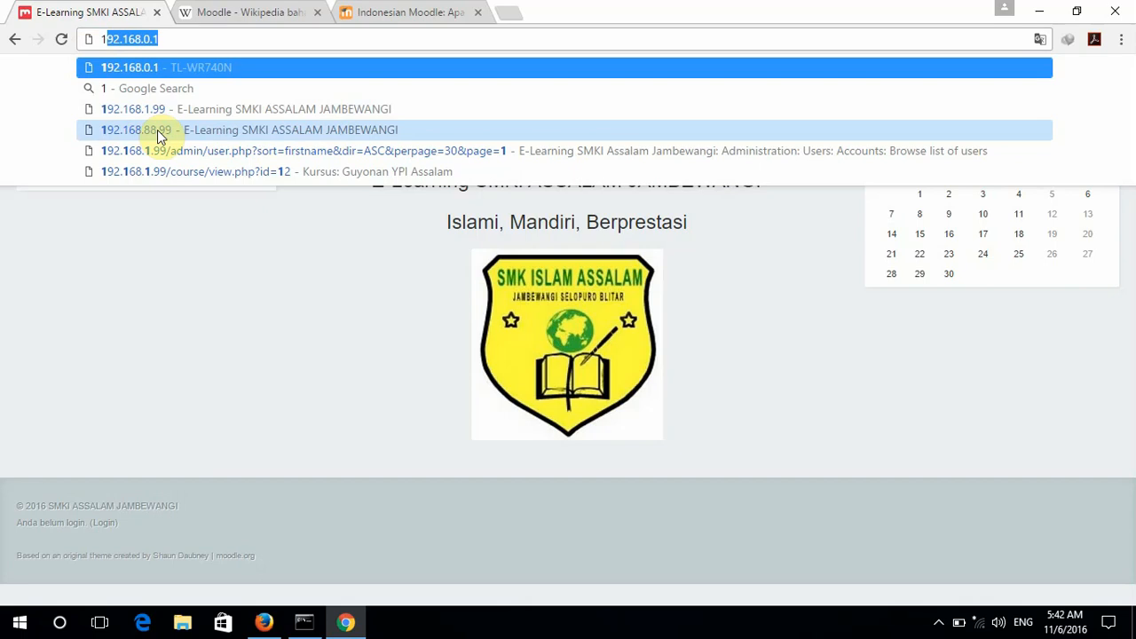
{"action": "left_click", "coordinate": [197, 41]}
{"action": "left_click_drag", "start_coordinate": [196, 41], "coordinate": [78, 49]}
{"action": "type", "text": "loc"}
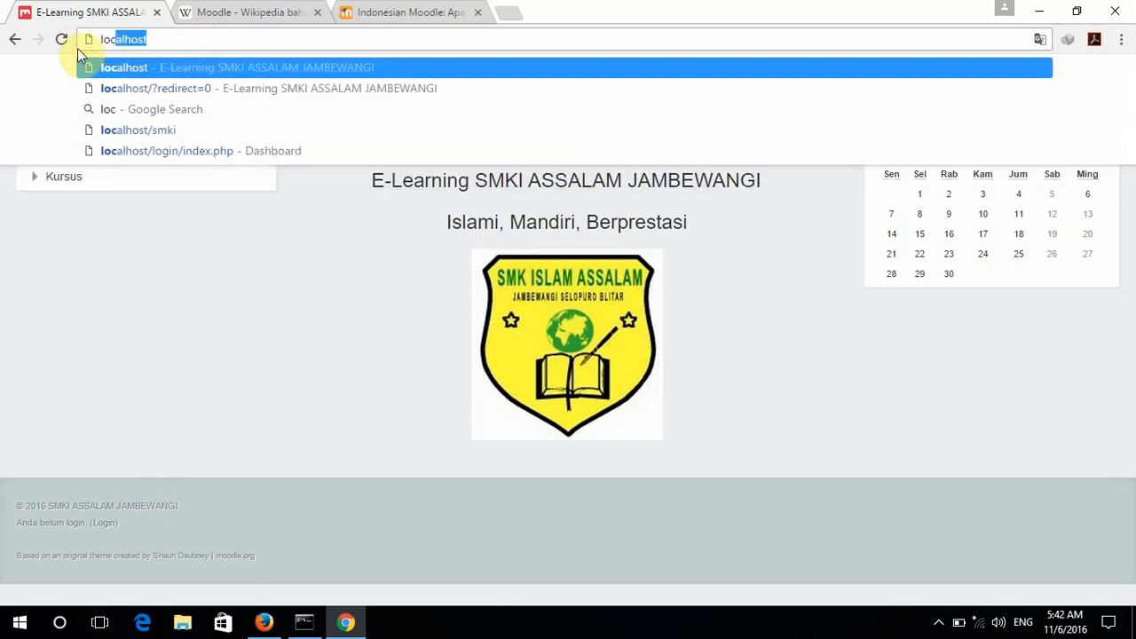
{"action": "type", "text": "a"}
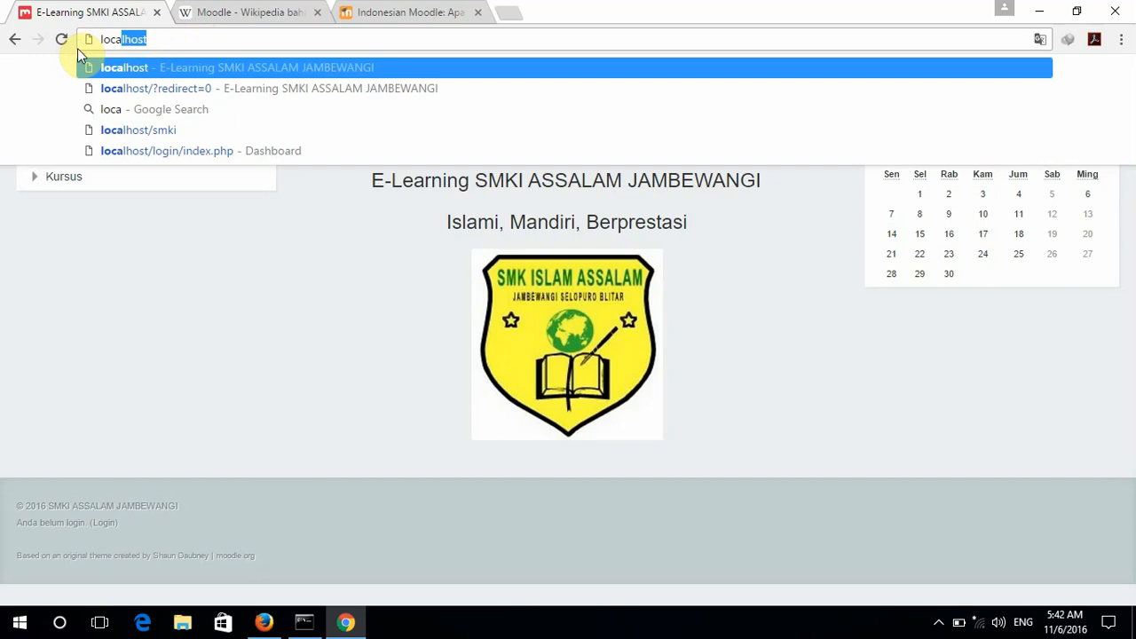
{"action": "type", "text": "l"}
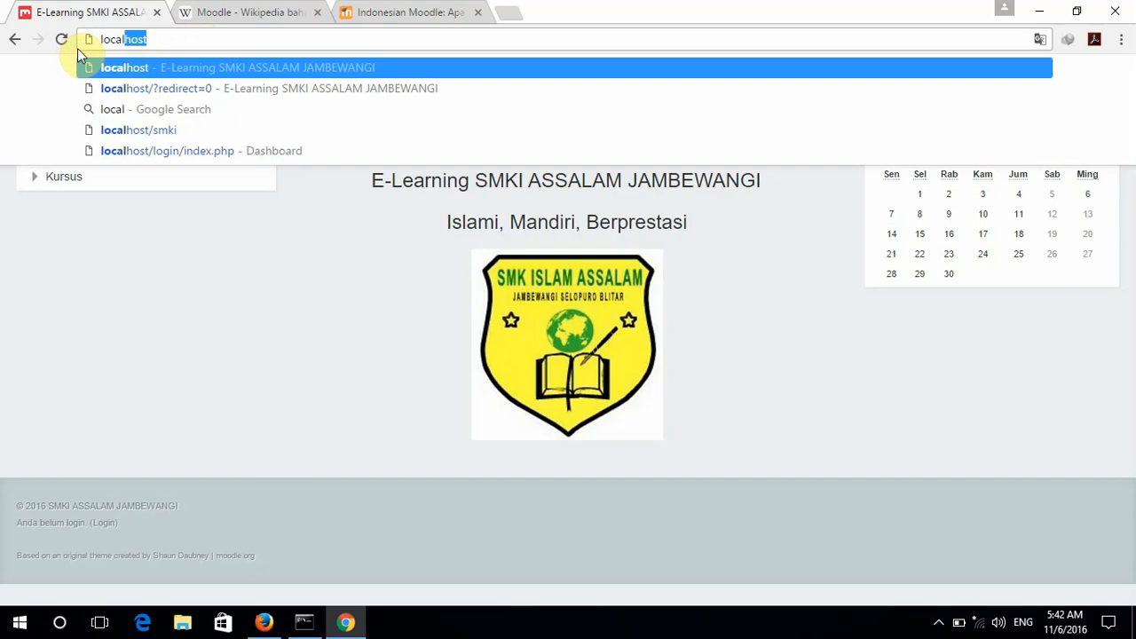
{"action": "type", "text": "host/"}
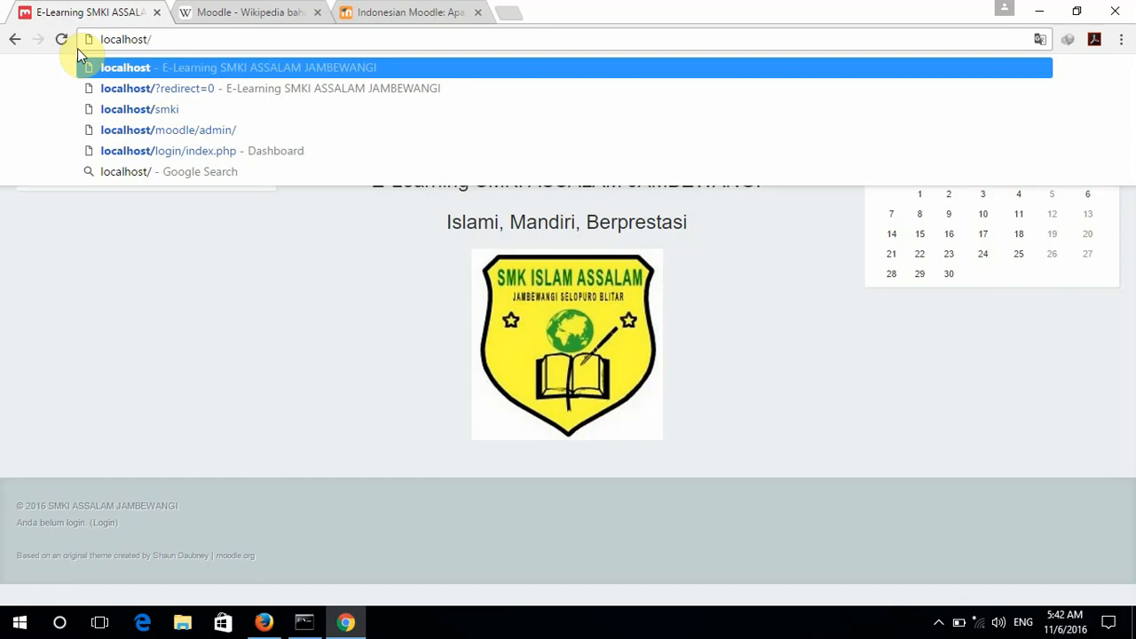
{"action": "key", "text": "Return"}
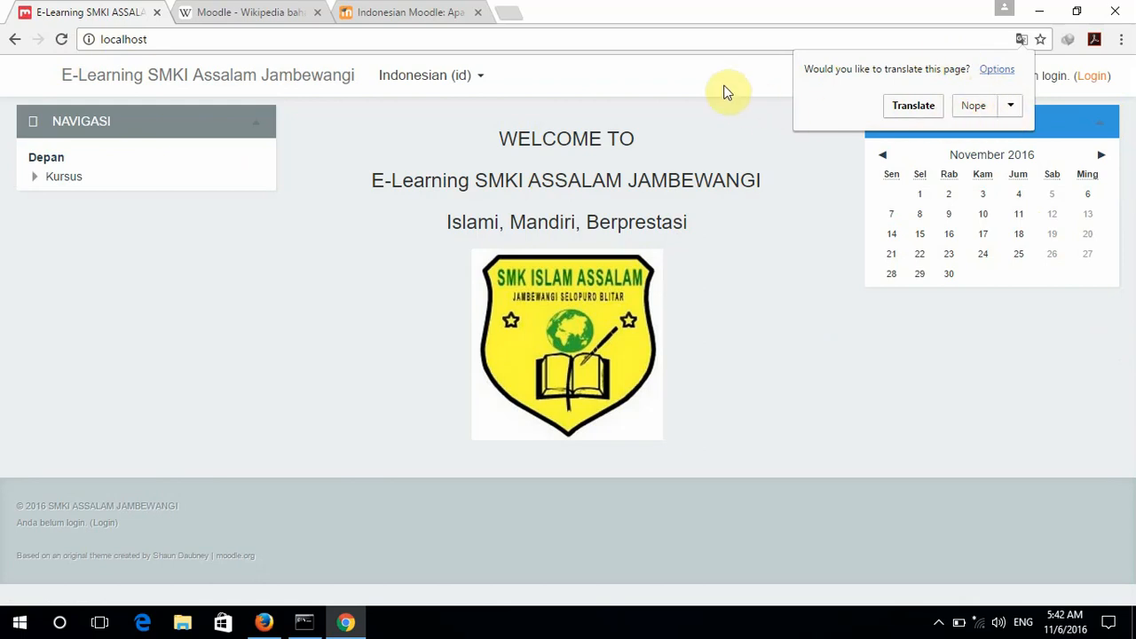
Decline the page translation offer and go to the Login page.
{"action": "left_click", "coordinate": [974, 105]}
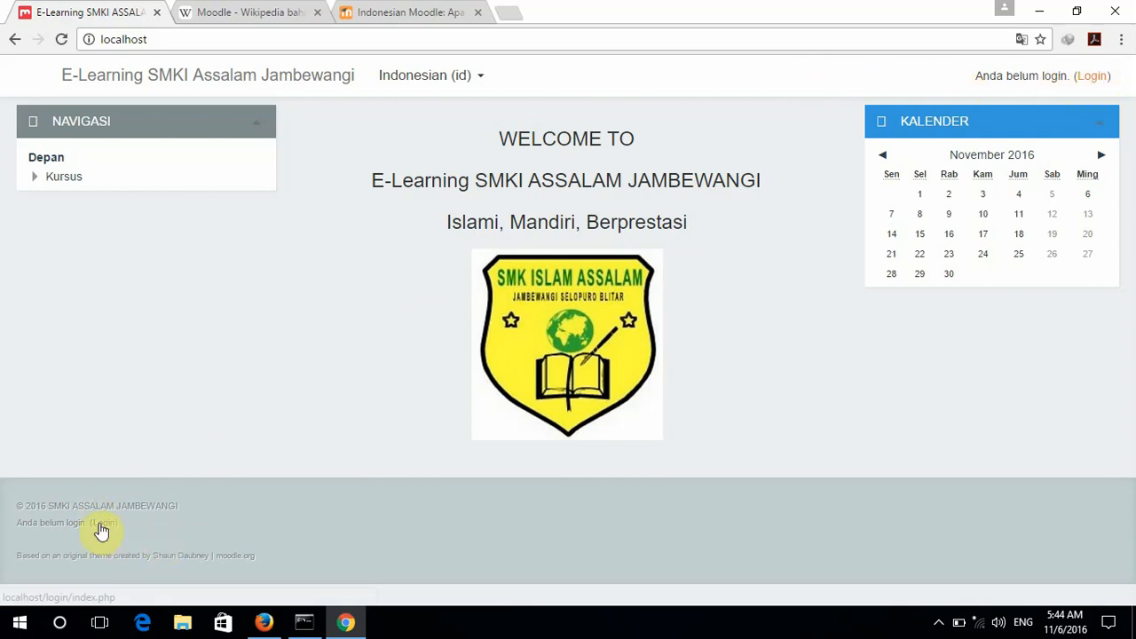
{"action": "left_click", "coordinate": [1091, 78]}
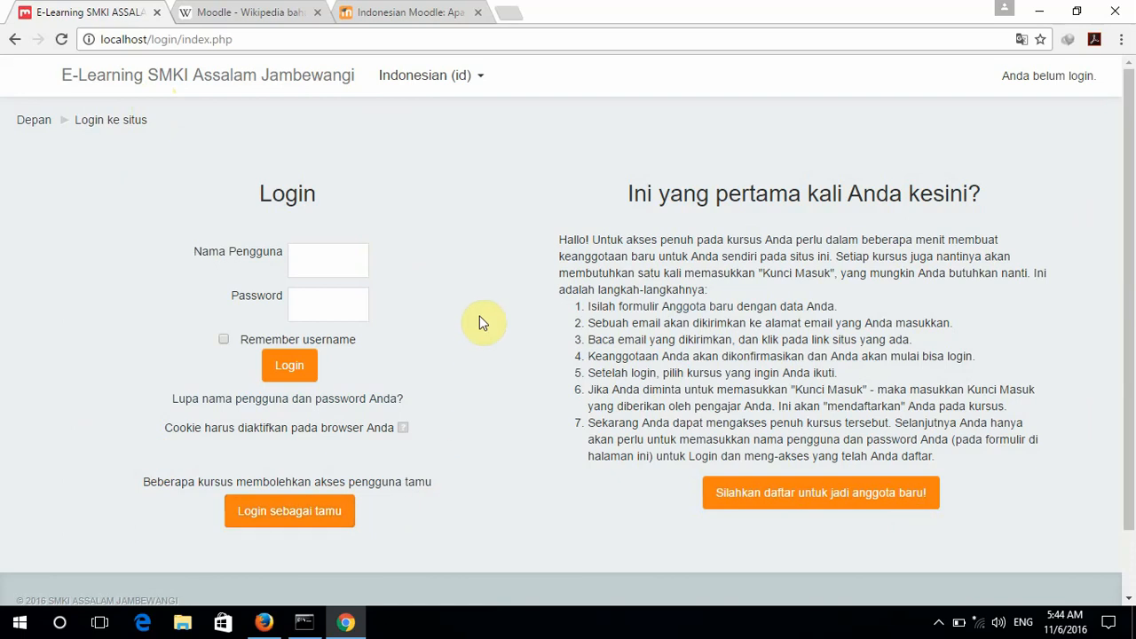
{"action": "left_click", "coordinate": [315, 260]}
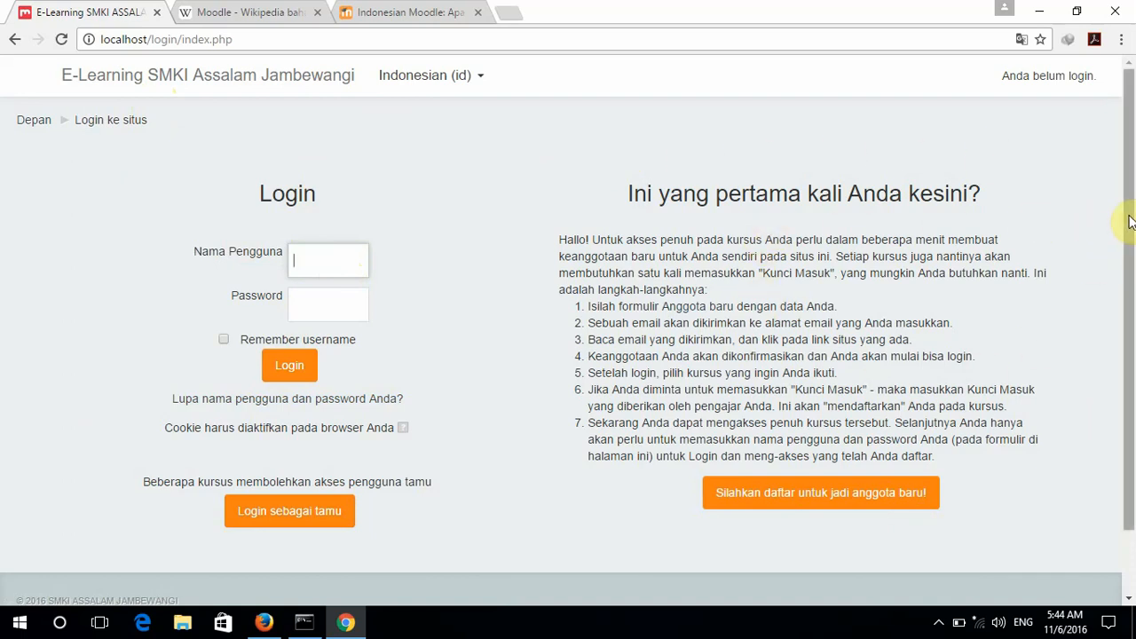
{"action": "scroll", "coordinate": [1133, 298], "scroll_direction": "down", "scroll_amount": 1}
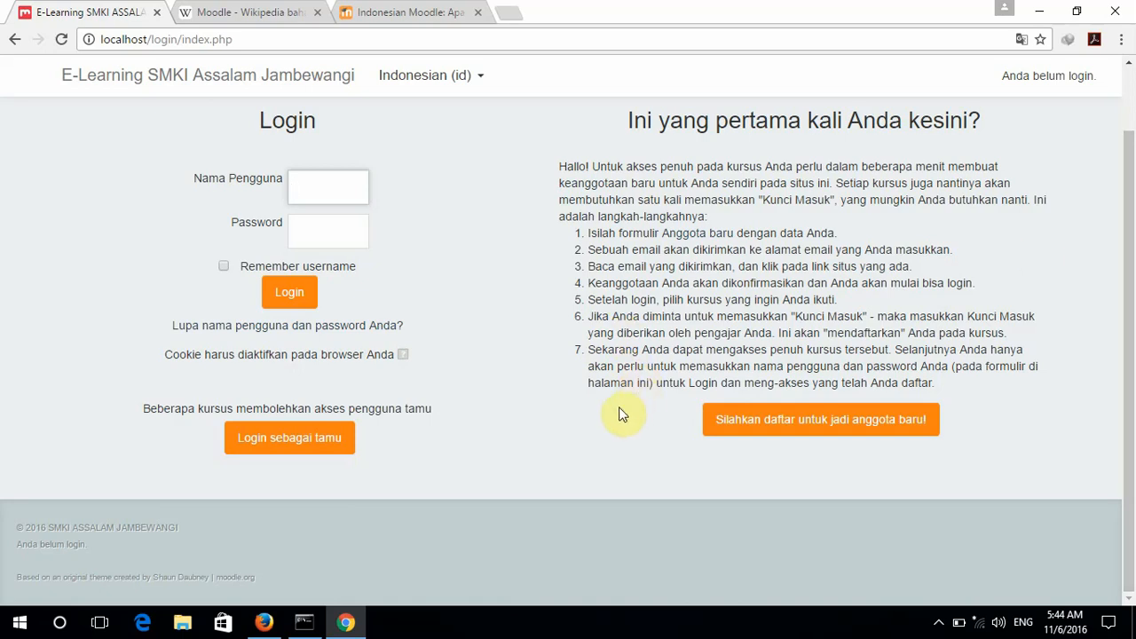
Open the new-member signup form and enter the new username and password.
{"action": "left_click", "coordinate": [821, 426]}
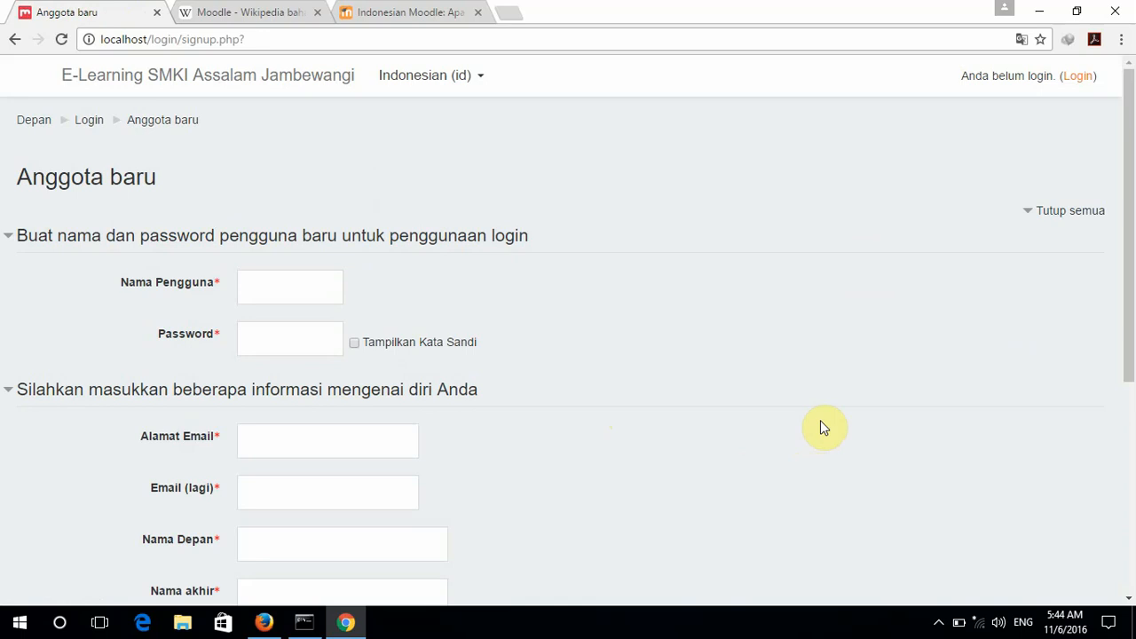
{"action": "scroll", "coordinate": [823, 427], "scroll_direction": "down", "scroll_amount": 2}
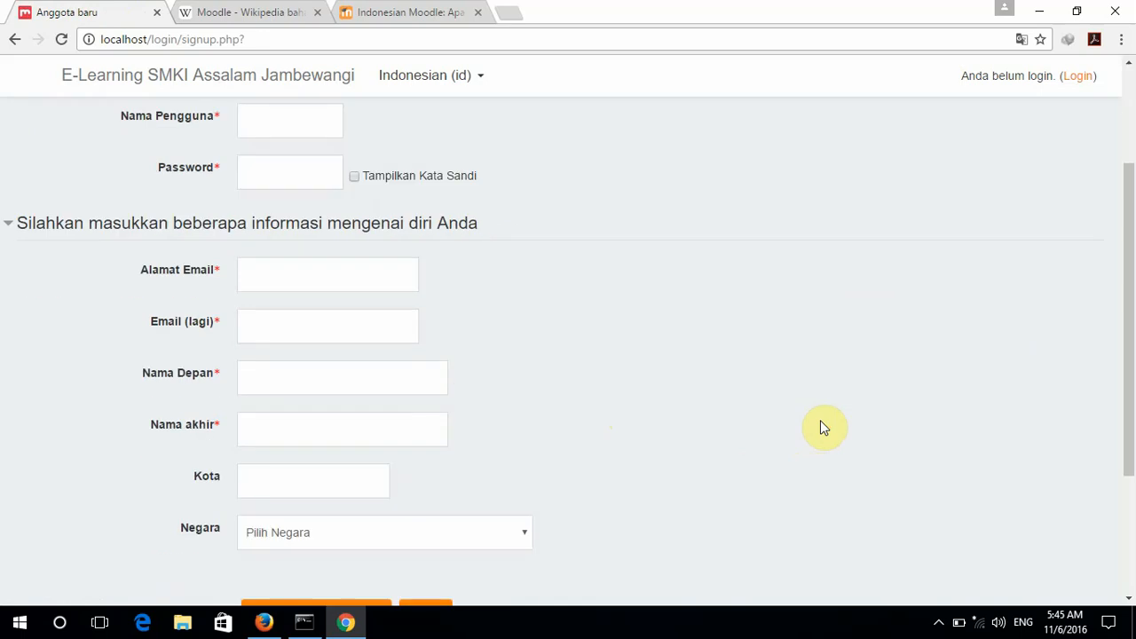
{"action": "scroll", "coordinate": [823, 427], "scroll_direction": "up", "scroll_amount": 1}
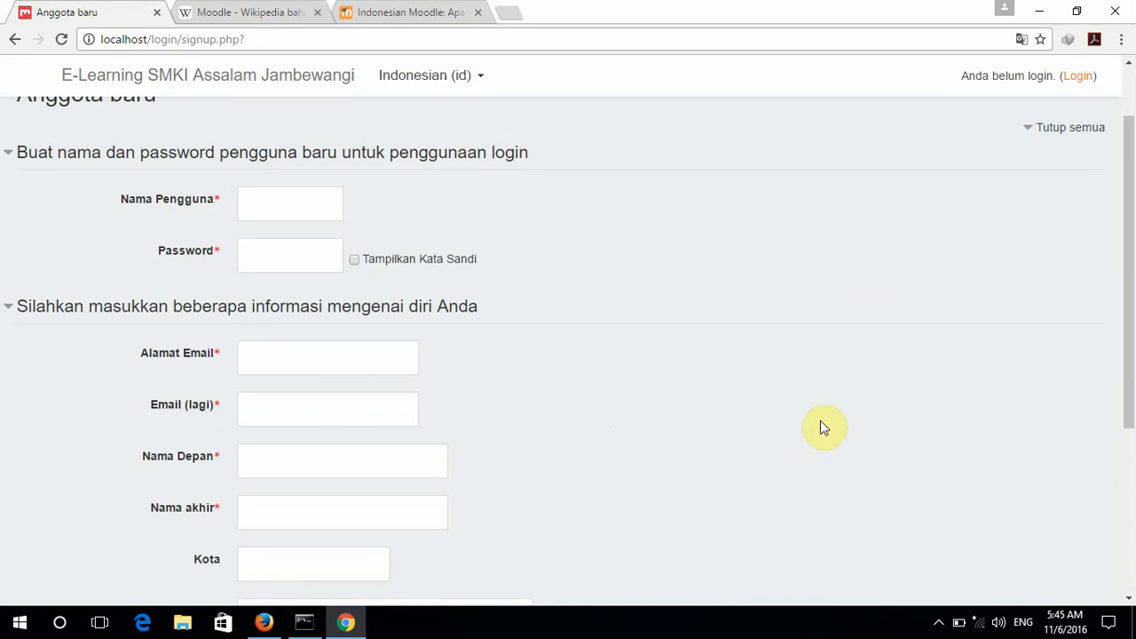
{"action": "scroll", "coordinate": [821, 428], "scroll_direction": "up", "scroll_amount": 1}
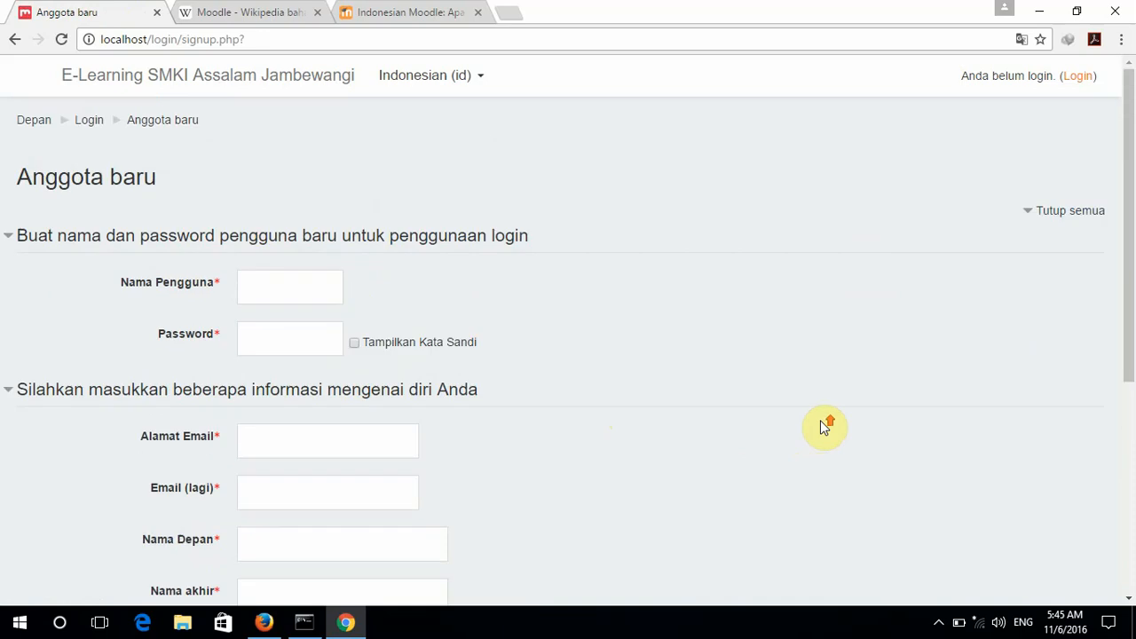
{"action": "left_click", "coordinate": [277, 282]}
{"action": "type", "text": "Arif"}
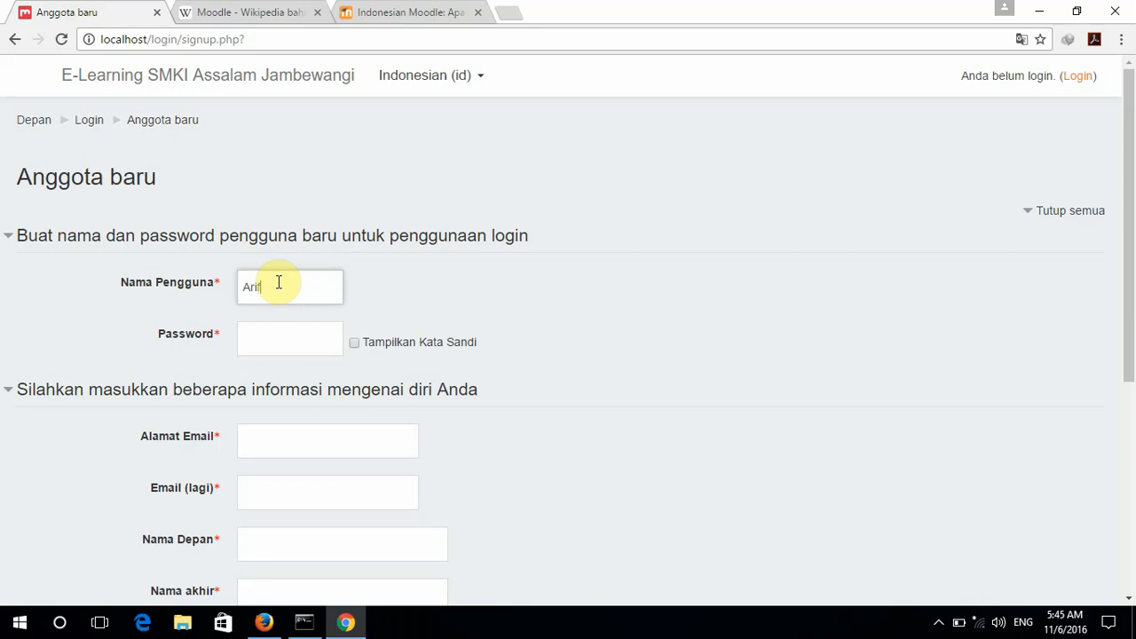
{"action": "key", "text": "Tab"}
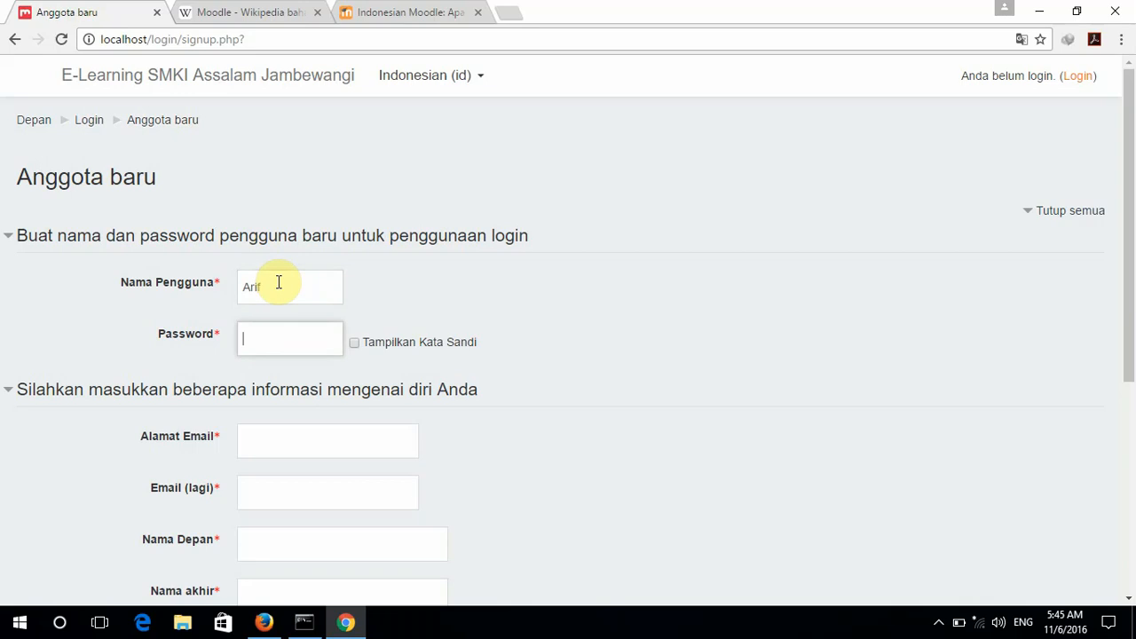
{"action": "type", "text": "•••••••••"}
Fill in the e-mail address and its confirmation, the first name and the last name.
{"action": "scroll", "coordinate": [277, 293], "scroll_direction": "down", "scroll_amount": 2}
{"action": "left_click", "coordinate": [279, 270]}
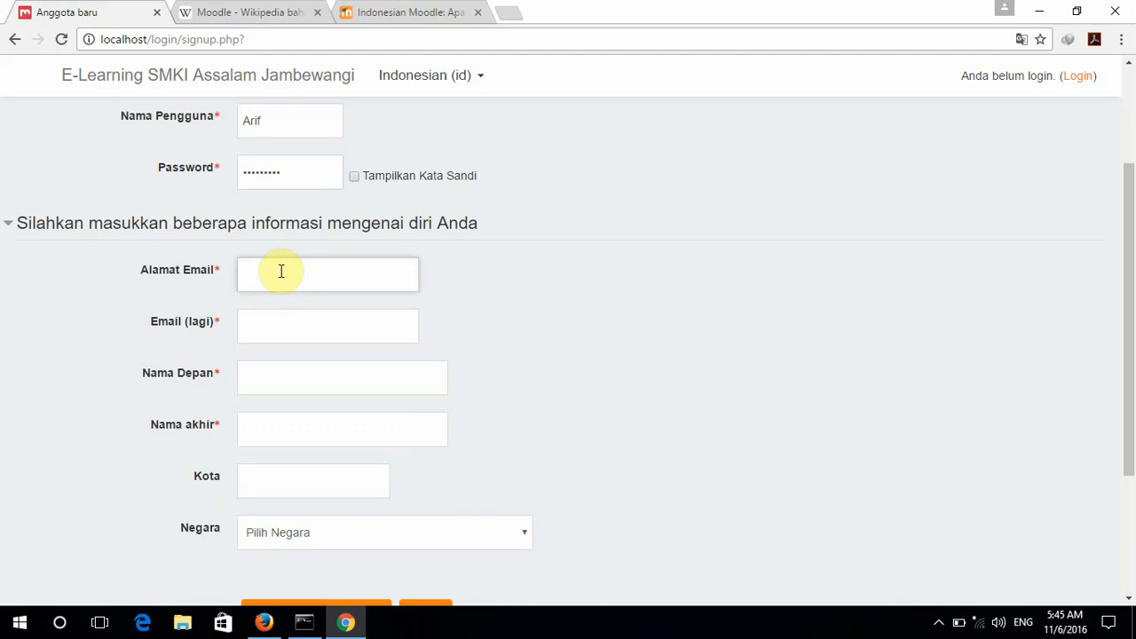
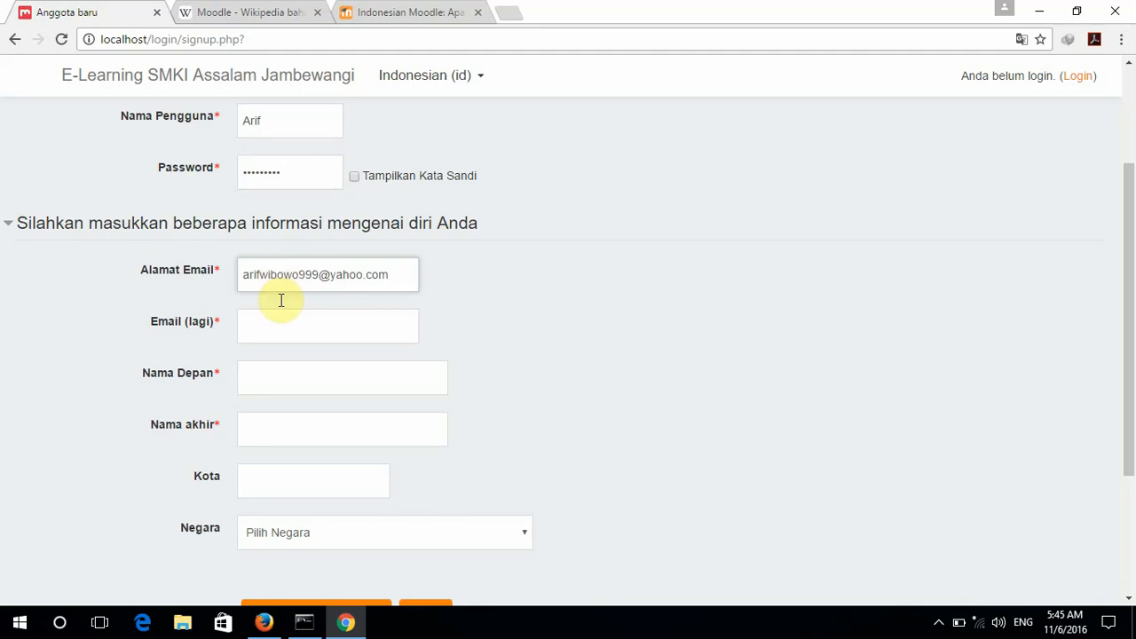
{"action": "left_click", "coordinate": [281, 332]}
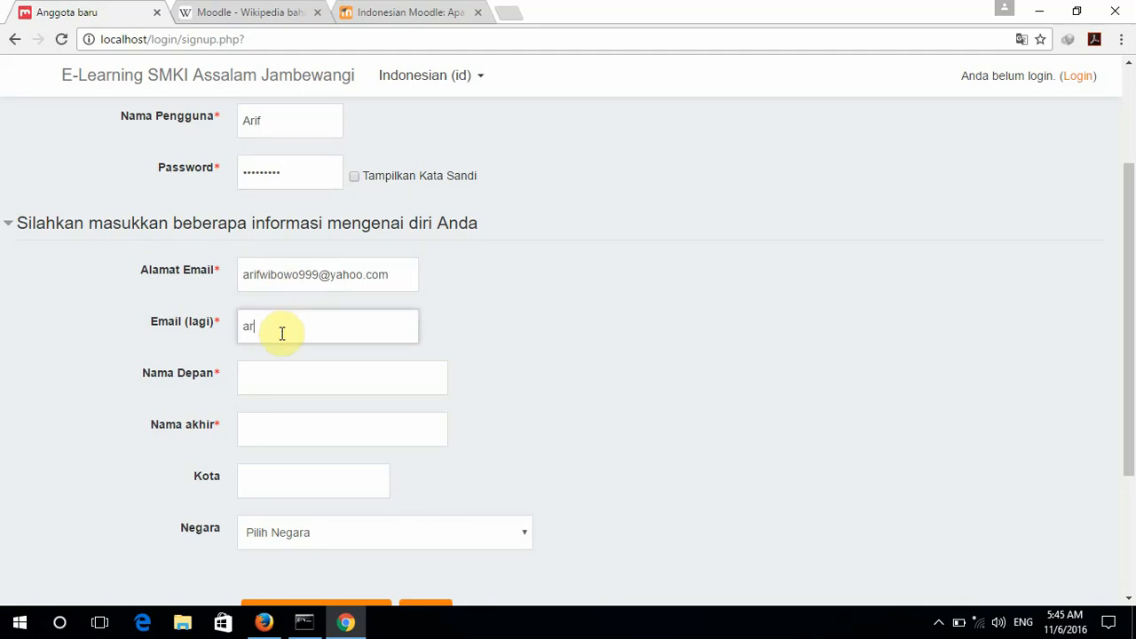
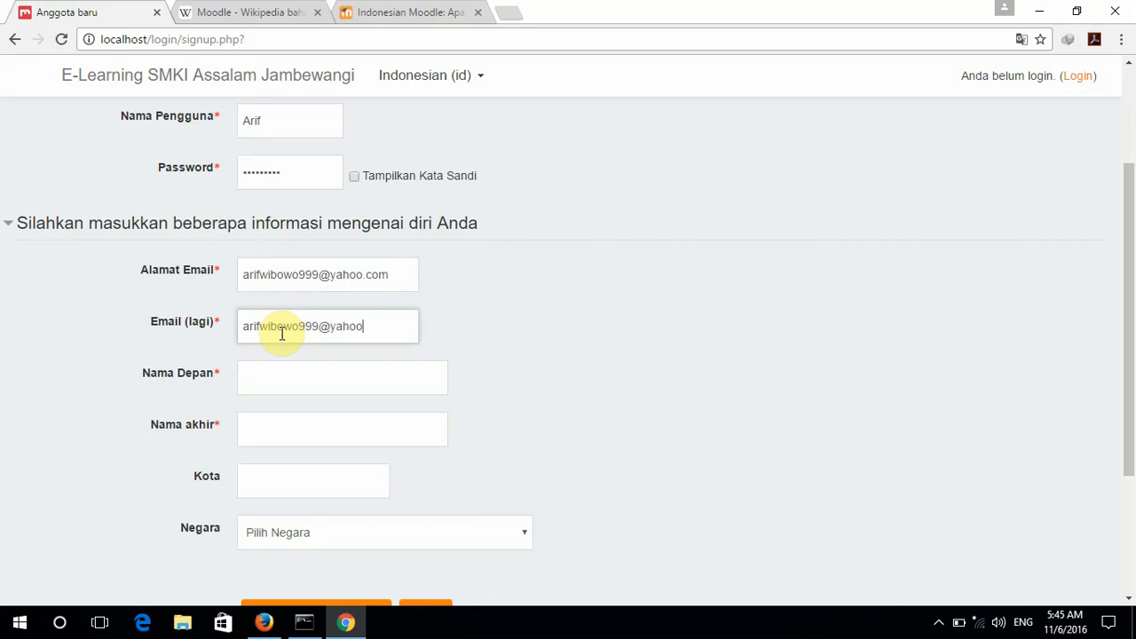
{"action": "key", "text": "Tab"}
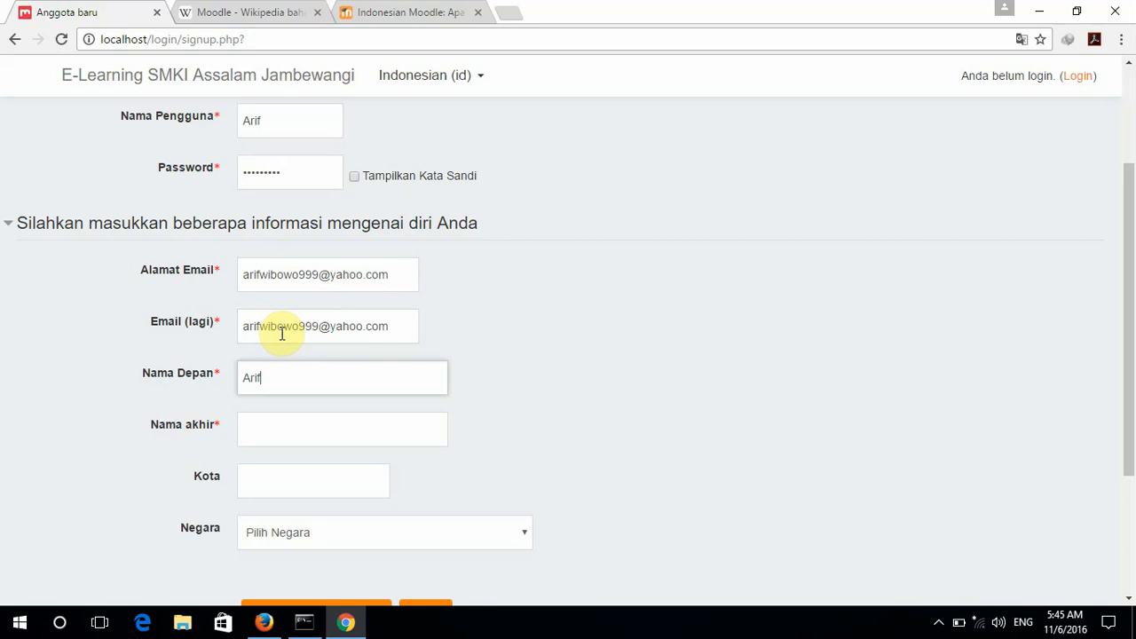
{"action": "key", "text": "Tab"}
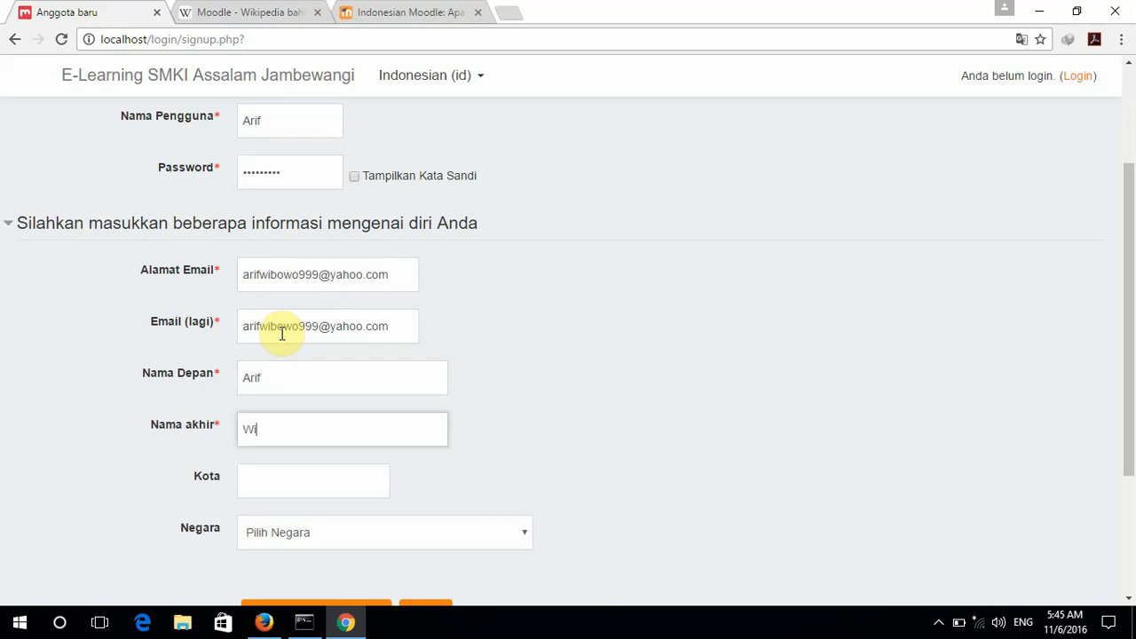
Enter city Blitar, choose Indonesia as the country, and submit the form.
{"action": "scroll", "coordinate": [282, 334], "scroll_direction": "down", "scroll_amount": 1}
{"action": "left_click", "coordinate": [286, 400]}
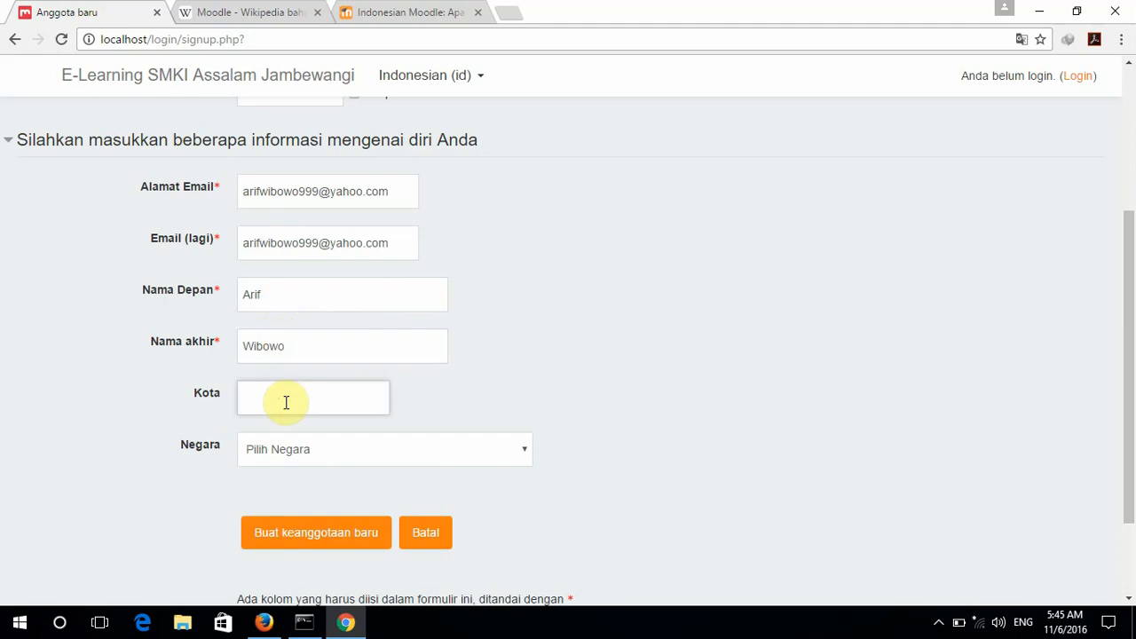
{"action": "type", "text": "Blitar"}
{"action": "left_click", "coordinate": [345, 450]}
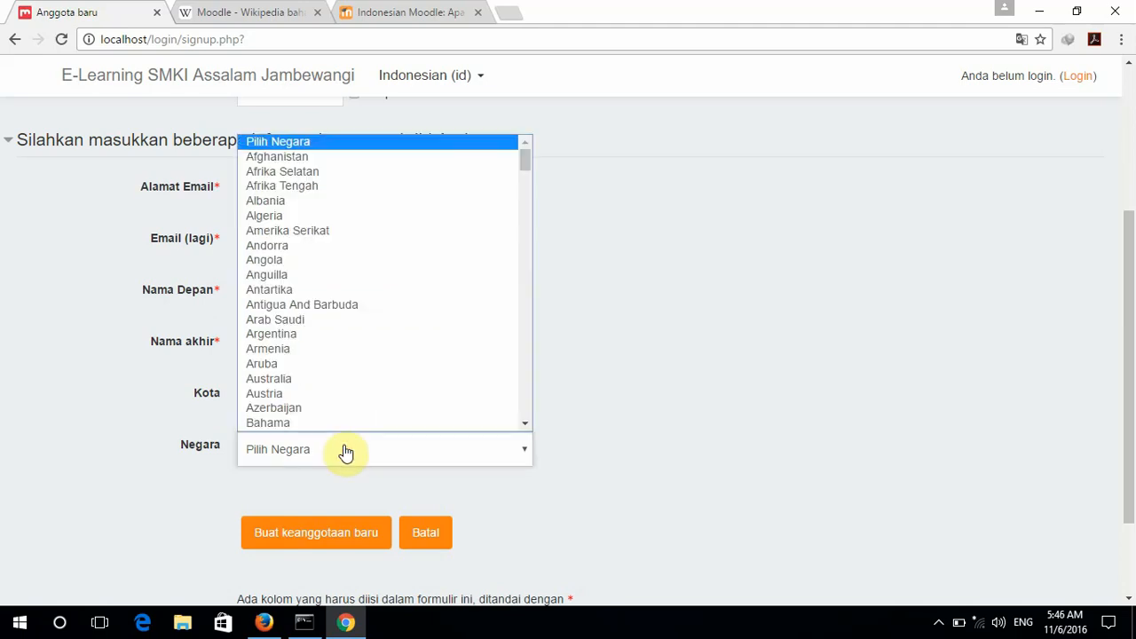
{"action": "scroll", "coordinate": [325, 322], "scroll_direction": "down", "scroll_amount": 10}
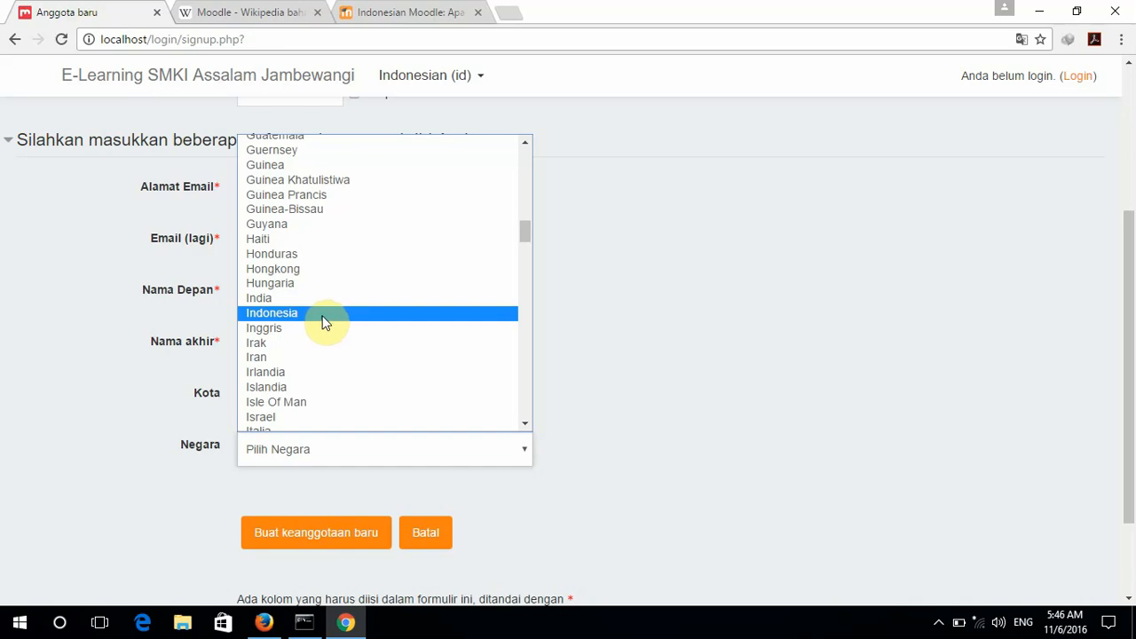
{"action": "left_click", "coordinate": [322, 317]}
{"action": "scroll", "coordinate": [808, 396], "scroll_direction": "up", "scroll_amount": 3}
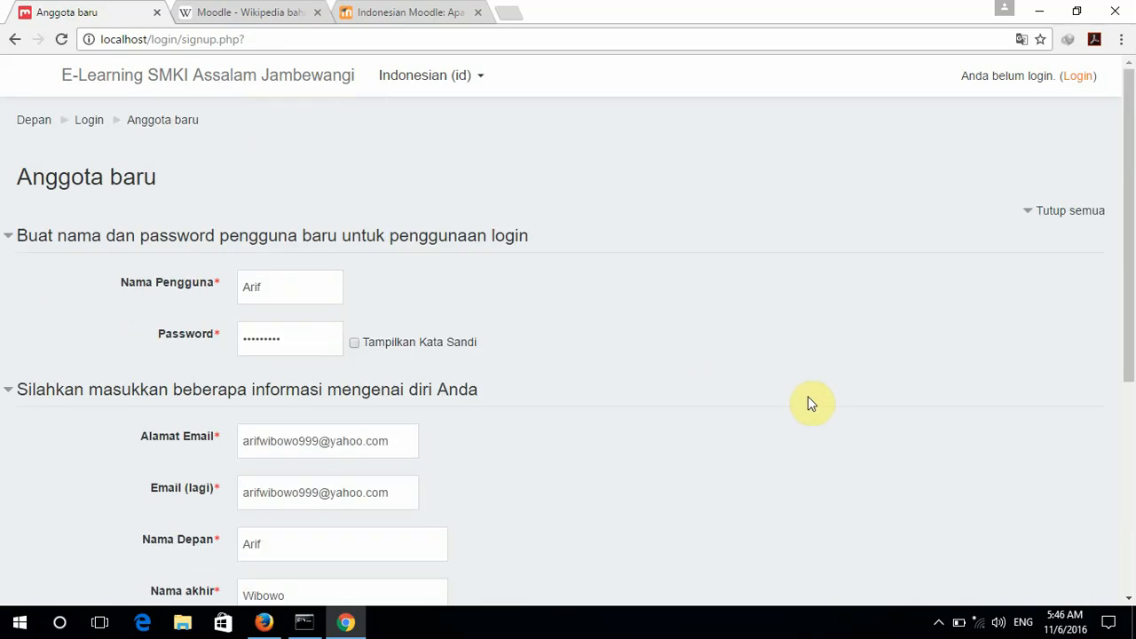
{"action": "scroll", "coordinate": [808, 396], "scroll_direction": "down", "scroll_amount": 2}
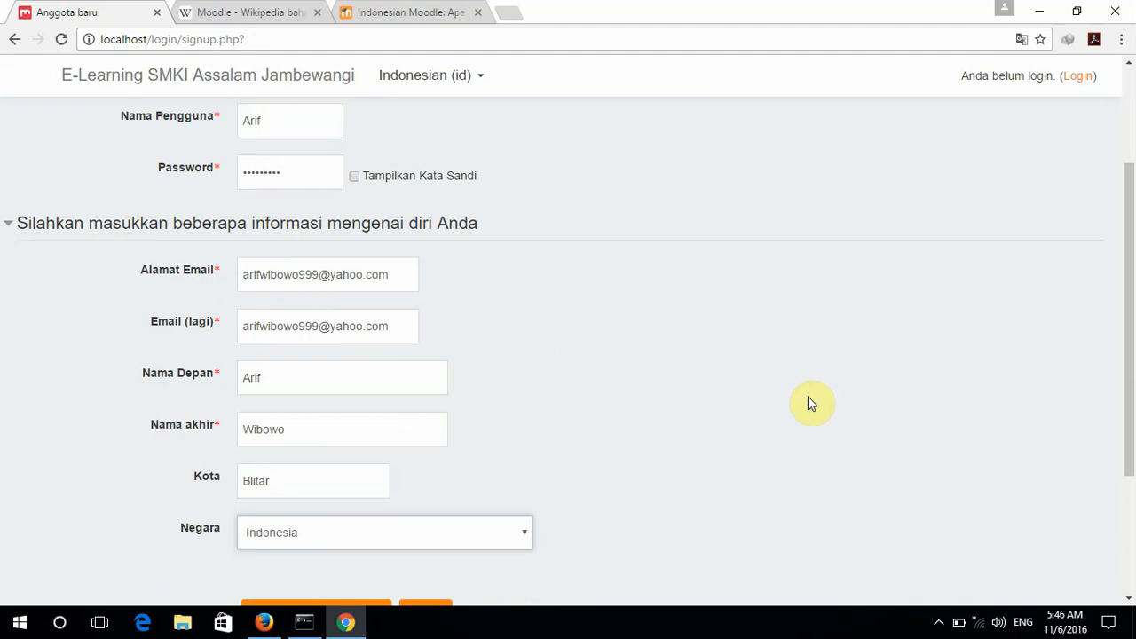
{"action": "scroll", "coordinate": [808, 404], "scroll_direction": "down", "scroll_amount": 3}
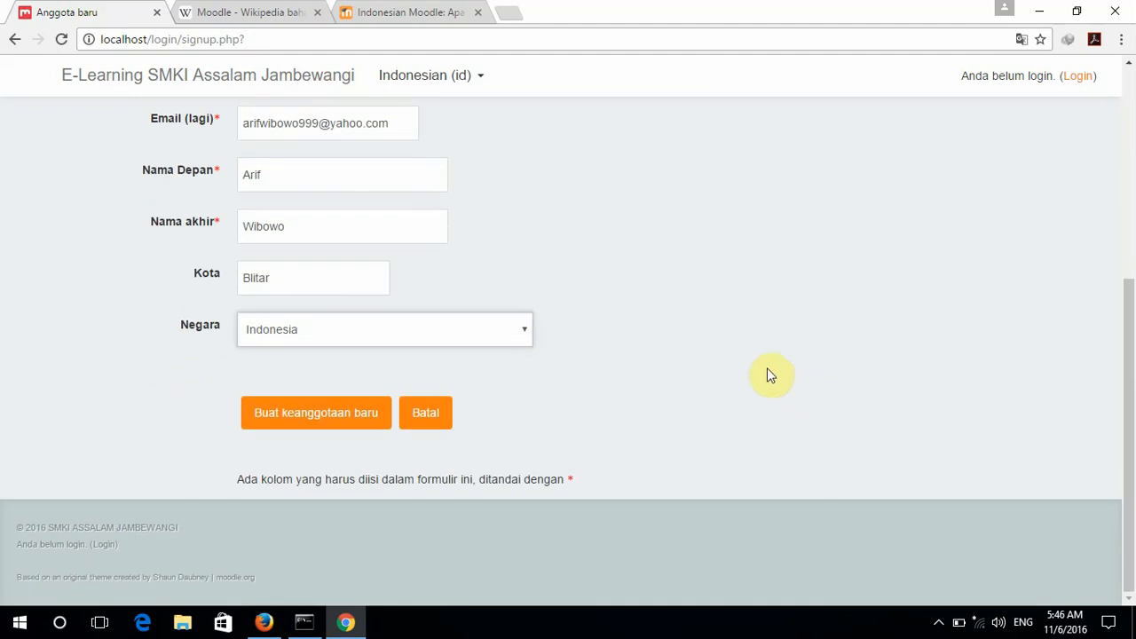
{"action": "left_click", "coordinate": [329, 418]}
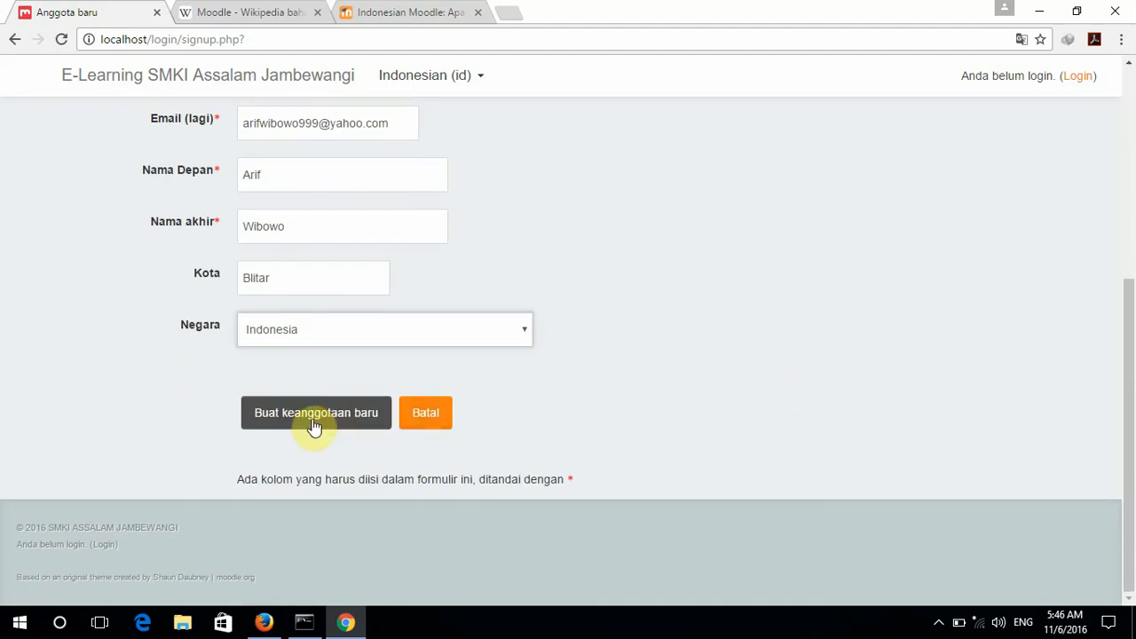
Change the username's capital first letter to lowercase 'a' and resubmit the registration.
{"action": "left_click", "coordinate": [312, 417]}
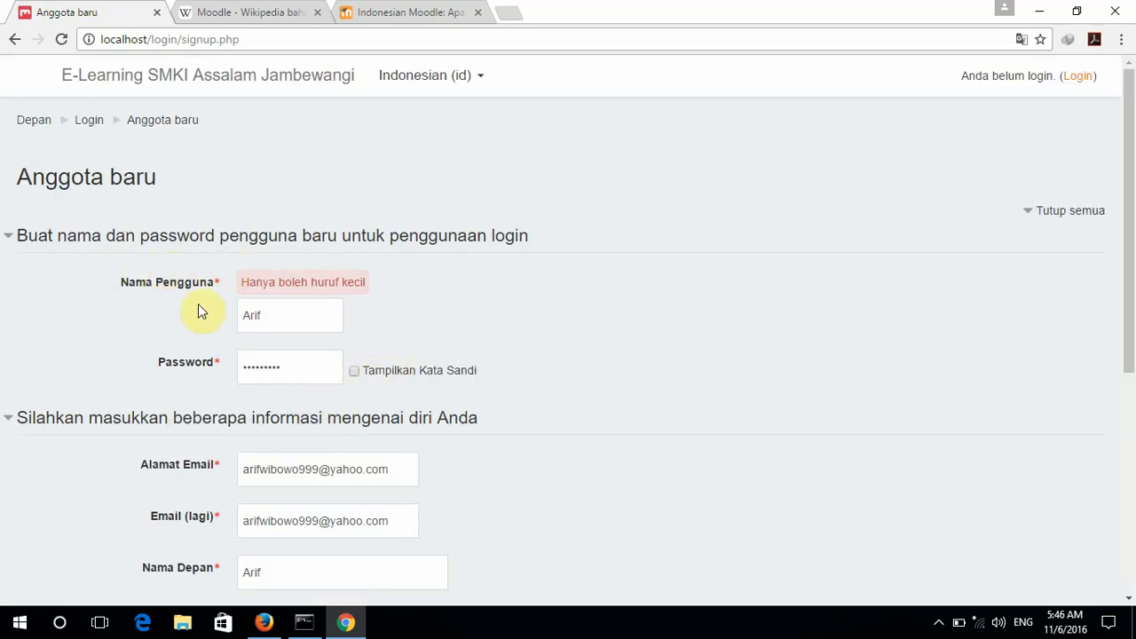
{"action": "scroll", "coordinate": [681, 339], "scroll_direction": "down", "scroll_amount": 1}
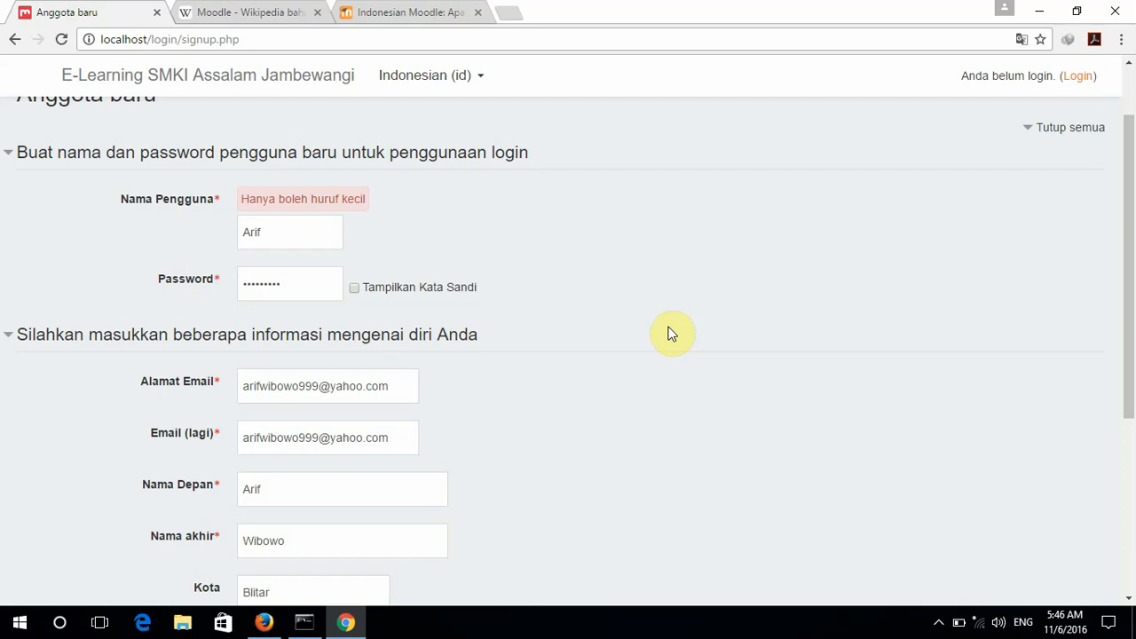
{"action": "left_click", "coordinate": [250, 234]}
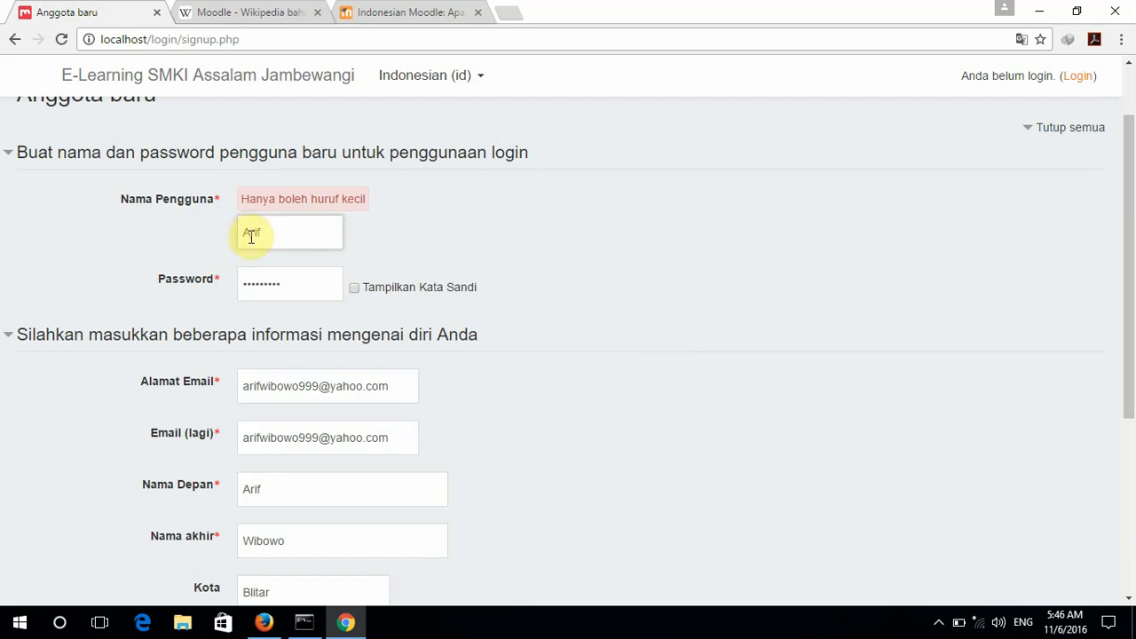
{"action": "key", "text": "BackSpace"}
{"action": "type", "text": "a"}
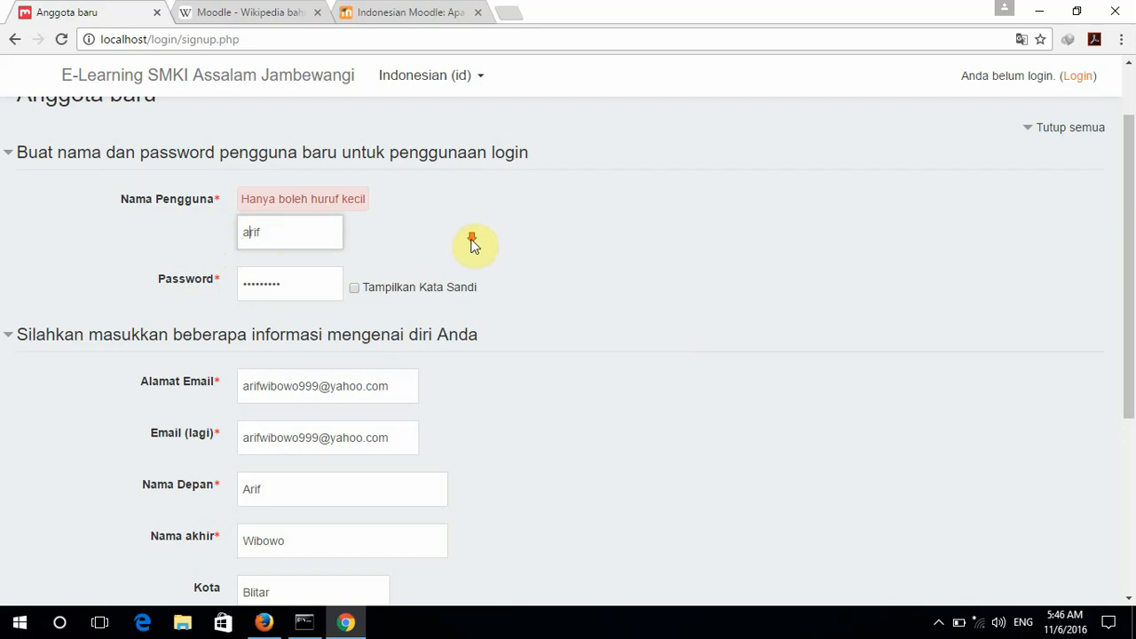
{"action": "scroll", "coordinate": [515, 320], "scroll_direction": "down", "scroll_amount": 4}
{"action": "left_click", "coordinate": [317, 415]}
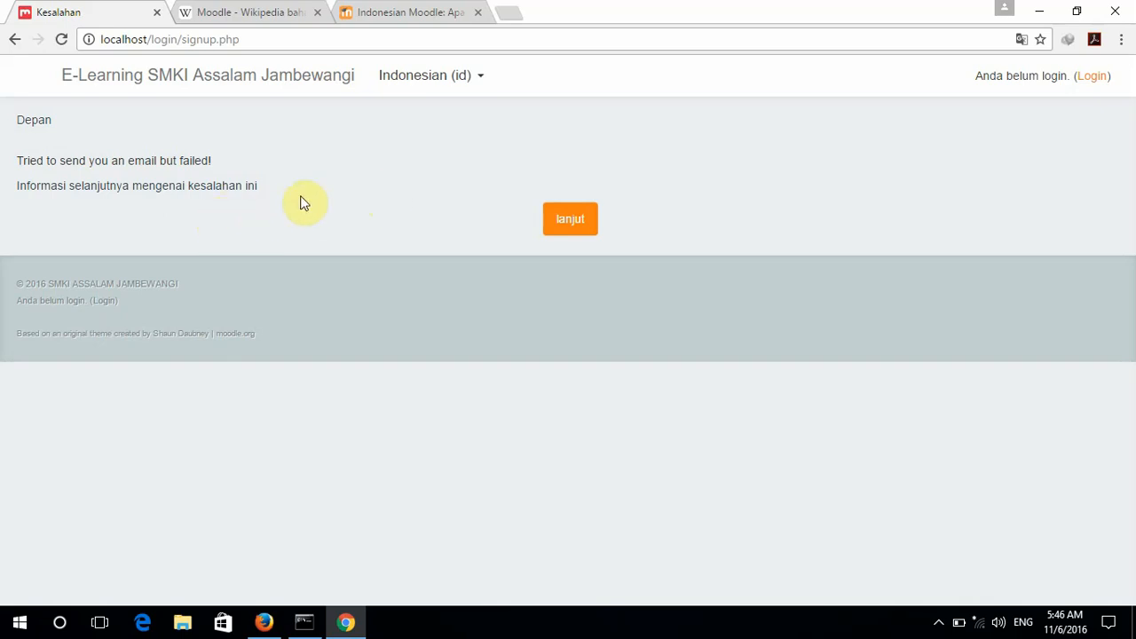
Press 'lanjut' on the email error page to reach the front page.
{"action": "left_click", "coordinate": [576, 217]}
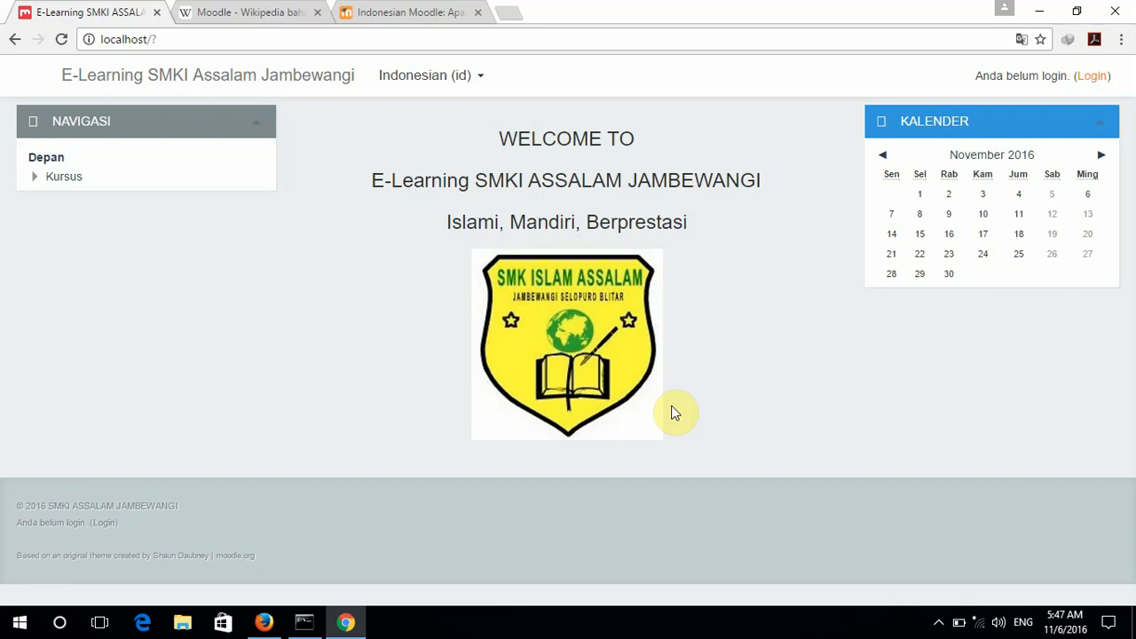
Log in with username admin and the administrator password.
{"action": "left_click", "coordinate": [1085, 78]}
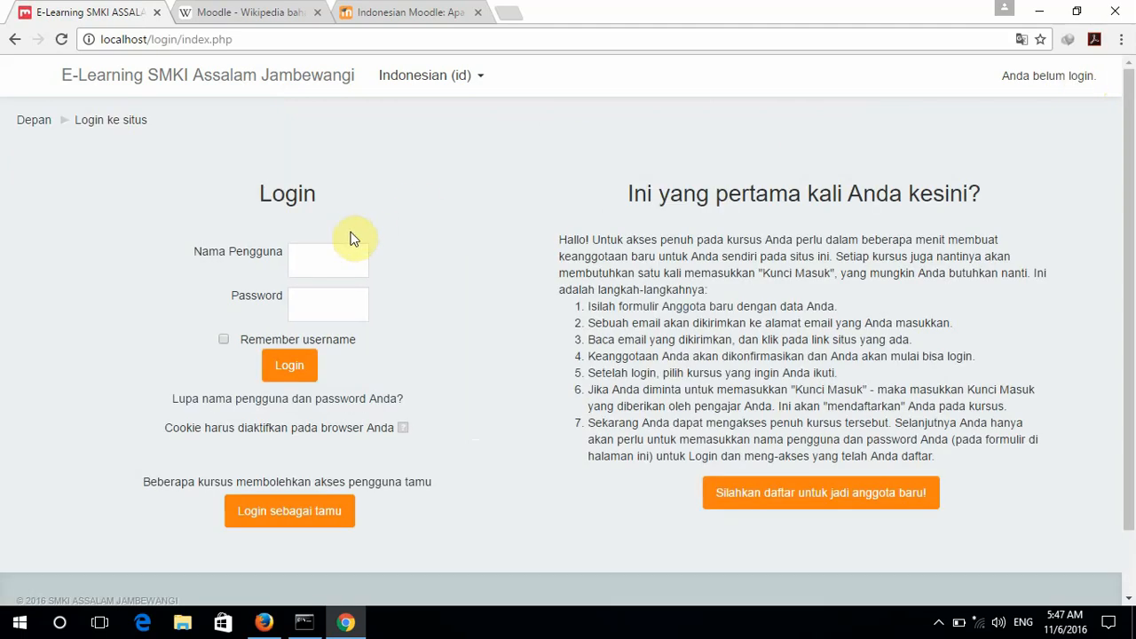
{"action": "left_click", "coordinate": [330, 266]}
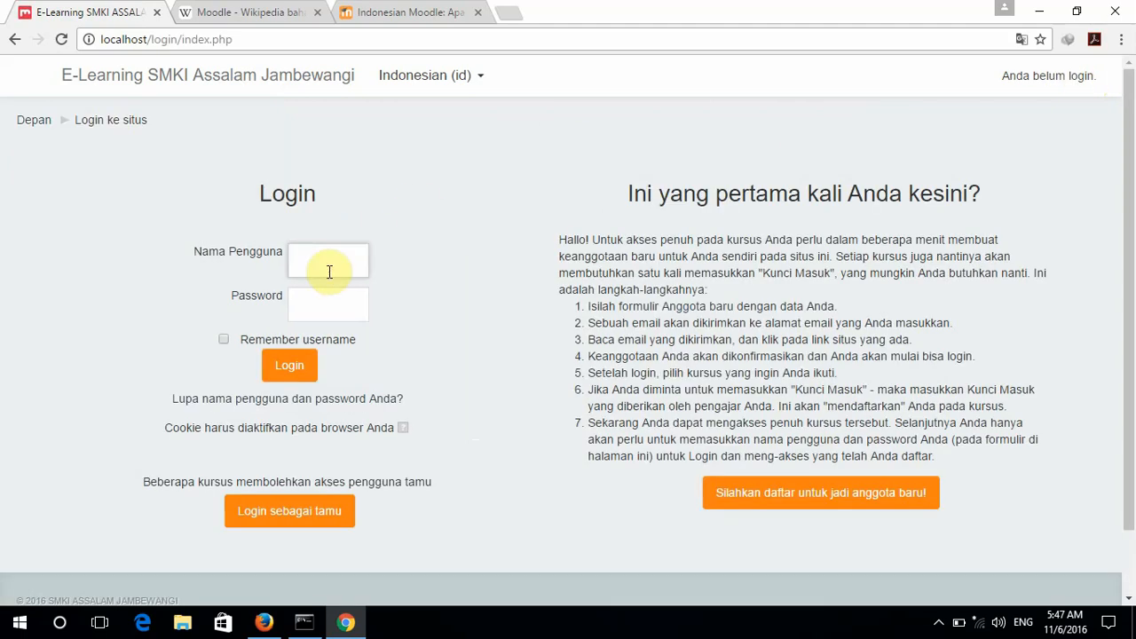
{"action": "type", "text": "admin"}
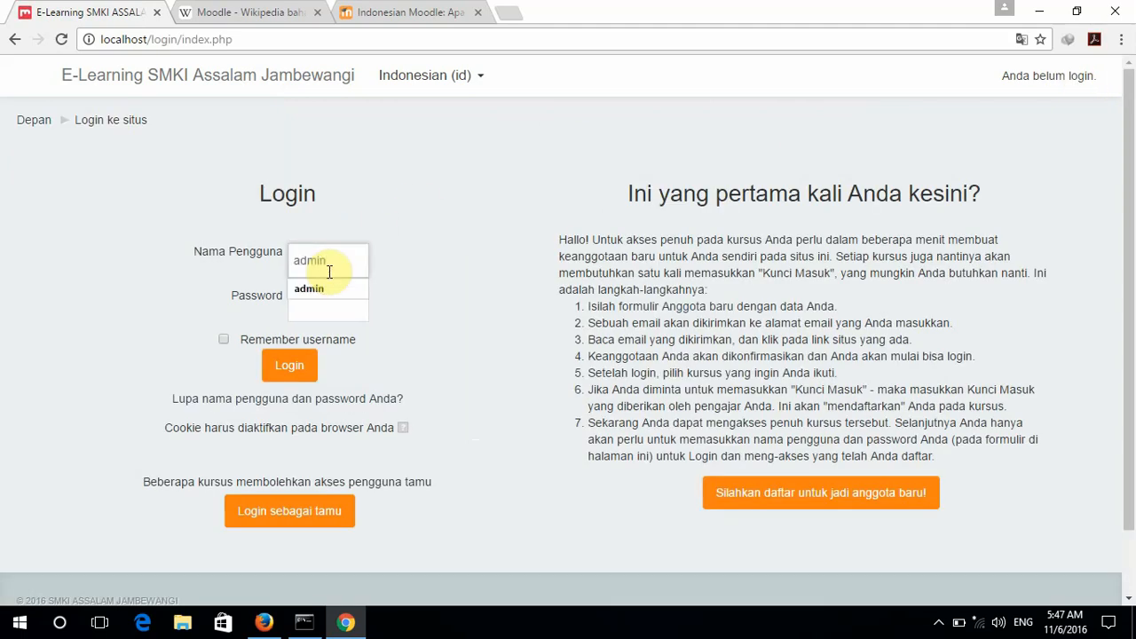
{"action": "key", "text": "Tab"}
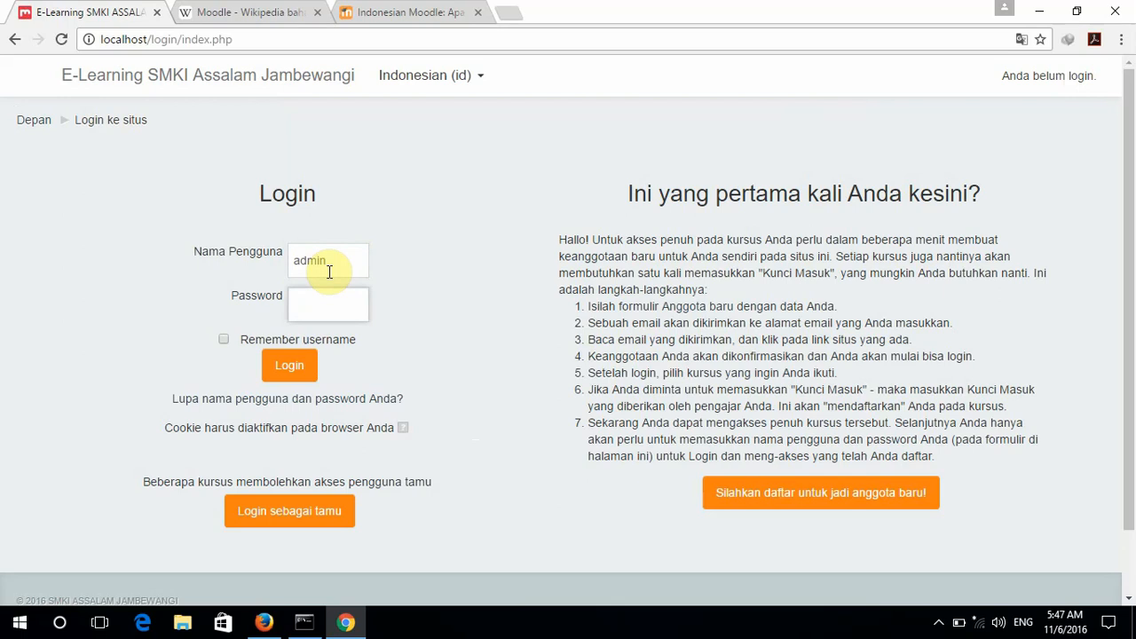
{"action": "type", "text": "•••••••••"}
{"action": "key", "text": "Return"}
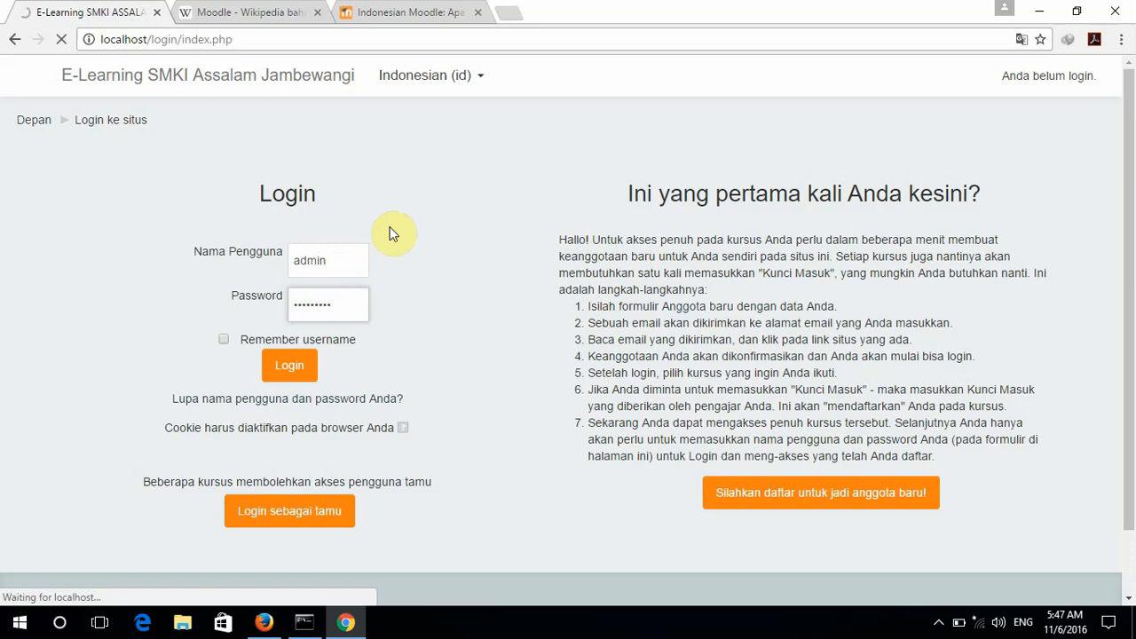
{"action": "left_click", "coordinate": [288, 364]}
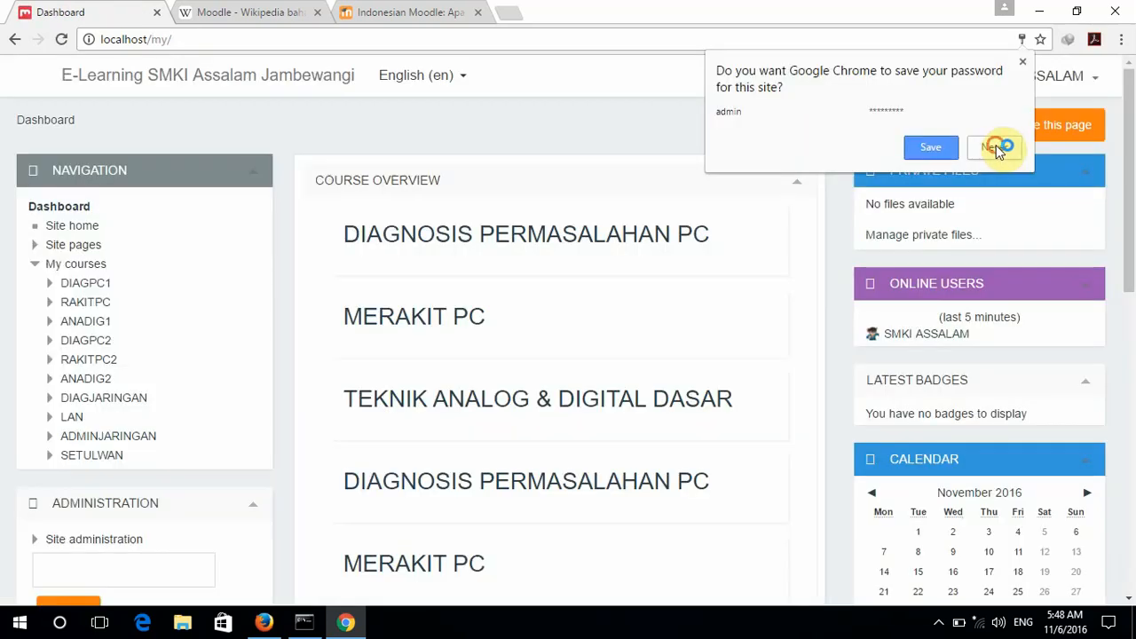
Dismiss Chrome's save-password bubble and expand Site administration on the Dashboard.
{"action": "left_click", "coordinate": [996, 145]}
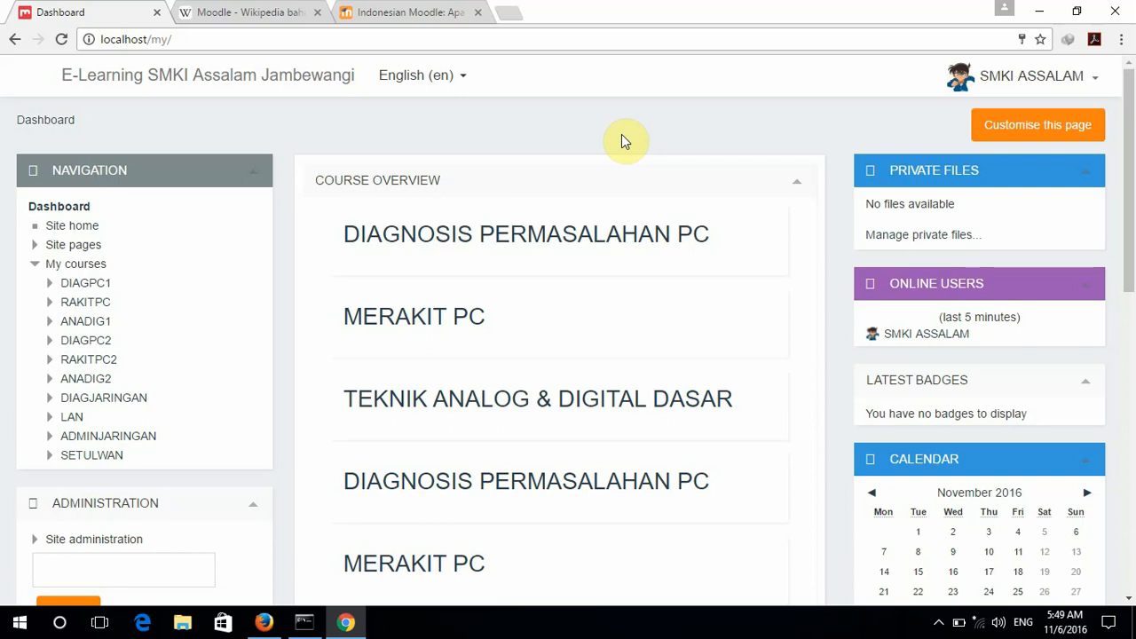
{"action": "scroll", "coordinate": [340, 371], "scroll_direction": "down", "scroll_amount": 2}
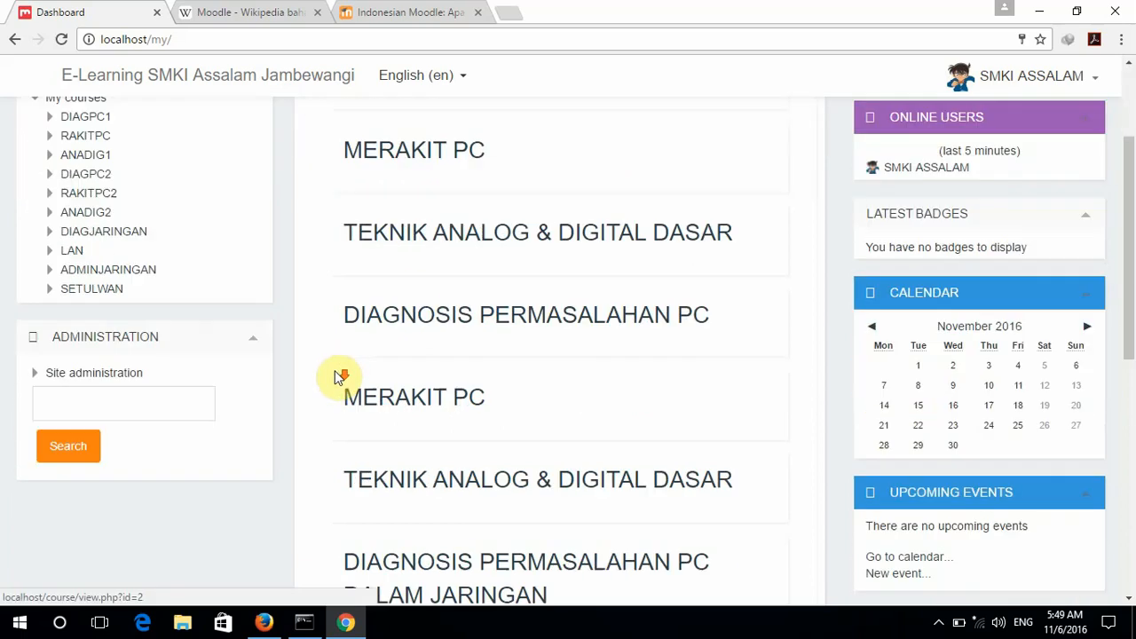
{"action": "left_click", "coordinate": [38, 375]}
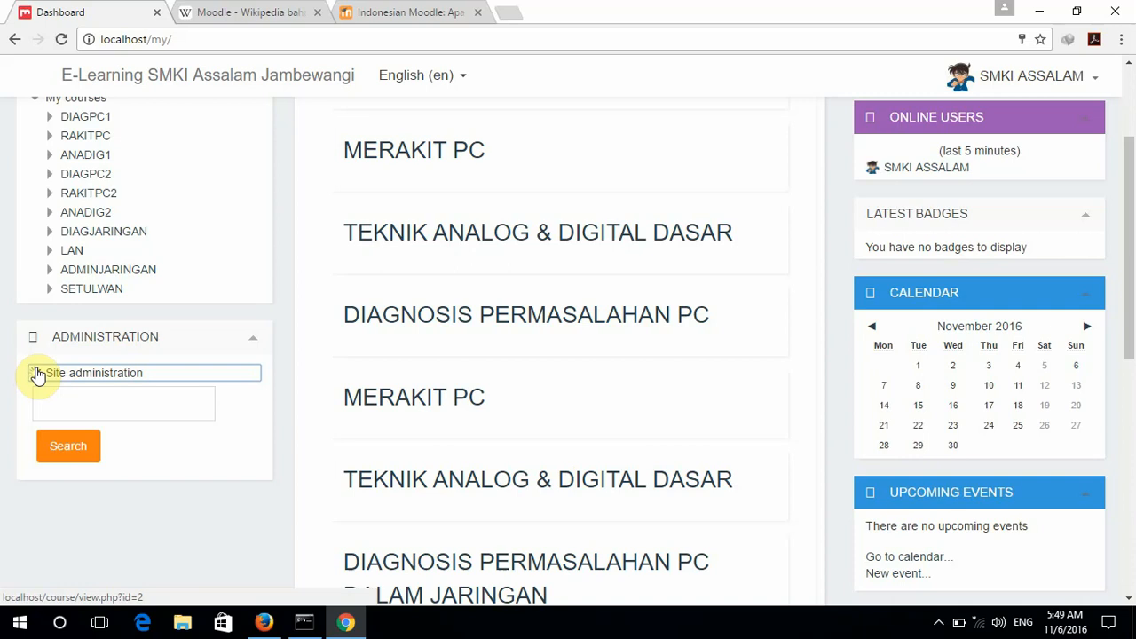
Go to Site administration > Users > Accounts > Browse list of users.
{"action": "scroll", "coordinate": [38, 374], "scroll_direction": "down", "scroll_amount": 1}
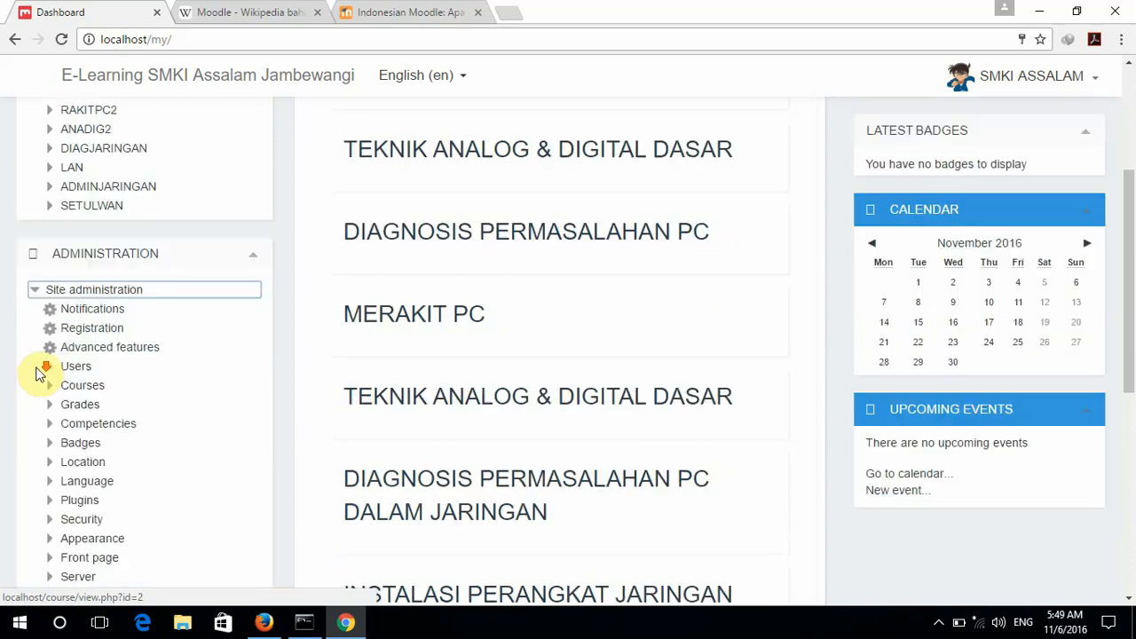
{"action": "left_click", "coordinate": [52, 367]}
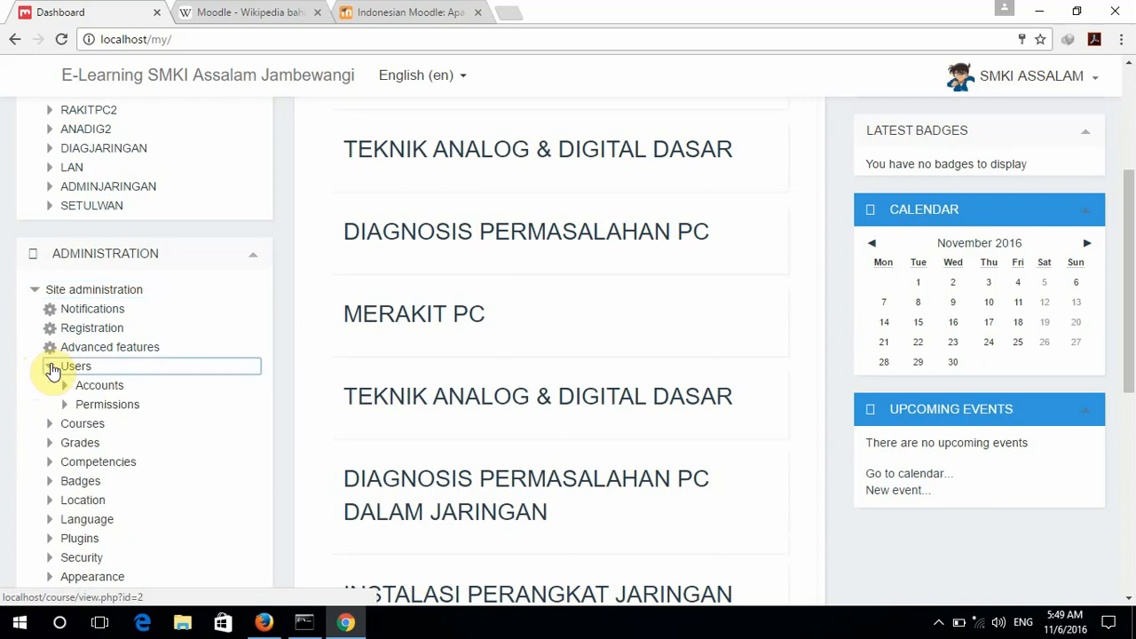
{"action": "left_click", "coordinate": [66, 387]}
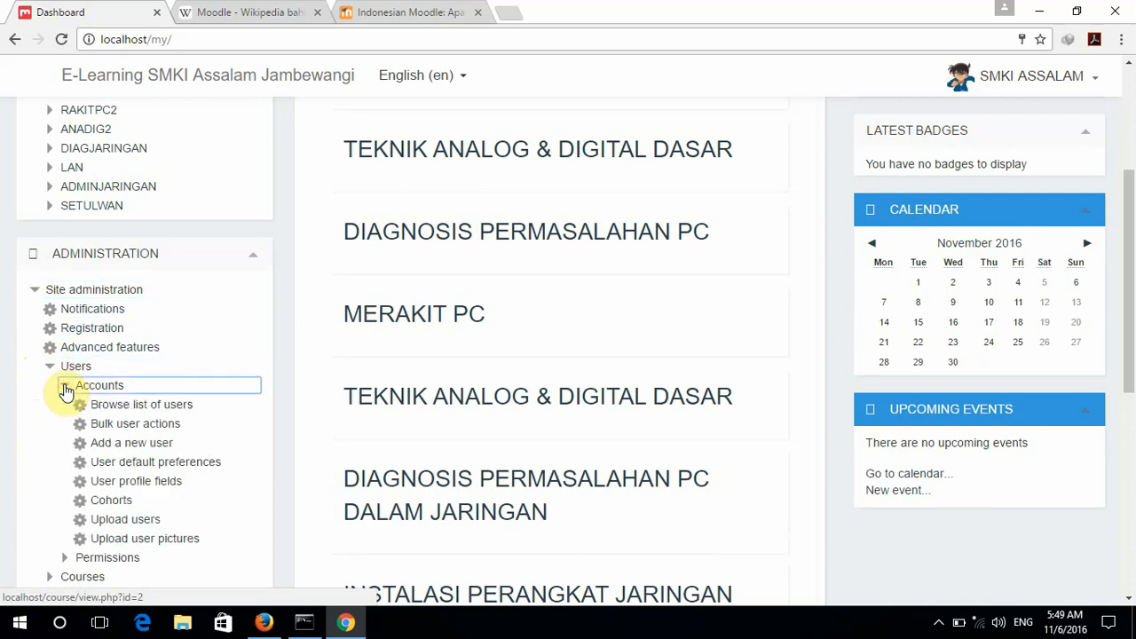
{"action": "left_click", "coordinate": [111, 406]}
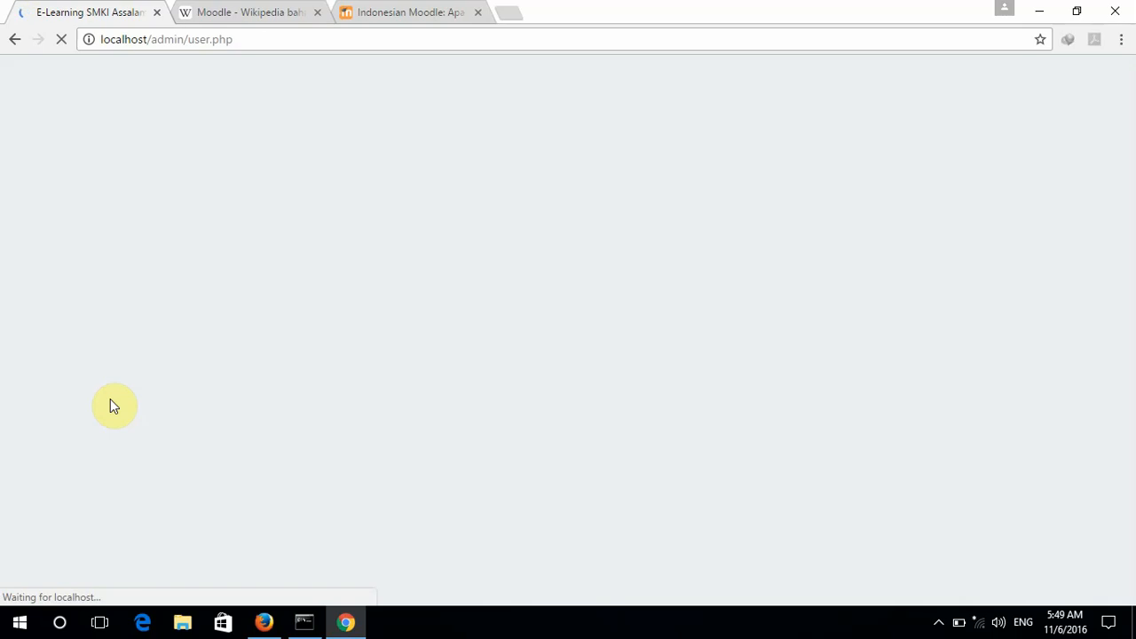
Confirm the newly registered user's pending account in the user list.
{"action": "scroll", "coordinate": [812, 346], "scroll_direction": "down", "scroll_amount": 3}
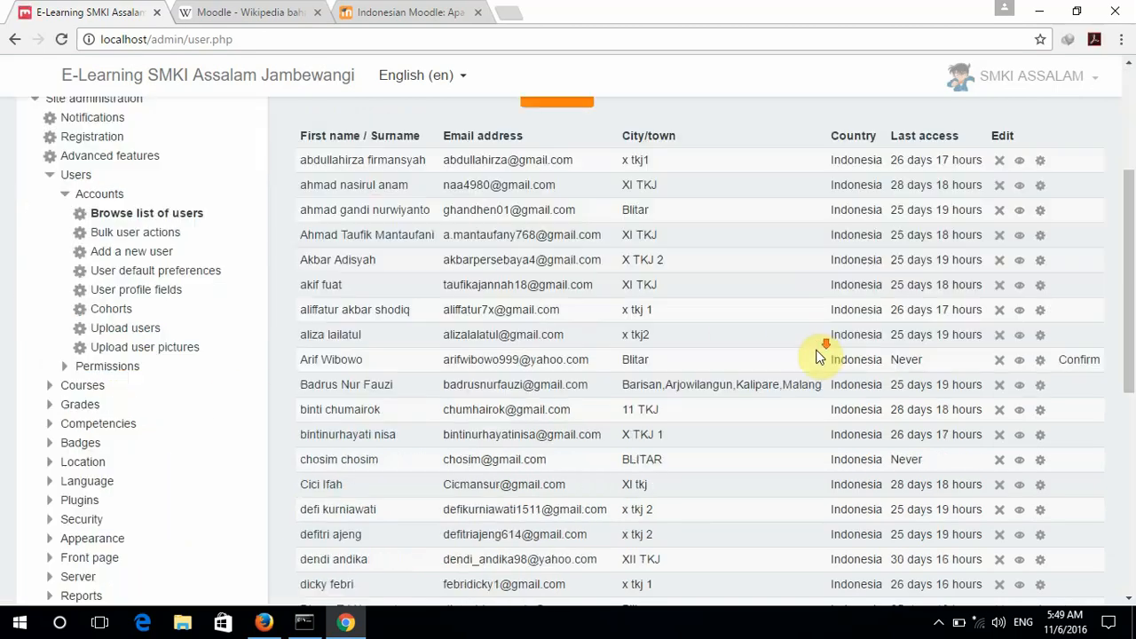
{"action": "scroll", "coordinate": [818, 355], "scroll_direction": "down", "scroll_amount": 2}
{"action": "scroll", "coordinate": [311, 240], "scroll_direction": "up", "scroll_amount": 1}
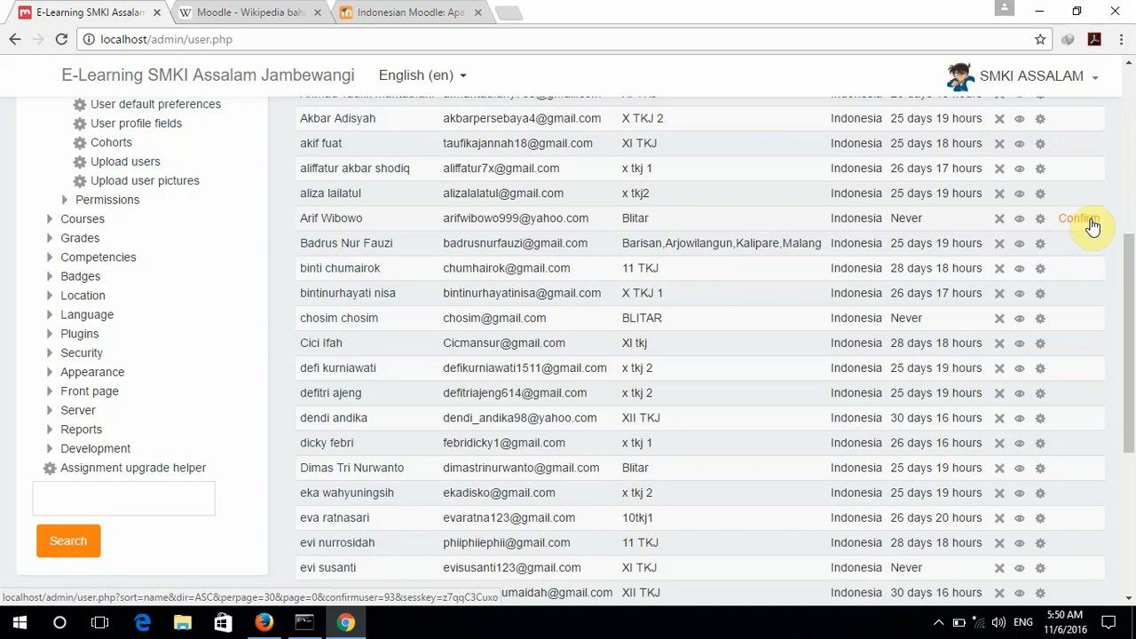
{"action": "left_click", "coordinate": [1092, 224]}
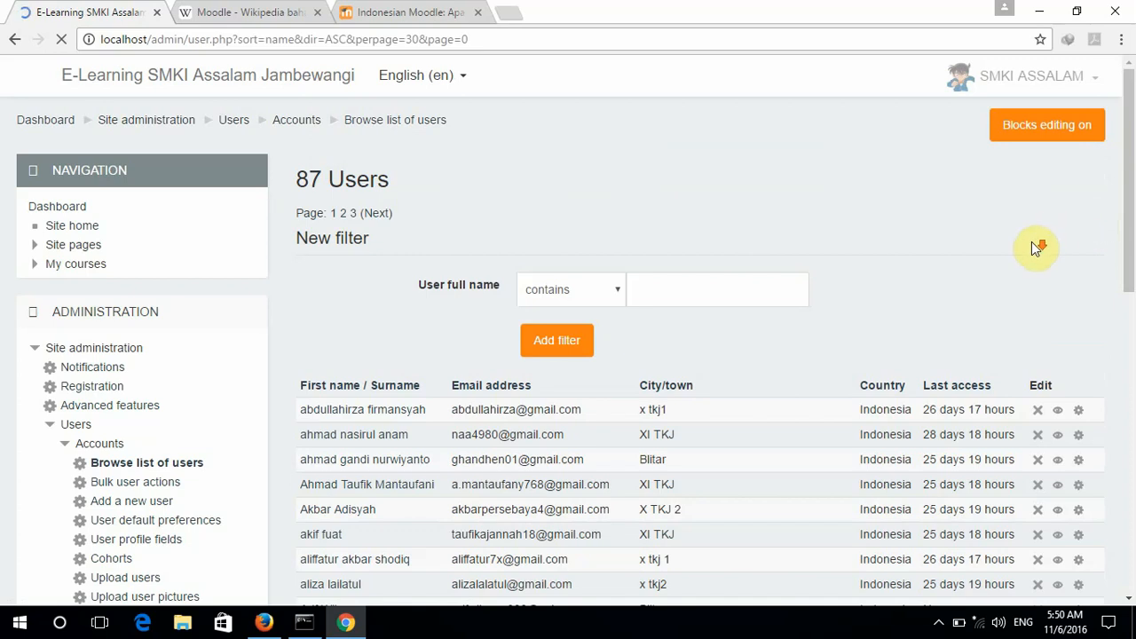
{"action": "scroll", "coordinate": [1032, 242], "scroll_direction": "down", "scroll_amount": 1}
{"action": "scroll", "coordinate": [1035, 253], "scroll_direction": "down", "scroll_amount": 2}
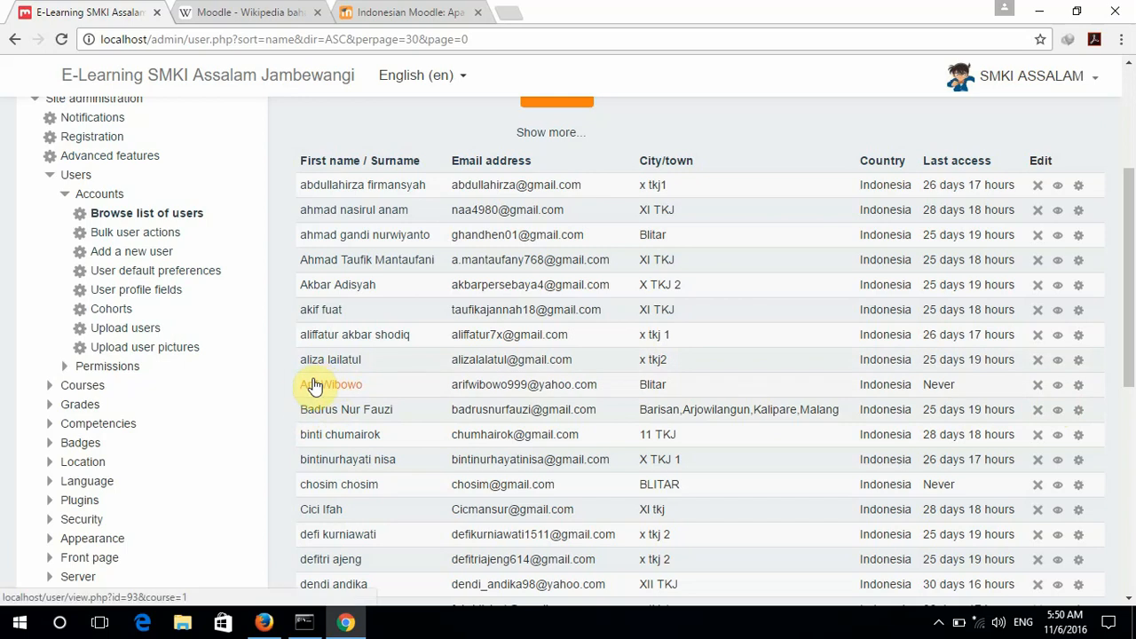
In Firefox, log in with the new user's username and password.
{"action": "left_click", "coordinate": [264, 623]}
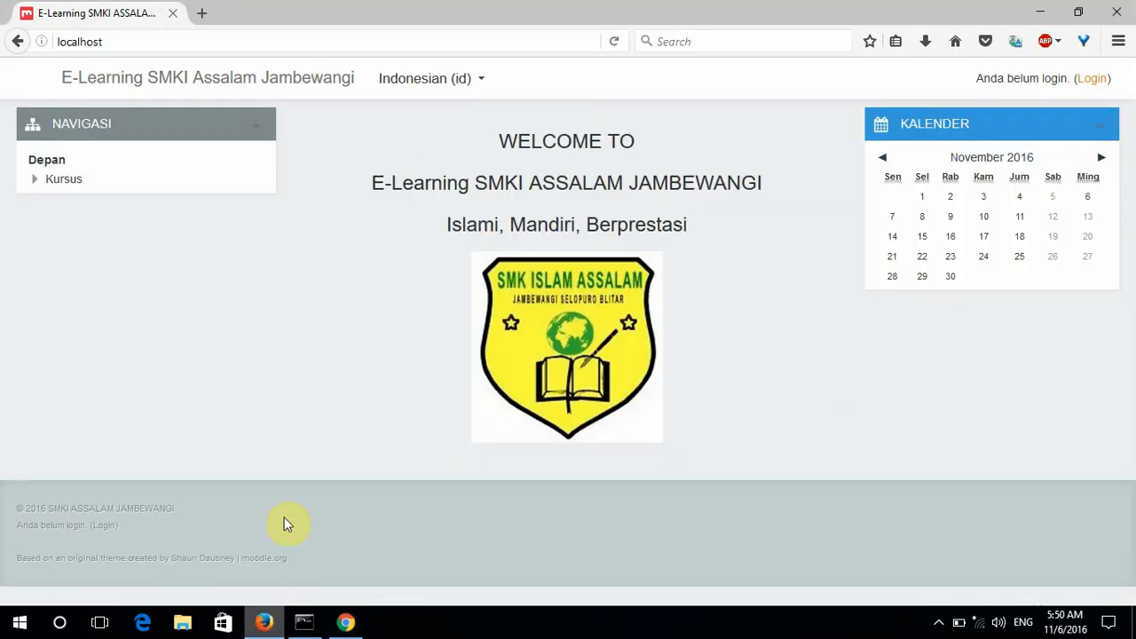
{"action": "left_click", "coordinate": [1093, 80]}
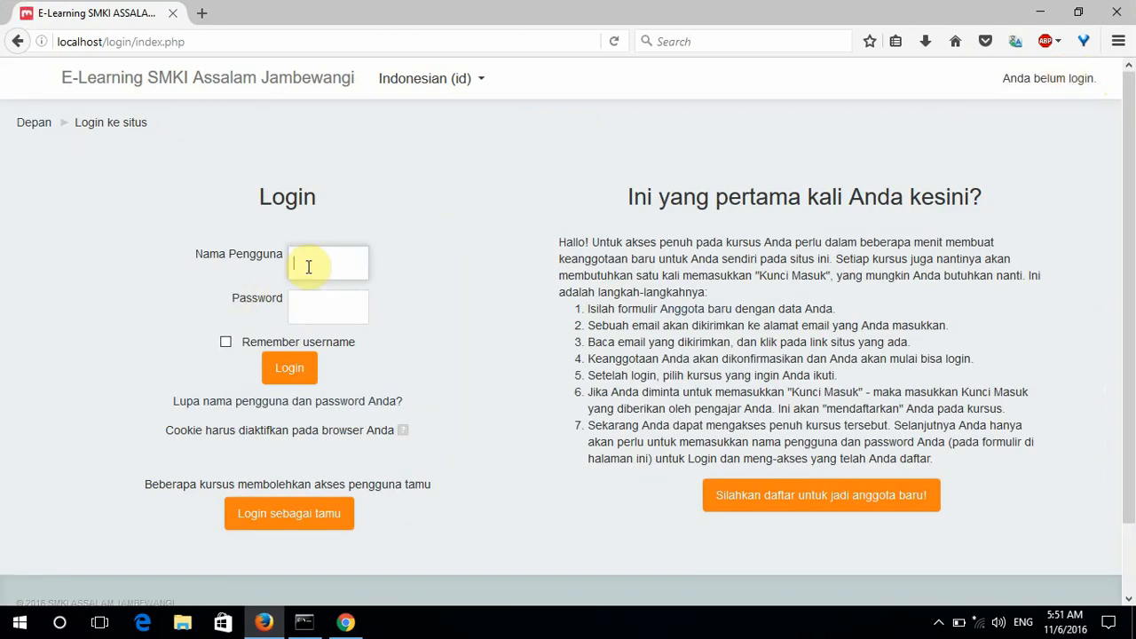
{"action": "type", "text": "arif"}
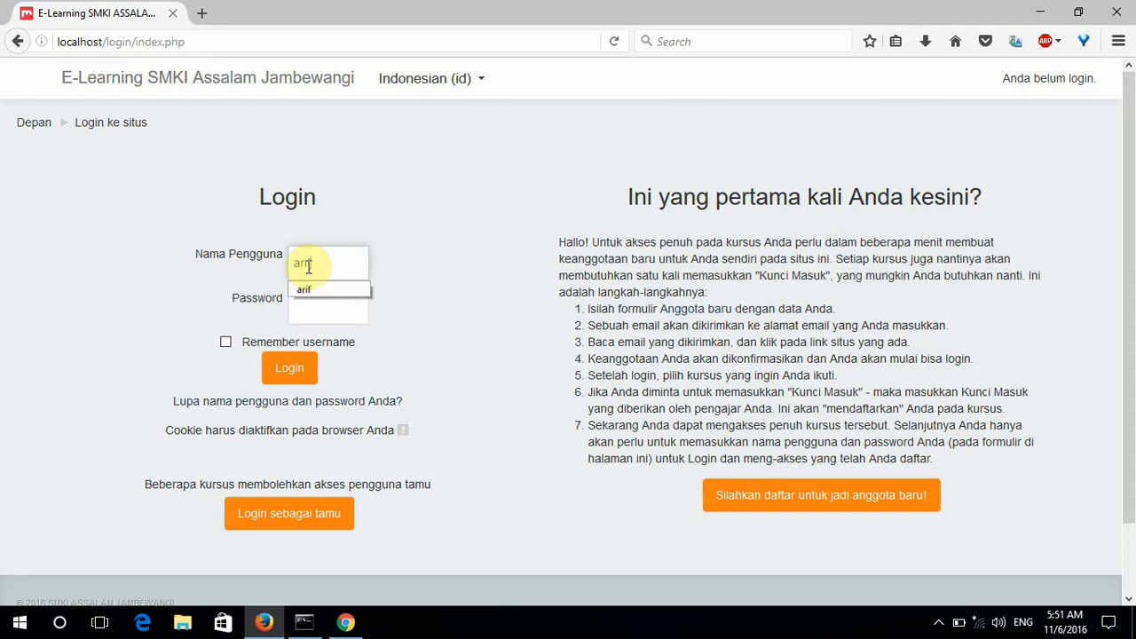
{"action": "key", "text": "Tab"}
{"action": "type", "text": "****"}
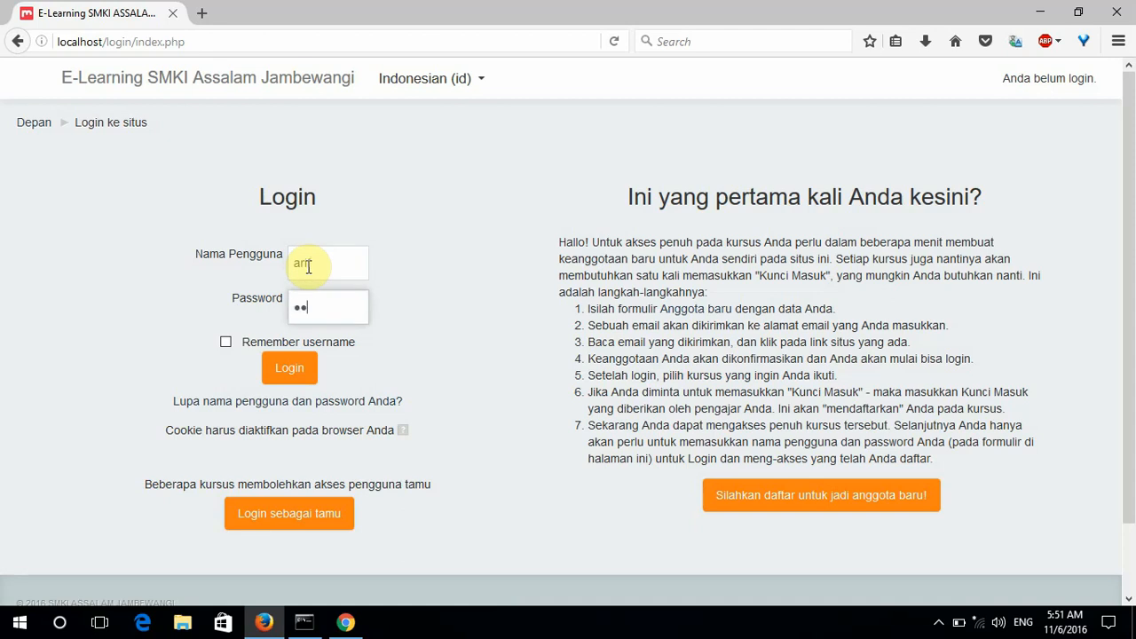
{"action": "type", "text": "*****"}
{"action": "key", "text": "Return"}
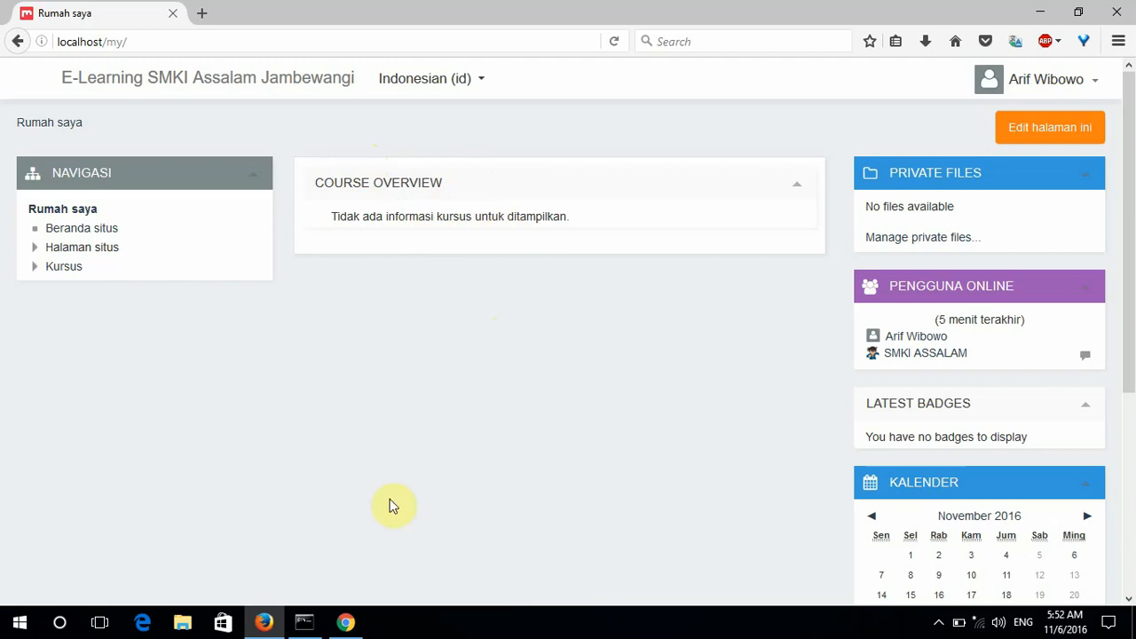
Back in the administrator's Chrome window, expand My courses in the Navigation block.
{"action": "left_click", "coordinate": [348, 622]}
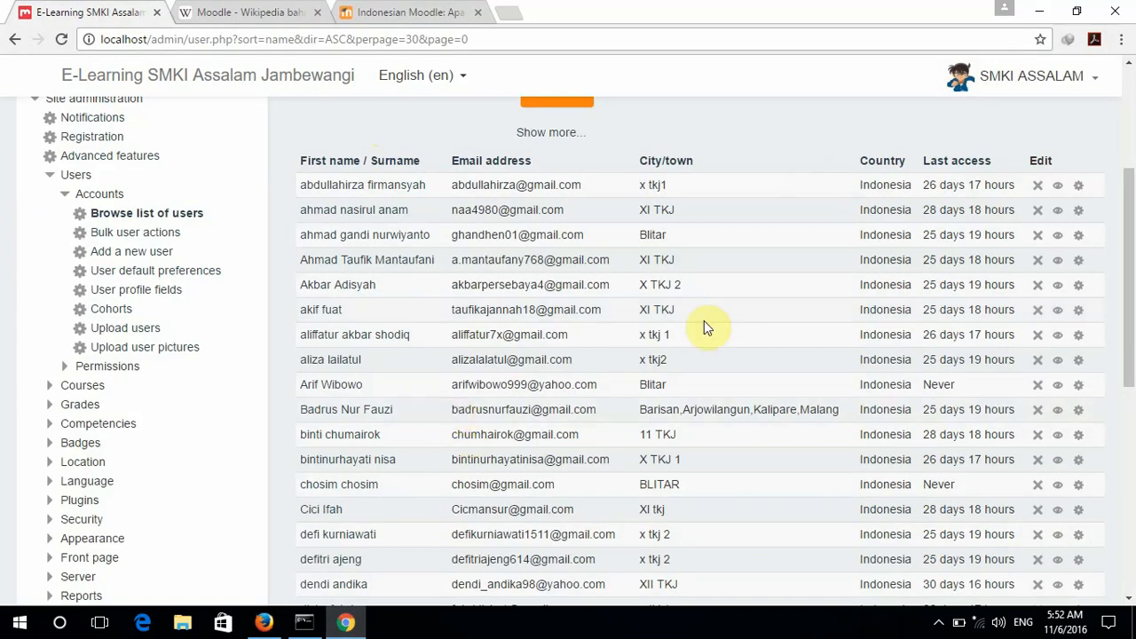
{"action": "left_click", "coordinate": [1133, 503]}
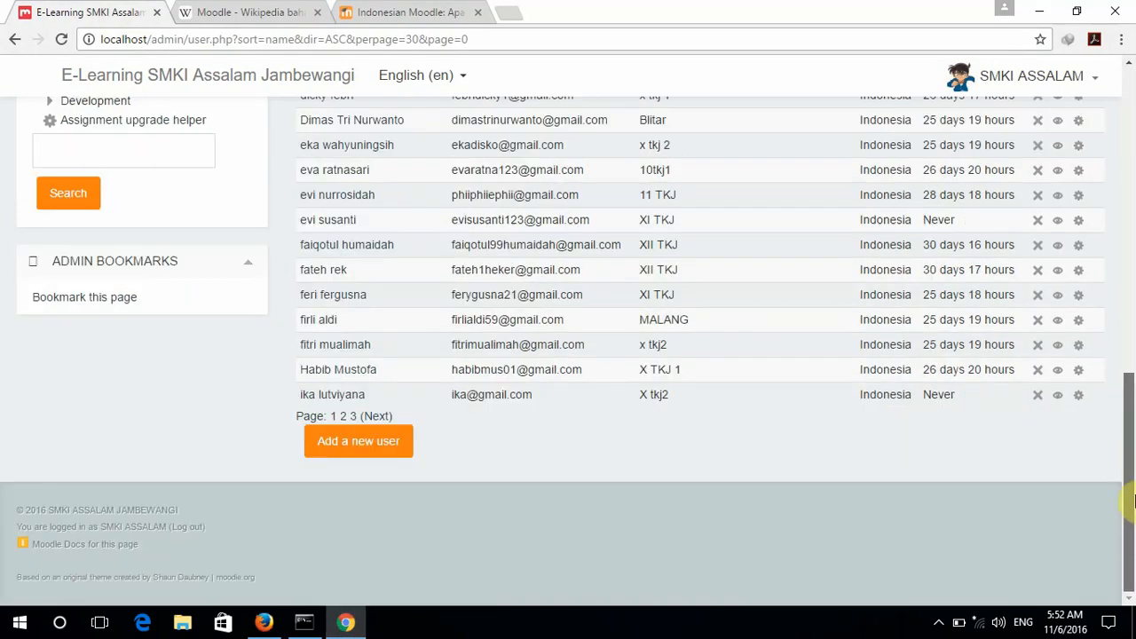
{"action": "left_click", "coordinate": [1133, 151]}
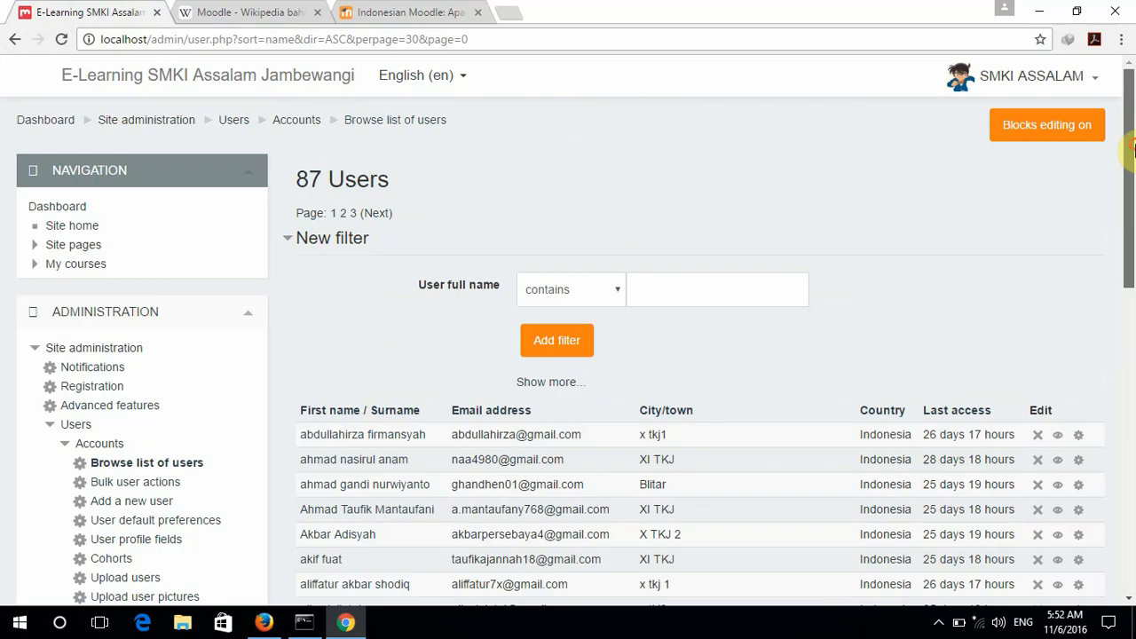
{"action": "left_click", "coordinate": [33, 268]}
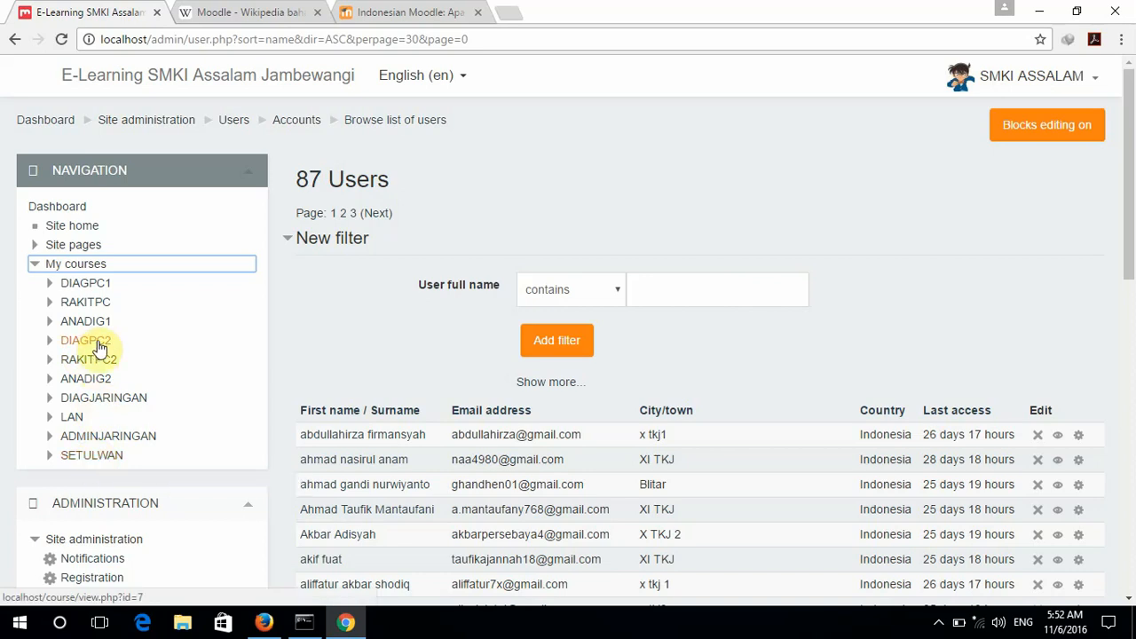
Open DIAGPC1 (DIAGNOSIS PERMASALAHAN PC) and scroll through Announcements and the weekly sections.
{"action": "left_click", "coordinate": [78, 291]}
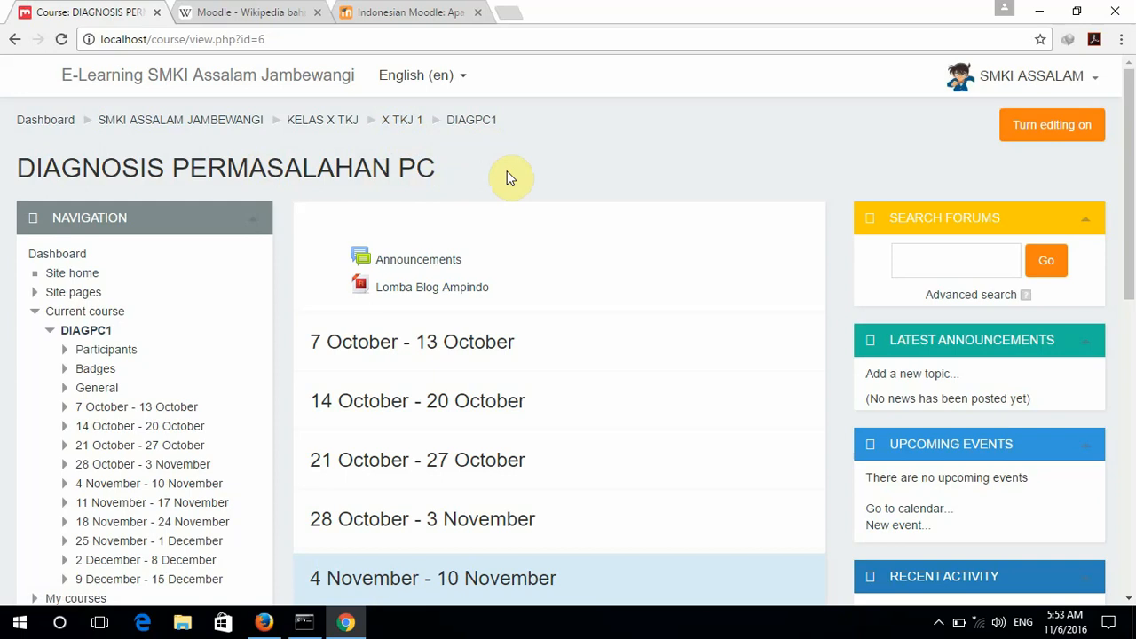
{"action": "scroll", "coordinate": [510, 178], "scroll_direction": "down", "scroll_amount": 1}
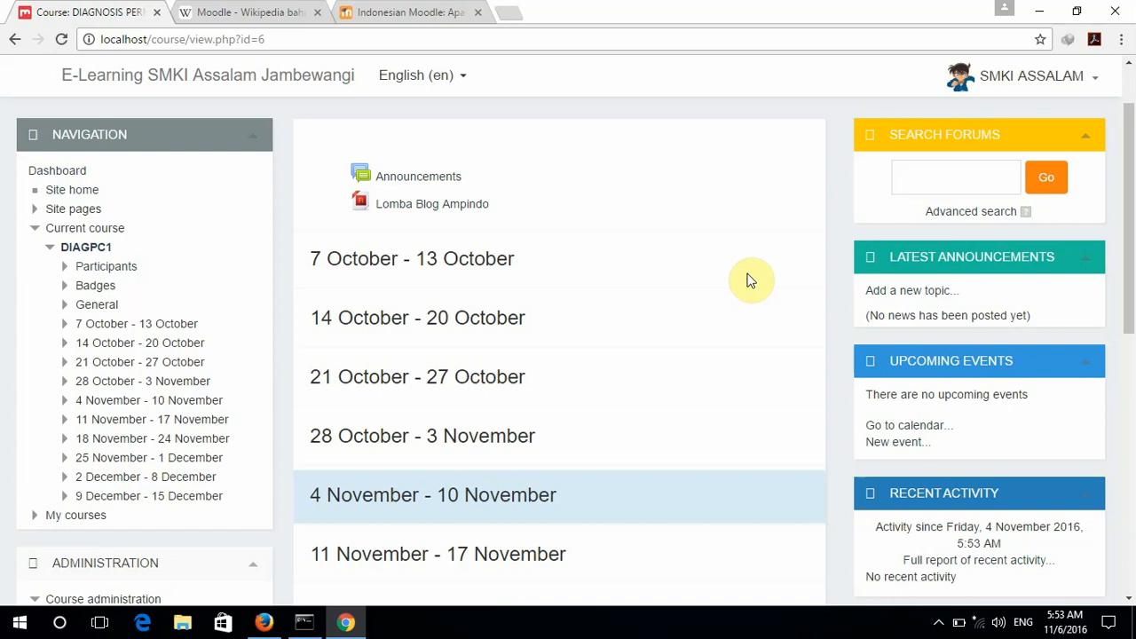
{"action": "scroll", "coordinate": [748, 281], "scroll_direction": "up", "scroll_amount": 1}
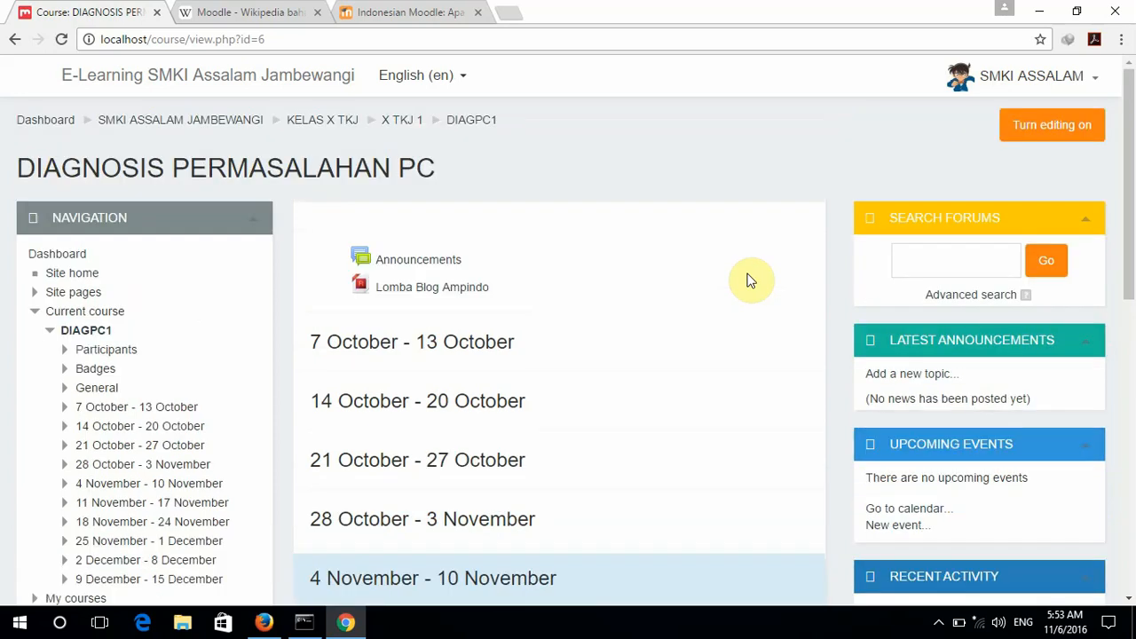
{"action": "scroll", "coordinate": [749, 280], "scroll_direction": "down", "scroll_amount": 3}
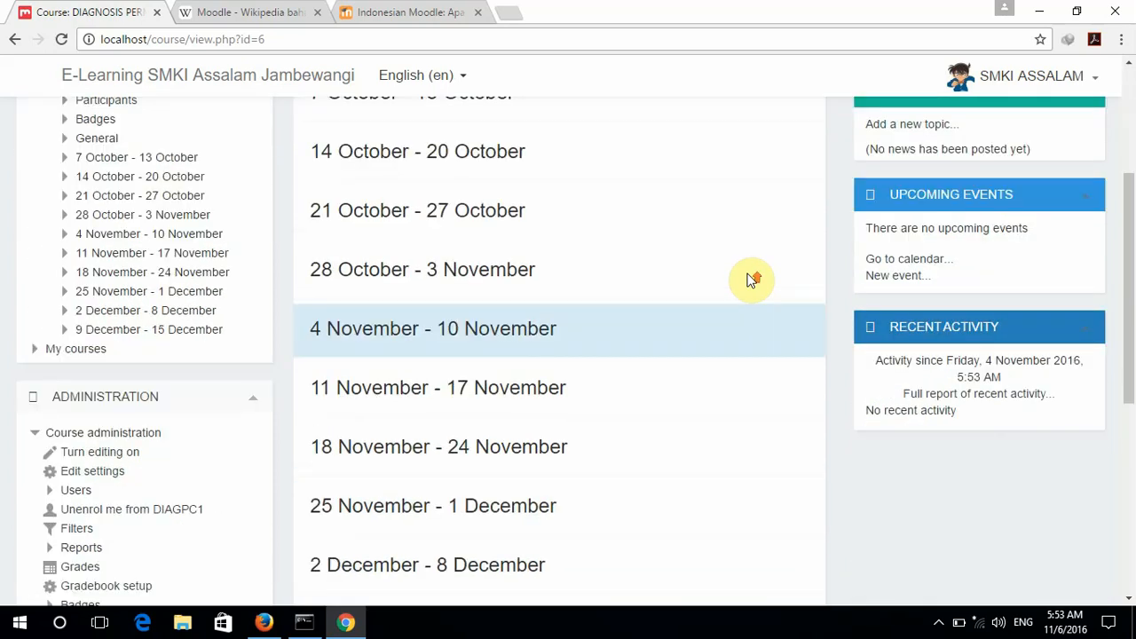
{"action": "scroll", "coordinate": [748, 281], "scroll_direction": "up", "scroll_amount": 3}
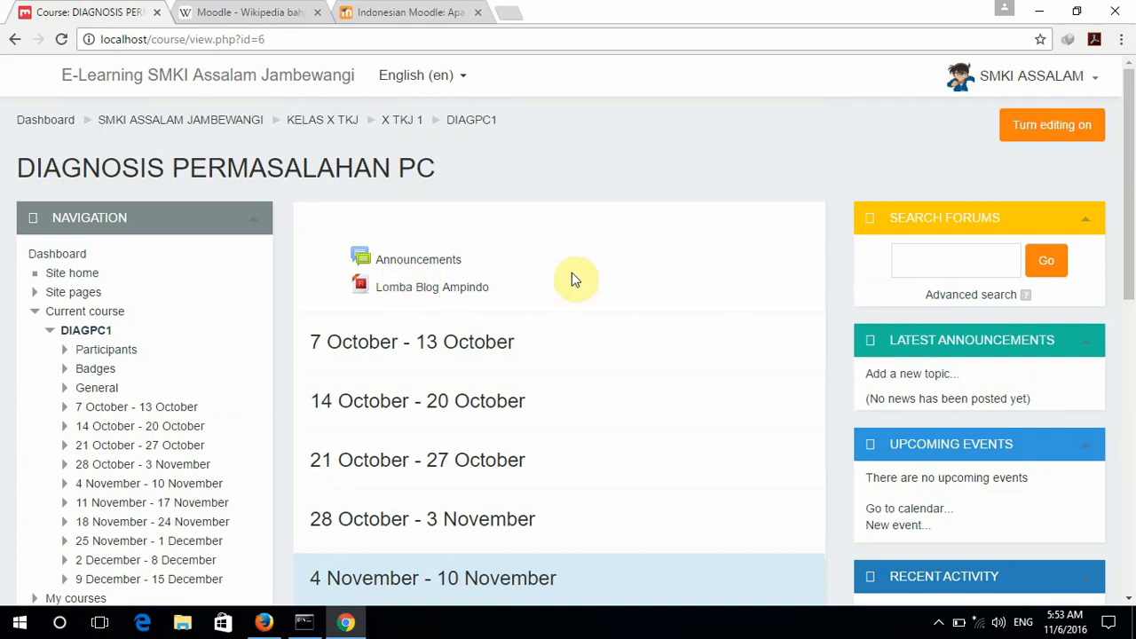
{"action": "scroll", "coordinate": [572, 274], "scroll_direction": "down", "scroll_amount": 2}
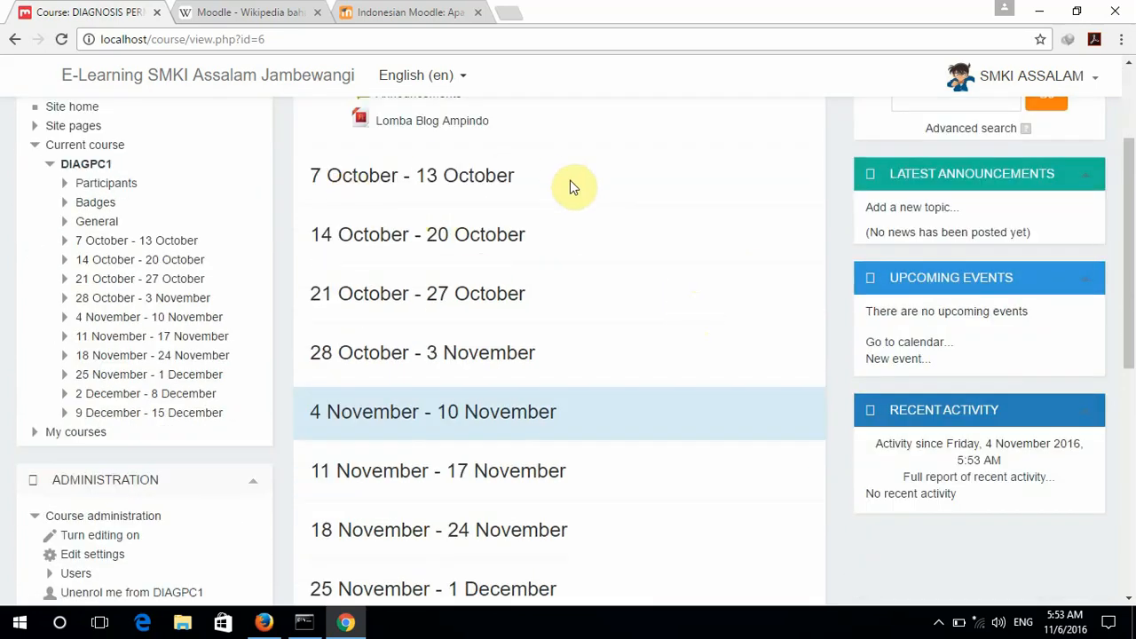
{"action": "scroll", "coordinate": [571, 188], "scroll_direction": "down", "scroll_amount": 2}
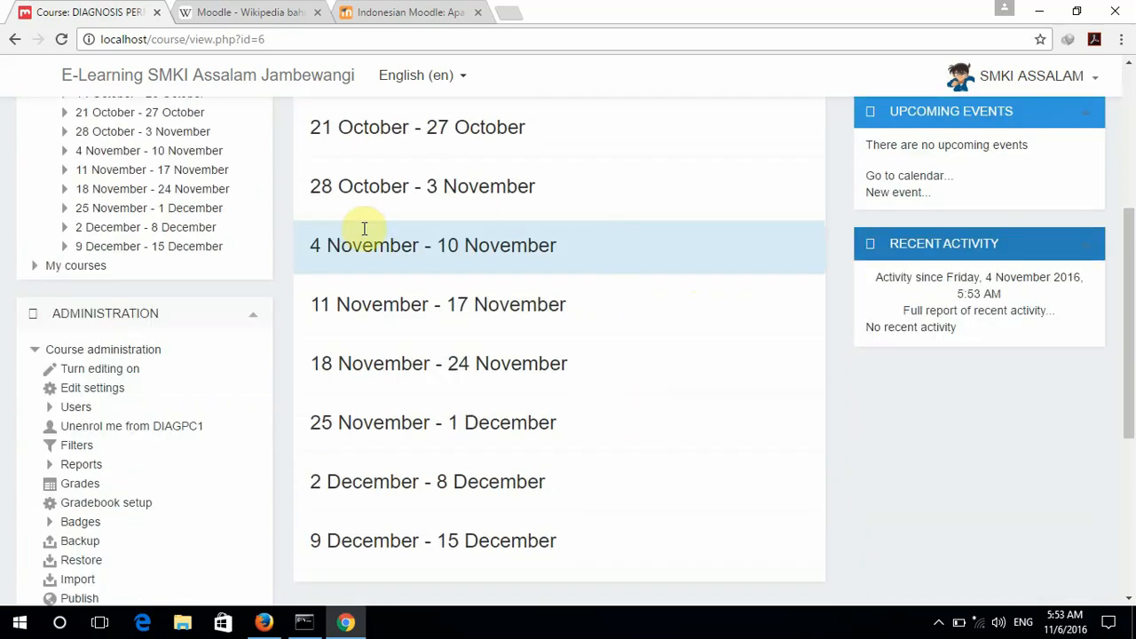
{"action": "scroll", "coordinate": [609, 198], "scroll_direction": "up", "scroll_amount": 4}
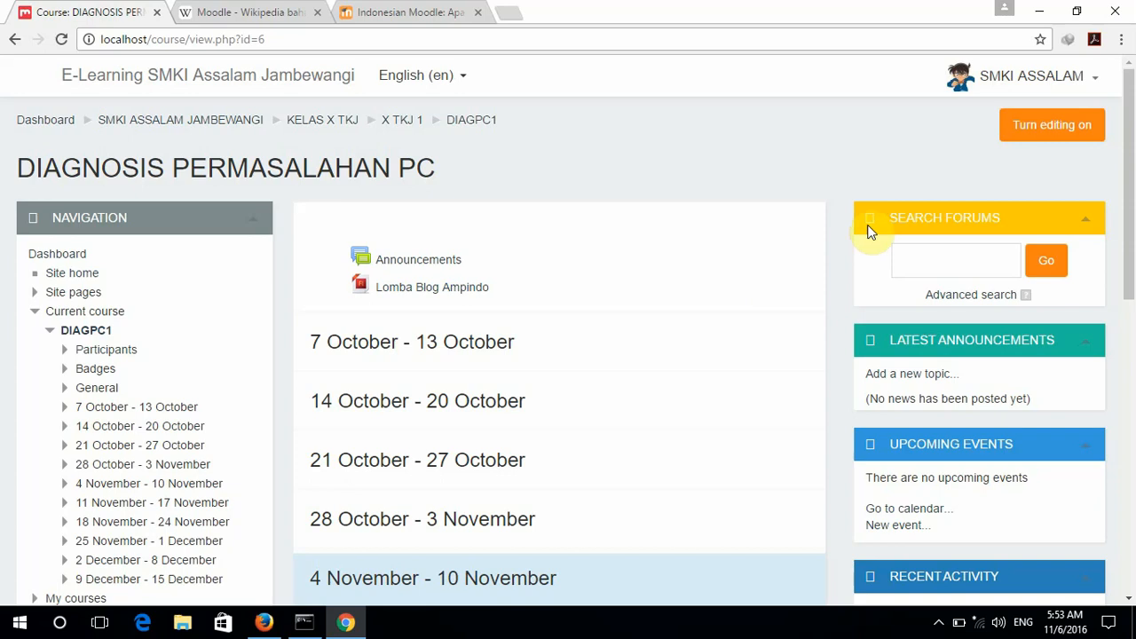
{"action": "left_click", "coordinate": [1032, 138]}
{"action": "scroll", "coordinate": [581, 267], "scroll_direction": "down", "scroll_amount": 1}
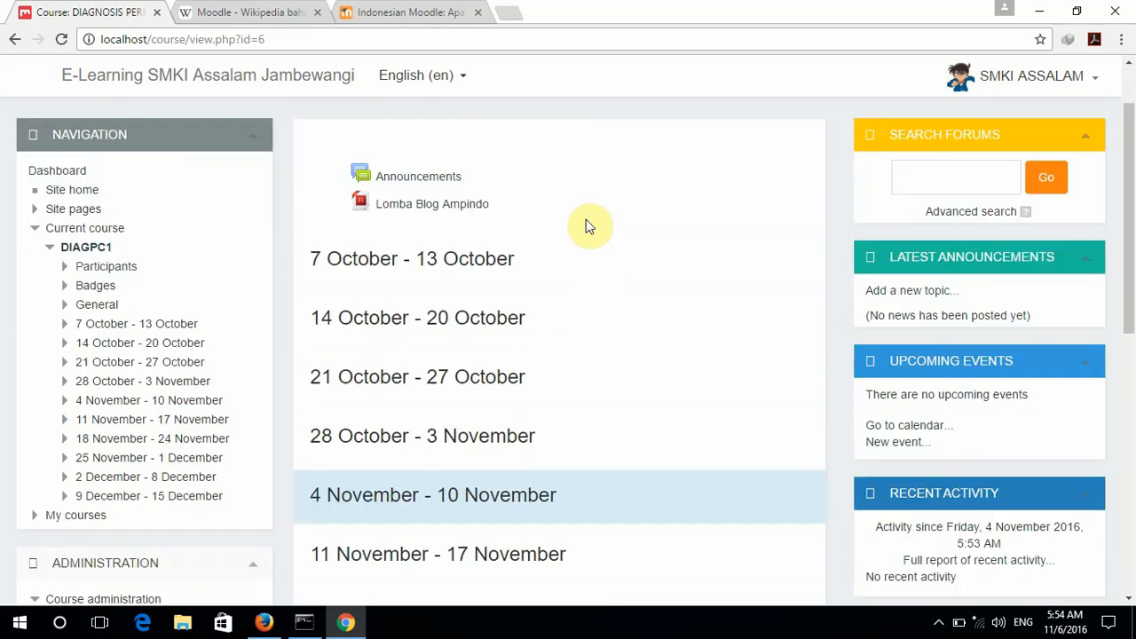
{"action": "scroll", "coordinate": [586, 225], "scroll_direction": "up", "scroll_amount": 1}
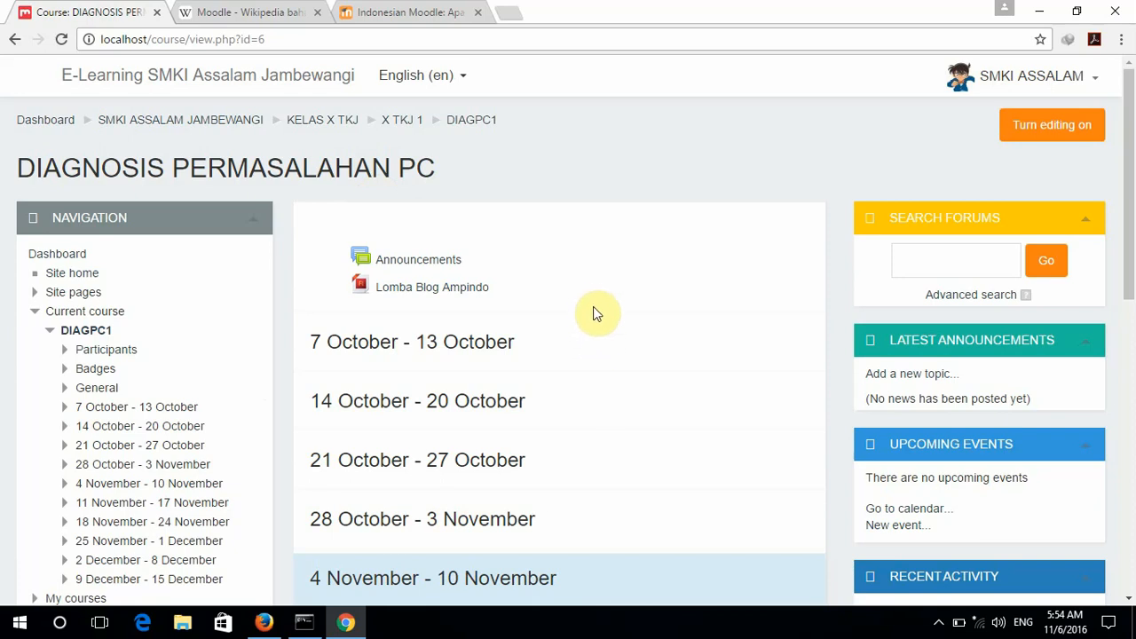
Turn editing on for the DIAGPC1 course.
{"action": "left_click", "coordinate": [1051, 135]}
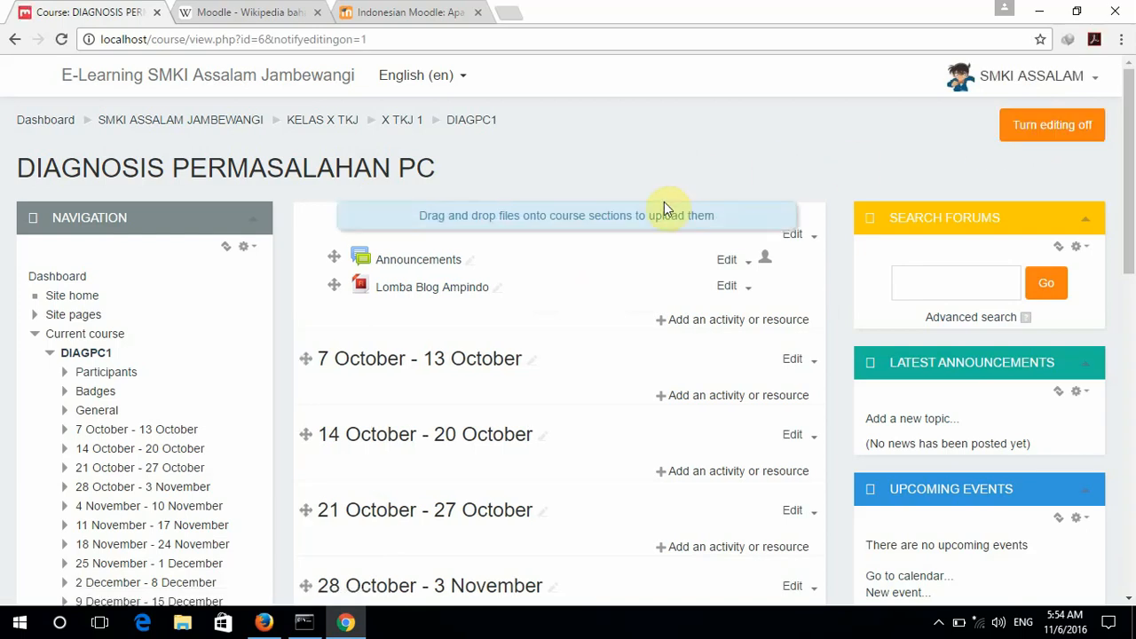
{"action": "scroll", "coordinate": [646, 360], "scroll_direction": "down", "scroll_amount": 2}
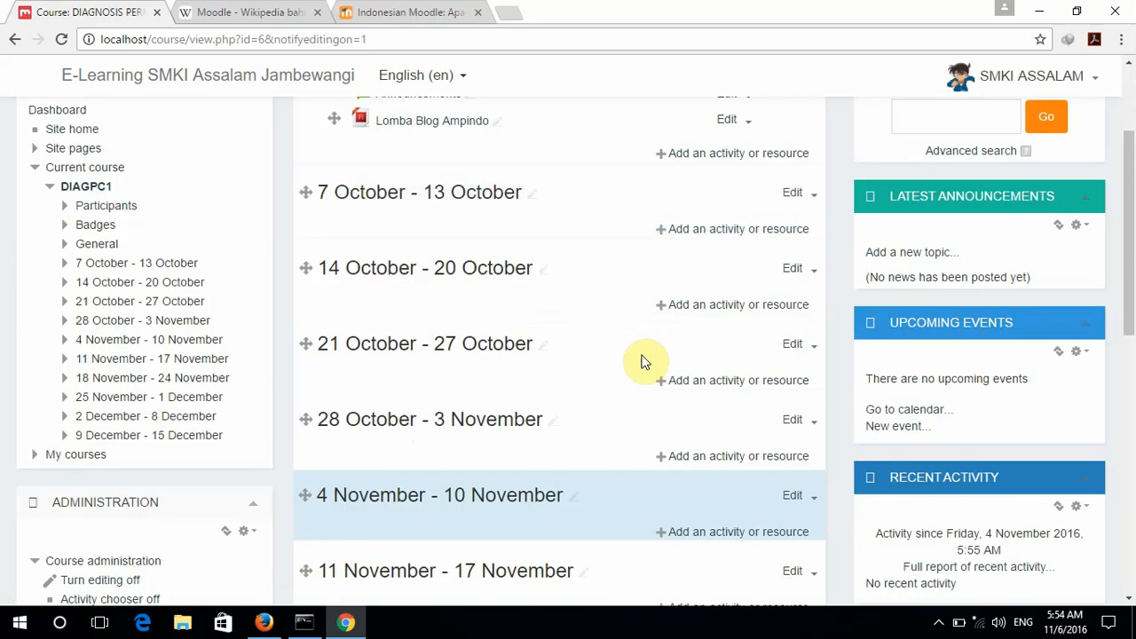
{"action": "scroll", "coordinate": [646, 359], "scroll_direction": "up", "scroll_amount": 2}
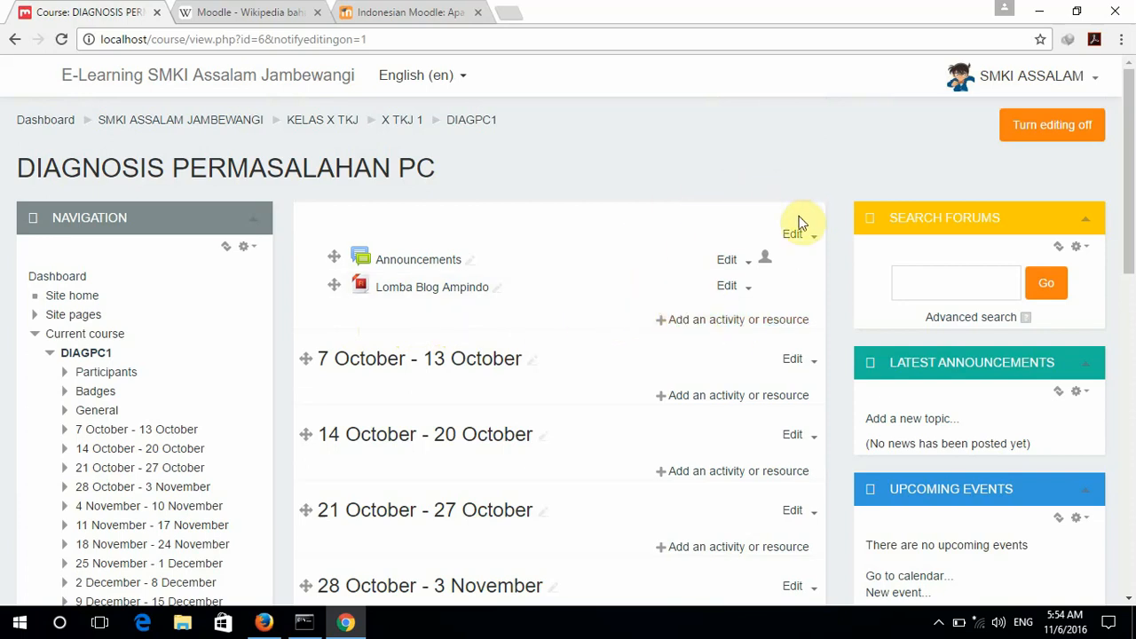
Open the activity chooser for the course's top section.
{"action": "left_click", "coordinate": [810, 236]}
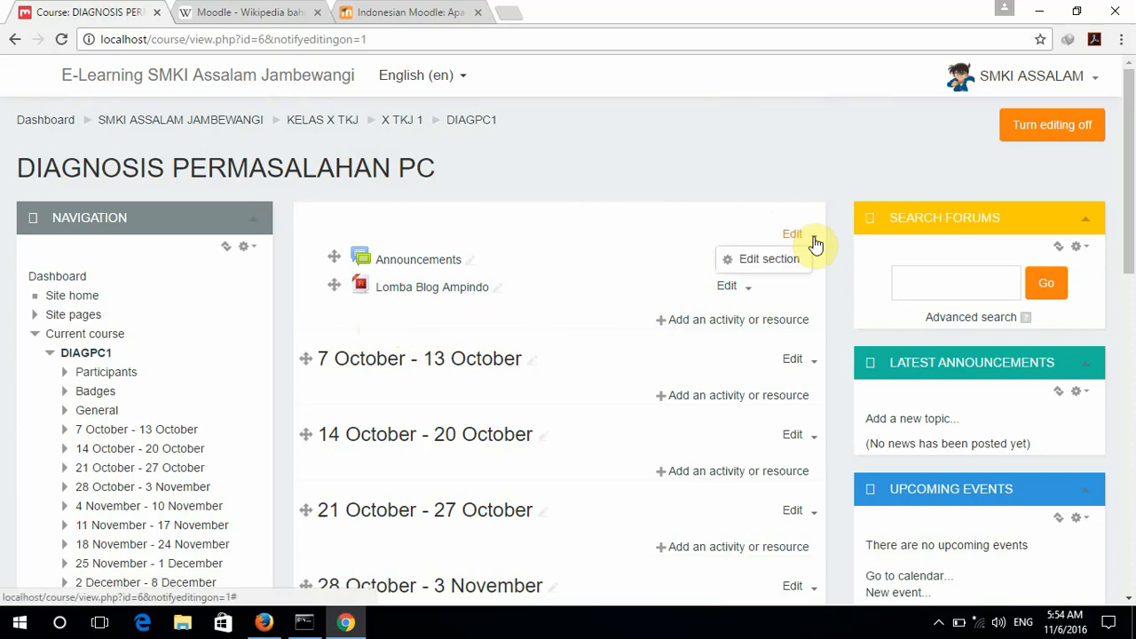
{"action": "left_click", "coordinate": [727, 217]}
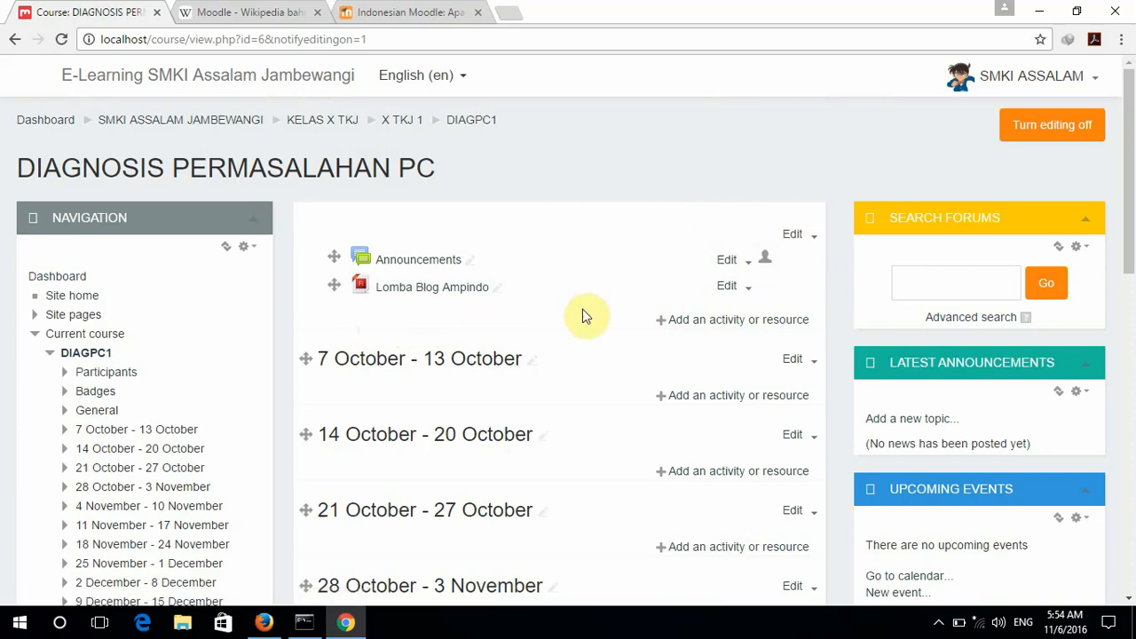
{"action": "scroll", "coordinate": [595, 373], "scroll_direction": "down", "scroll_amount": 1}
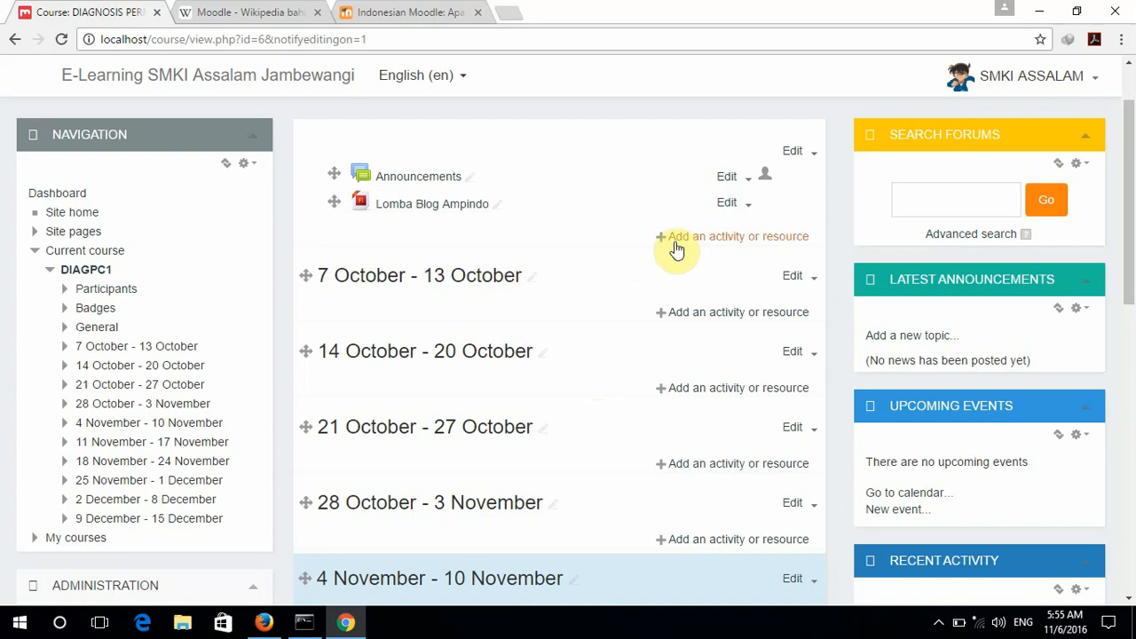
{"action": "left_click", "coordinate": [757, 236]}
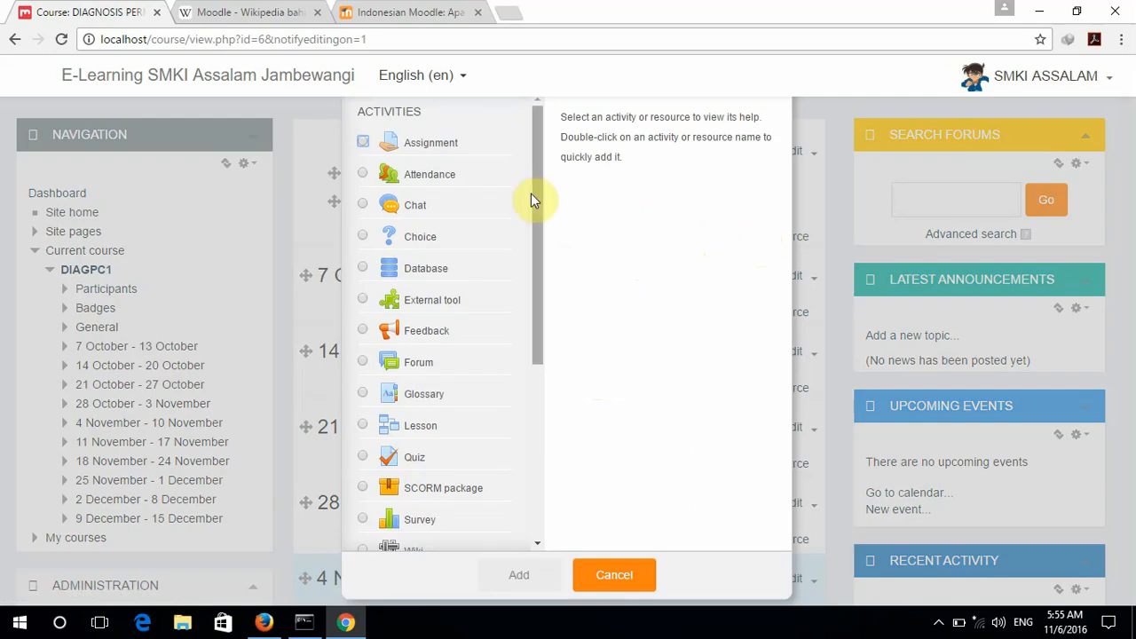
Select Assignment in the activity chooser to show its description, and open the English (en) language menu.
{"action": "left_click_drag", "start_coordinate": [539, 181], "coordinate": [519, 425]}
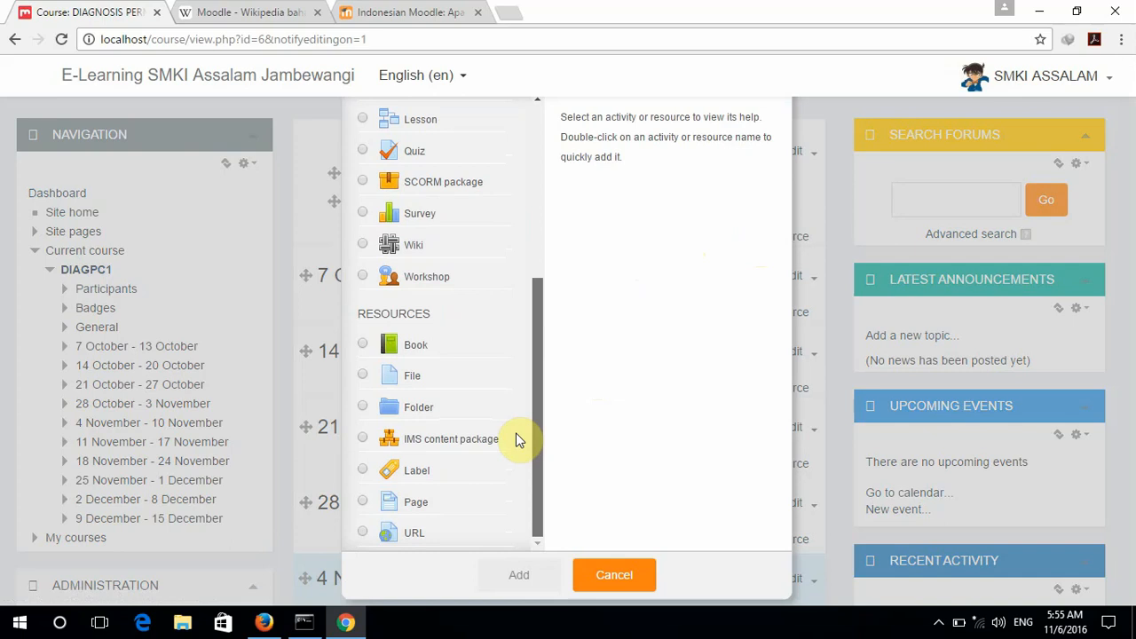
{"action": "left_click_drag", "start_coordinate": [533, 354], "coordinate": [523, 139]}
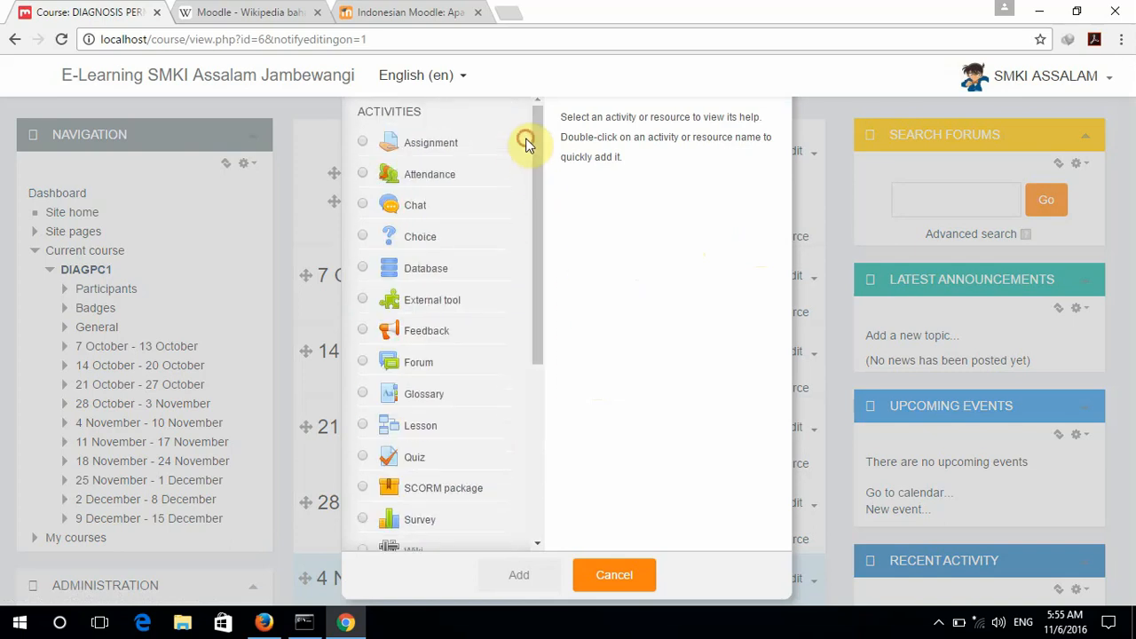
{"action": "left_click", "coordinate": [363, 143]}
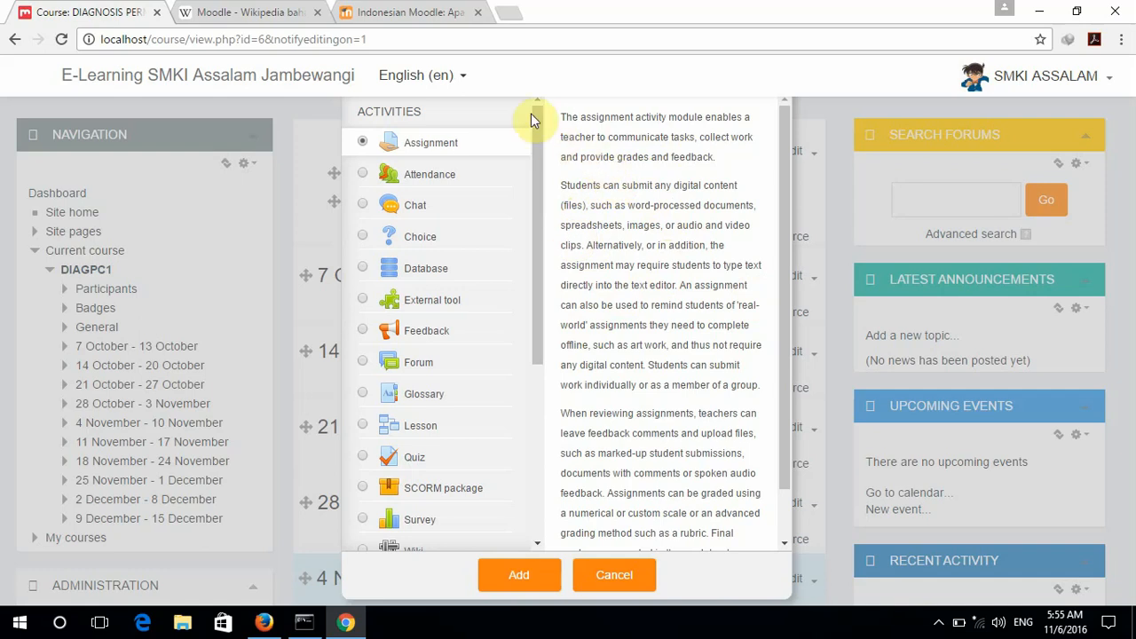
{"action": "left_click", "coordinate": [465, 79]}
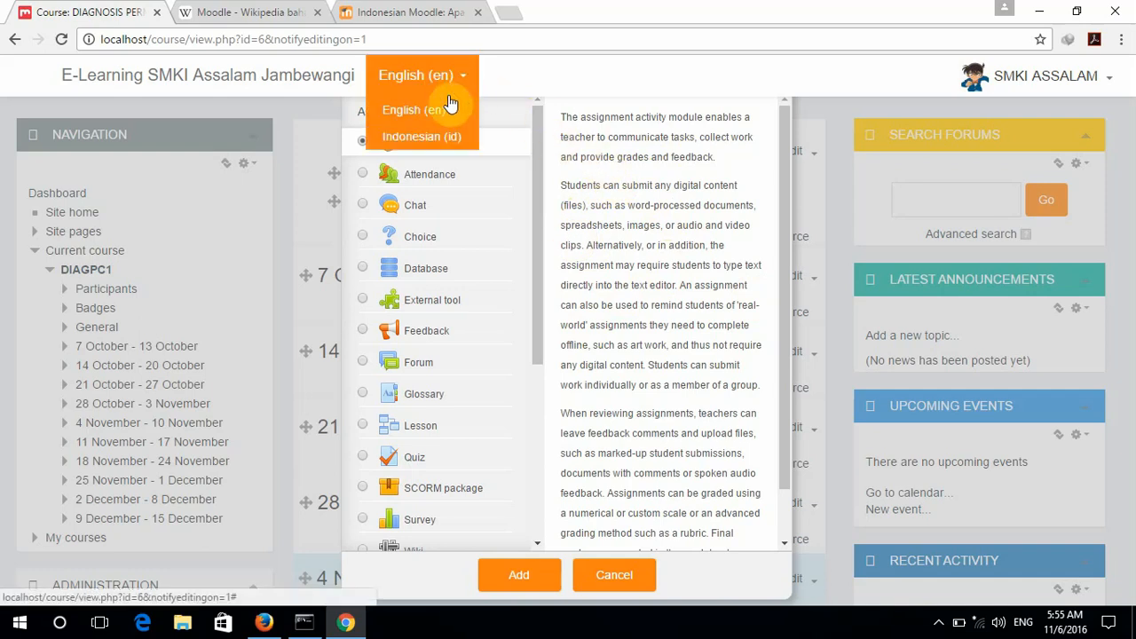
Switch the interface to Indonesian and reopen the activity chooser on Assignment's description.
{"action": "left_click", "coordinate": [428, 135]}
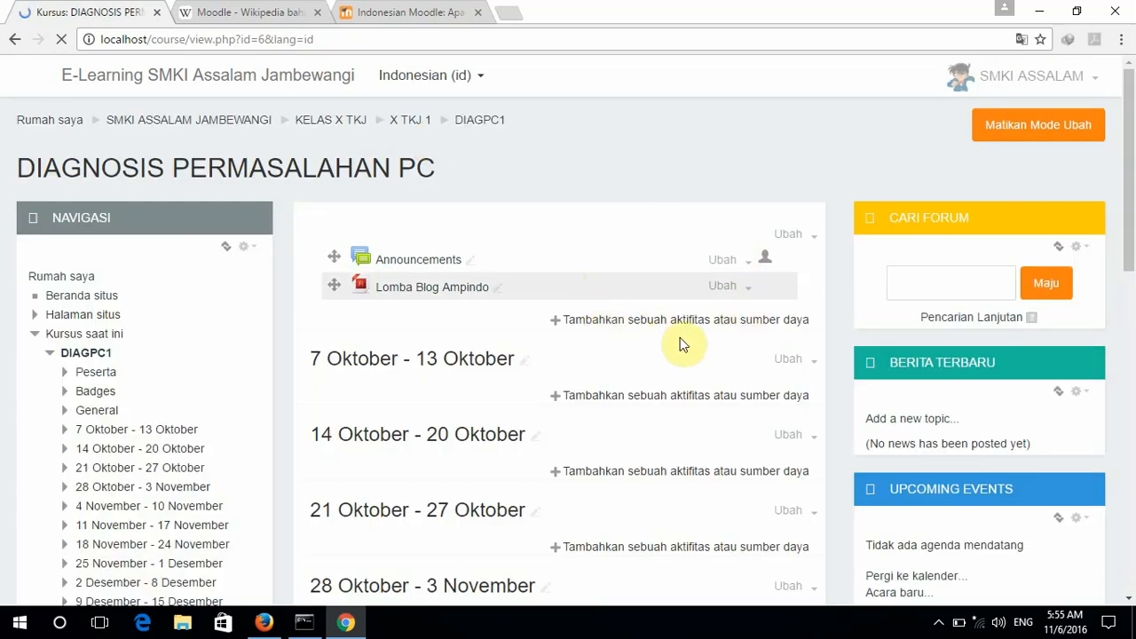
{"action": "left_click", "coordinate": [753, 322]}
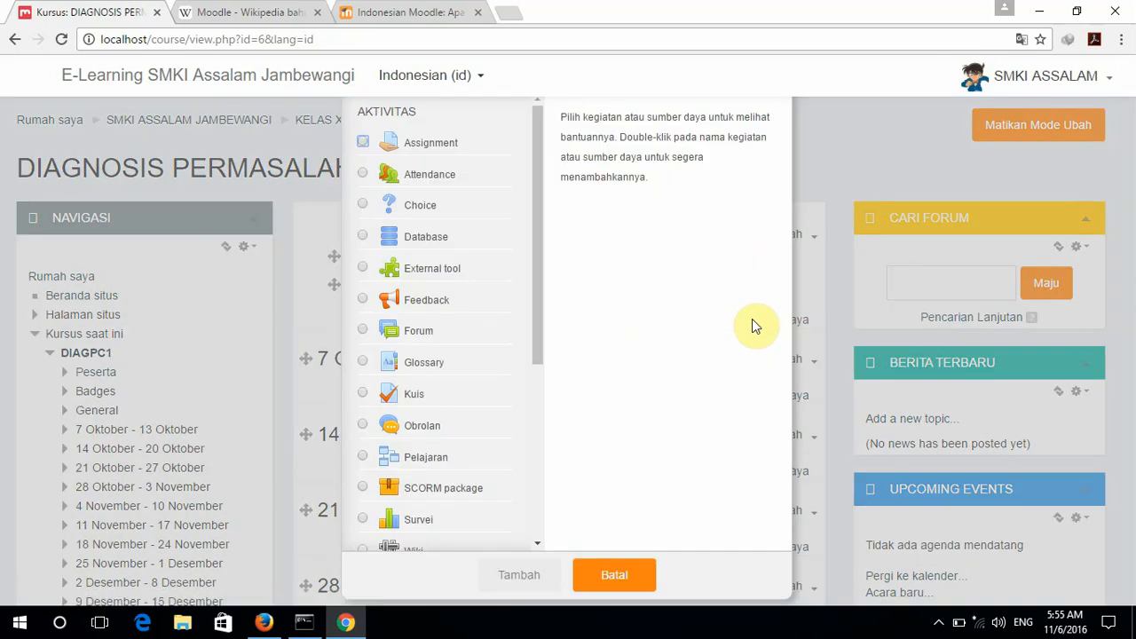
{"action": "left_click", "coordinate": [365, 144]}
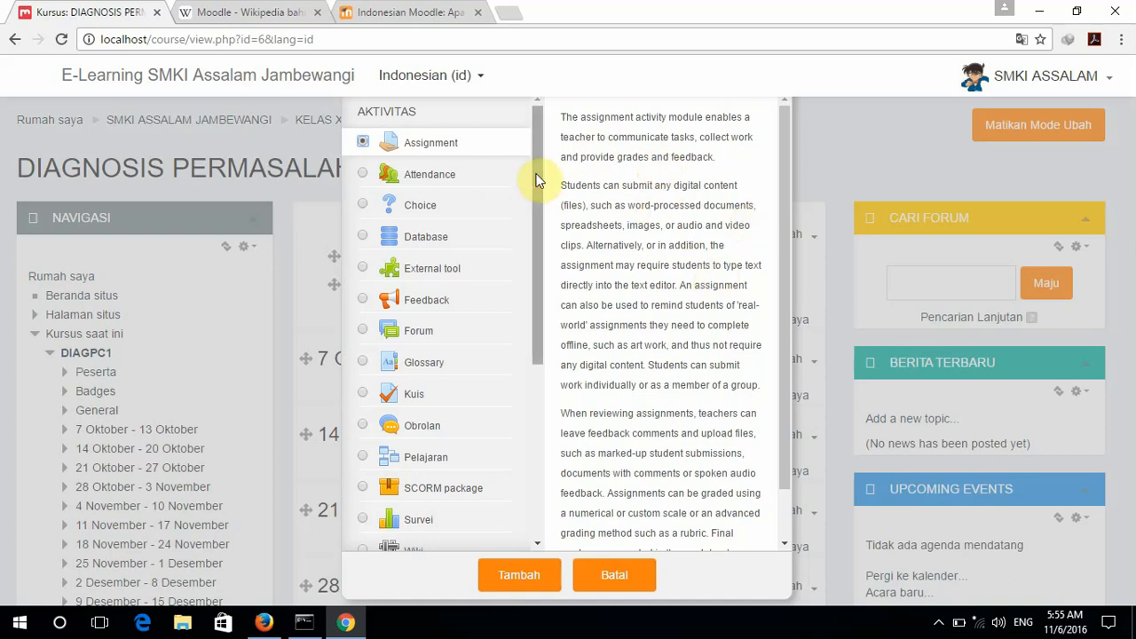
{"action": "left_click_drag", "start_coordinate": [534, 212], "coordinate": [536, 384]}
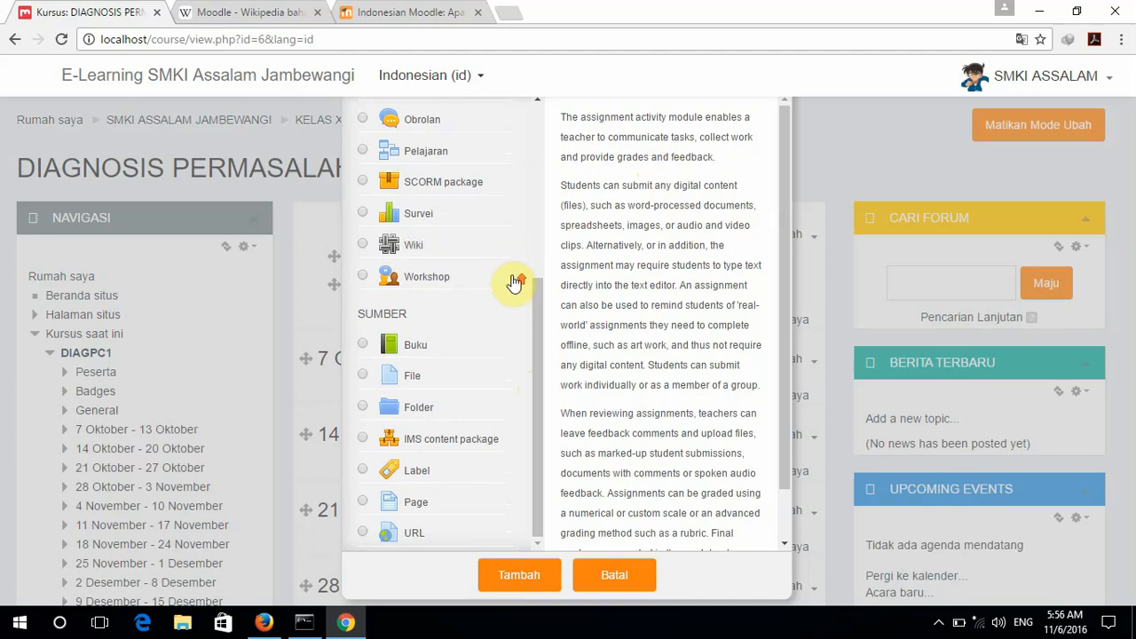
{"action": "scroll", "coordinate": [515, 276], "scroll_direction": "up", "scroll_amount": 2}
{"action": "scroll", "coordinate": [515, 282], "scroll_direction": "down", "scroll_amount": 2}
{"action": "scroll", "coordinate": [515, 282], "scroll_direction": "up", "scroll_amount": 4}
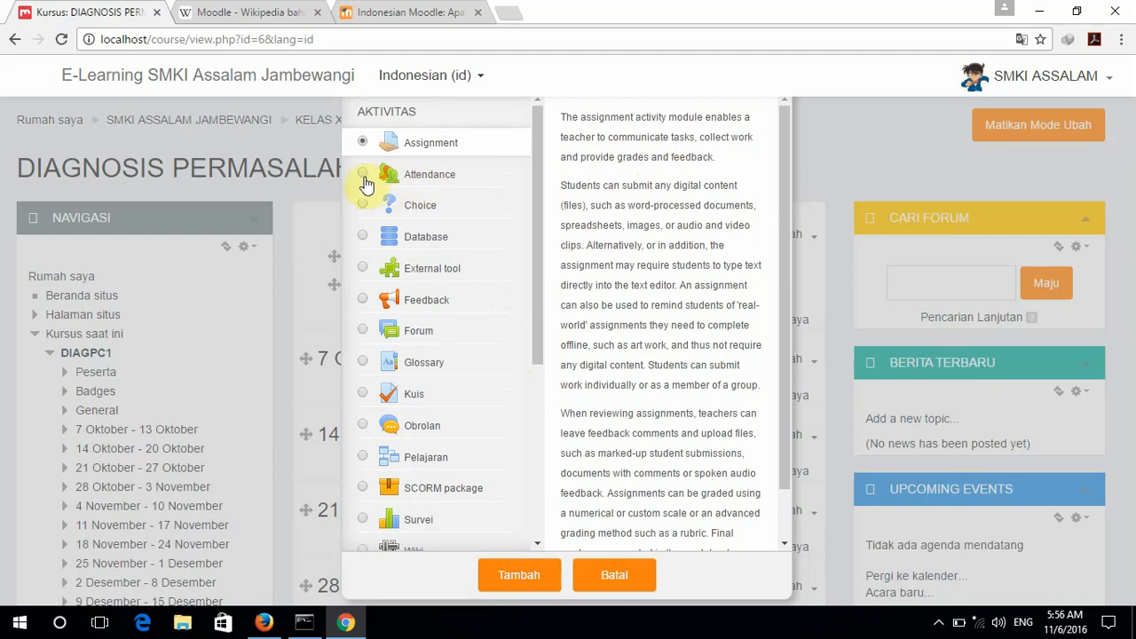
Read the Attendance and Kuis descriptions, then close the chooser with Batal.
{"action": "left_click", "coordinate": [363, 175]}
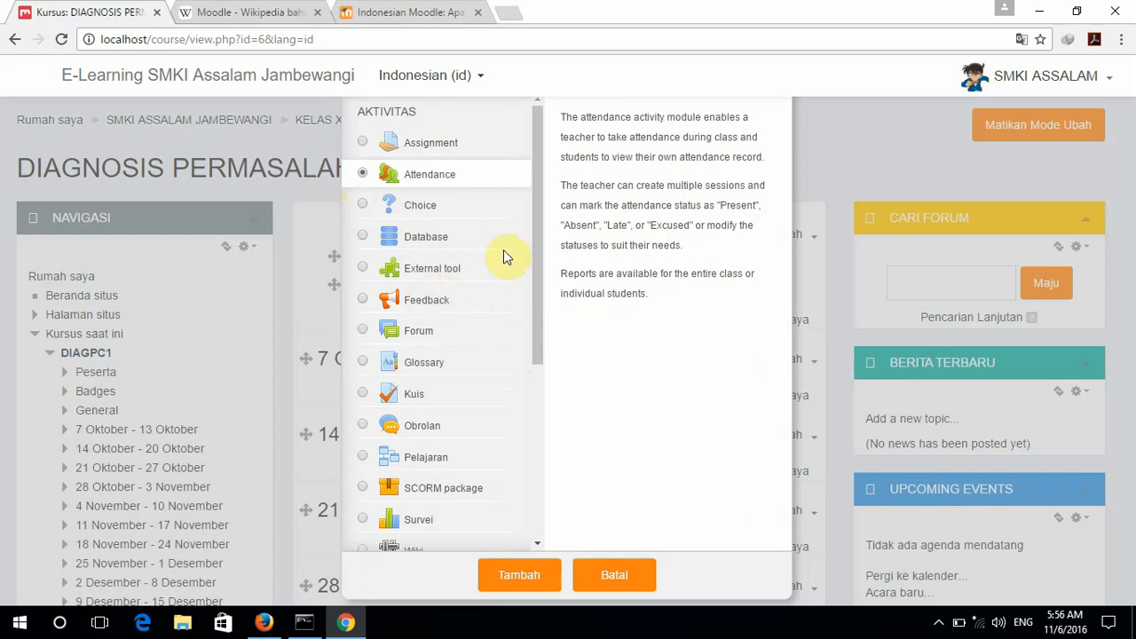
{"action": "scroll", "coordinate": [537, 247], "scroll_direction": "down", "scroll_amount": 1}
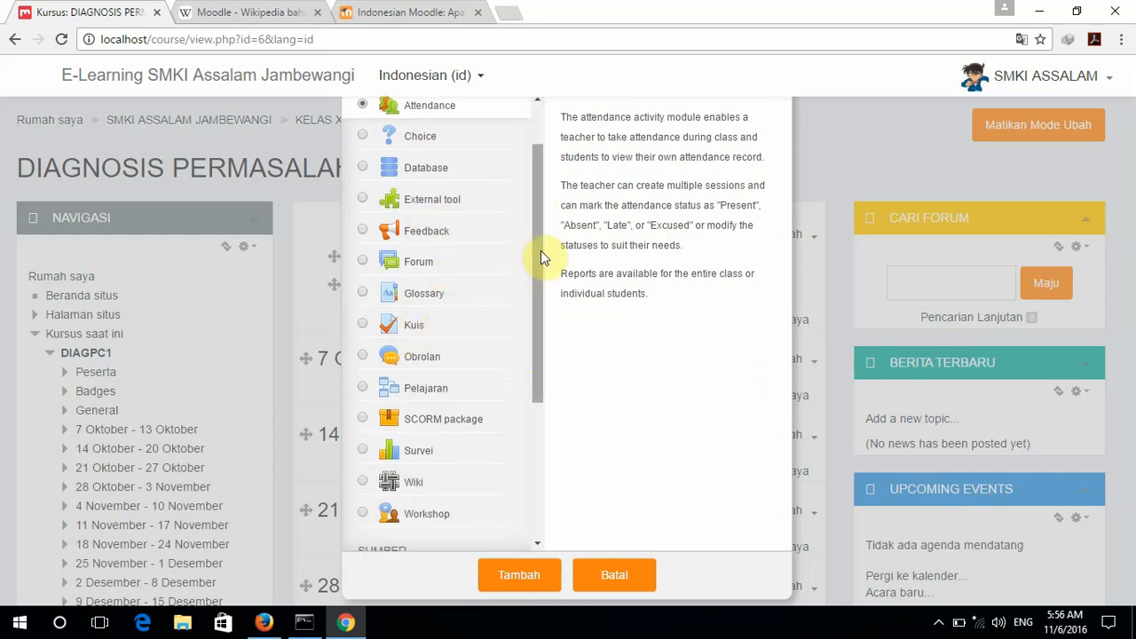
{"action": "scroll", "coordinate": [539, 302], "scroll_direction": "down", "scroll_amount": 1}
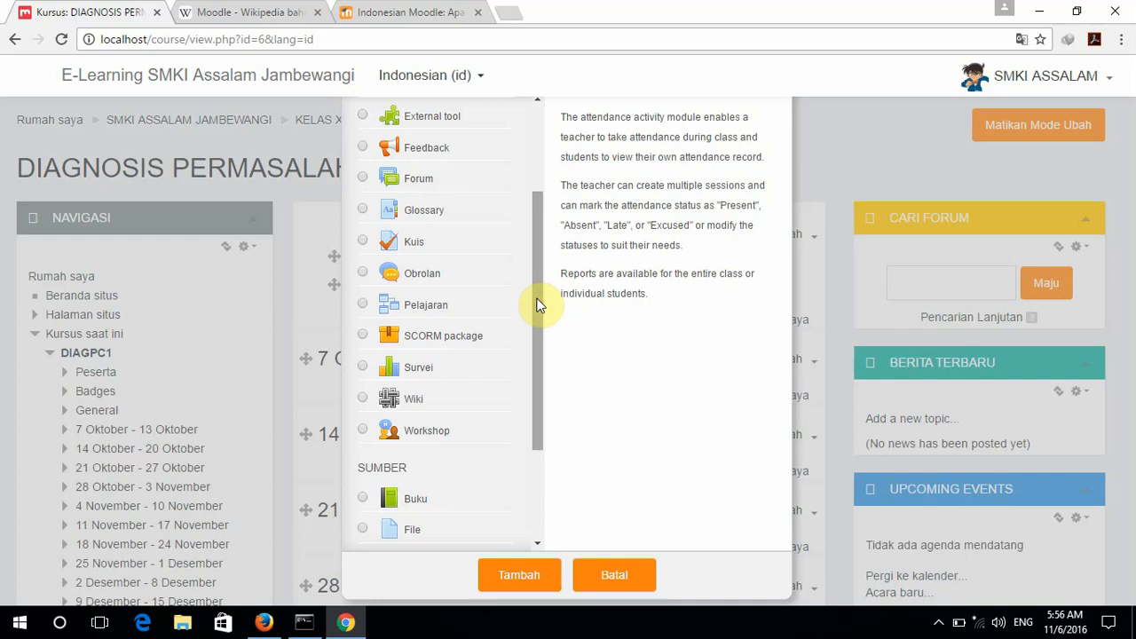
{"action": "left_click", "coordinate": [364, 242]}
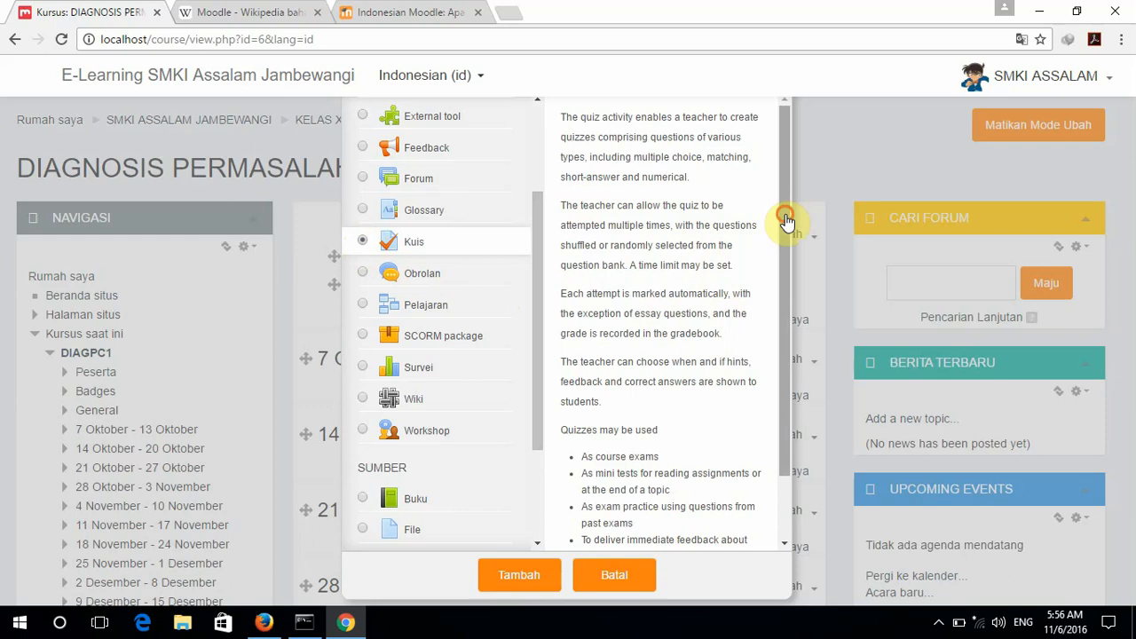
{"action": "left_click_drag", "start_coordinate": [788, 224], "coordinate": [785, 330]}
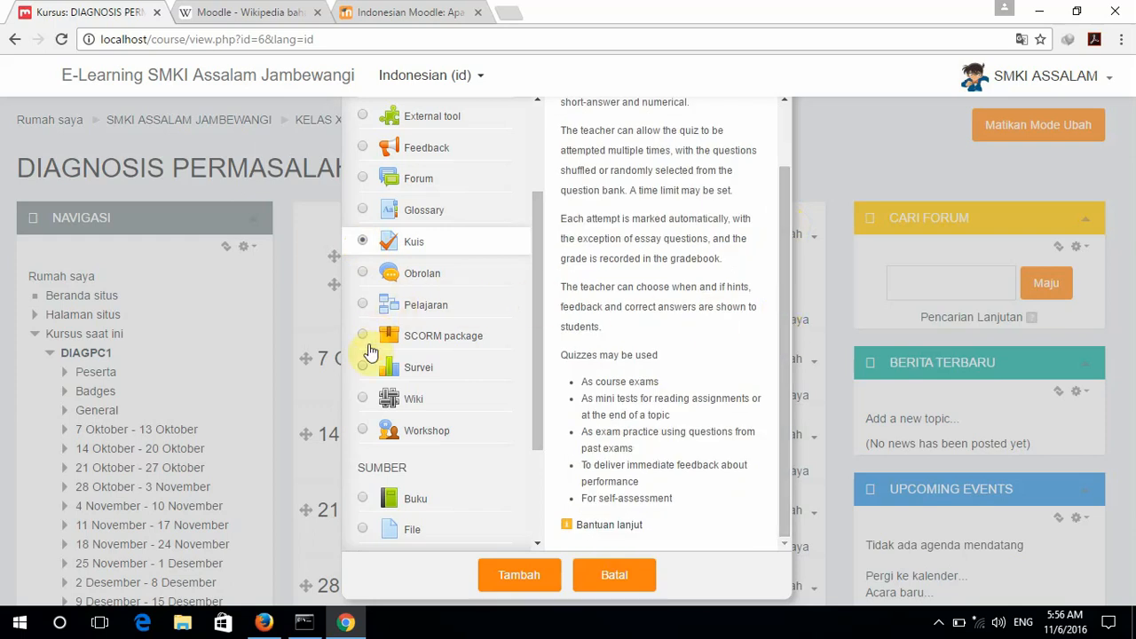
{"action": "left_click_drag", "start_coordinate": [537, 317], "coordinate": [534, 408]}
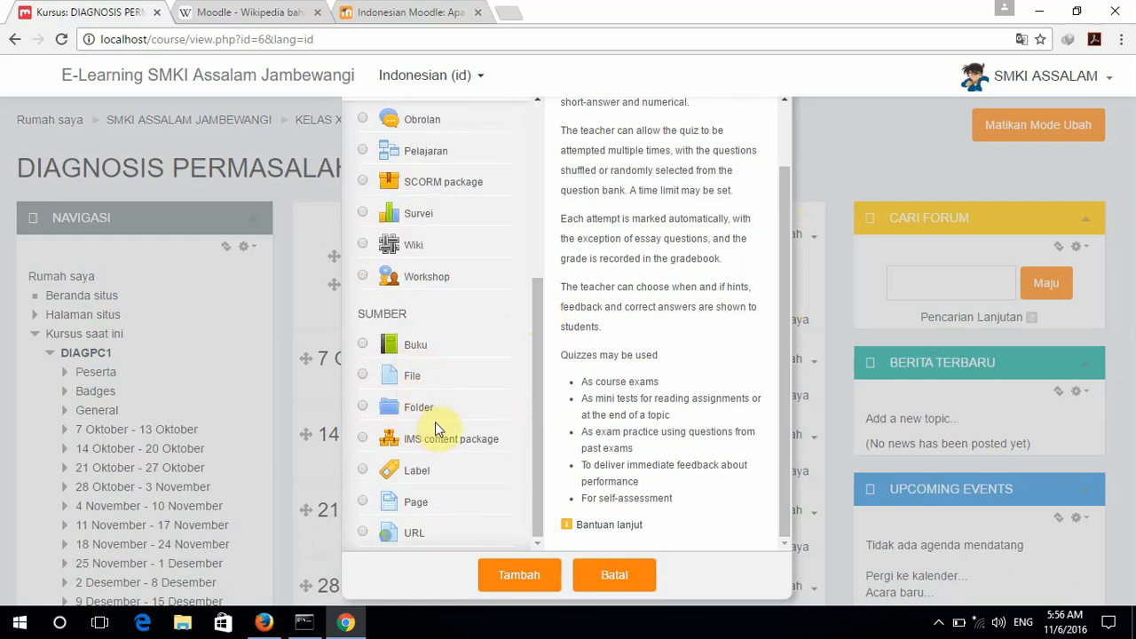
{"action": "left_click", "coordinate": [609, 576]}
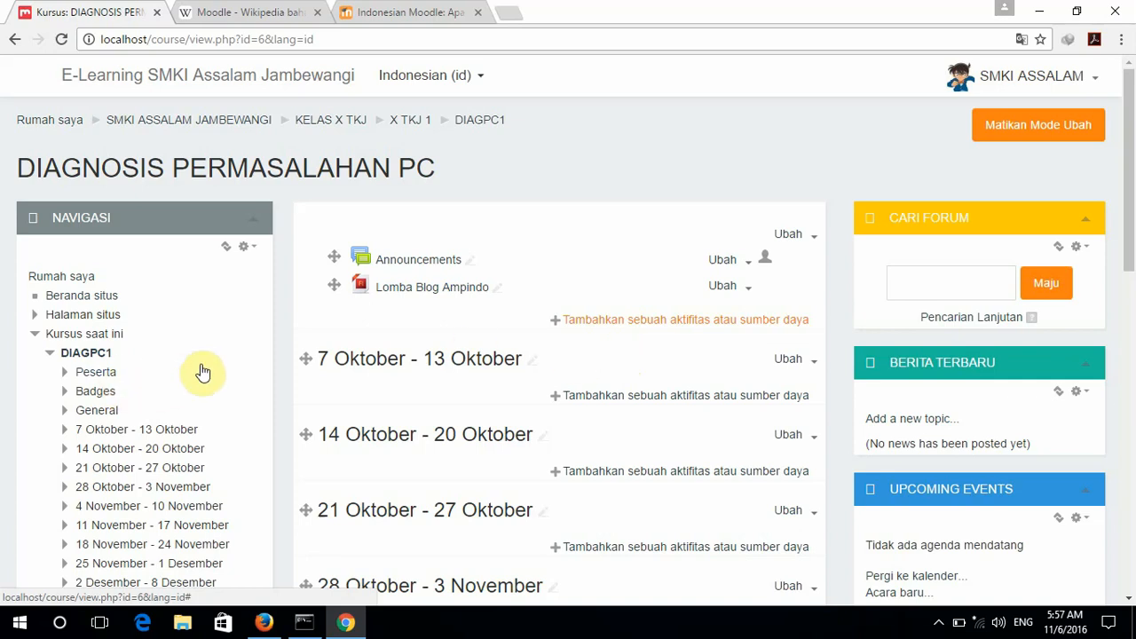
{"action": "scroll", "coordinate": [213, 368], "scroll_direction": "down", "scroll_amount": 2}
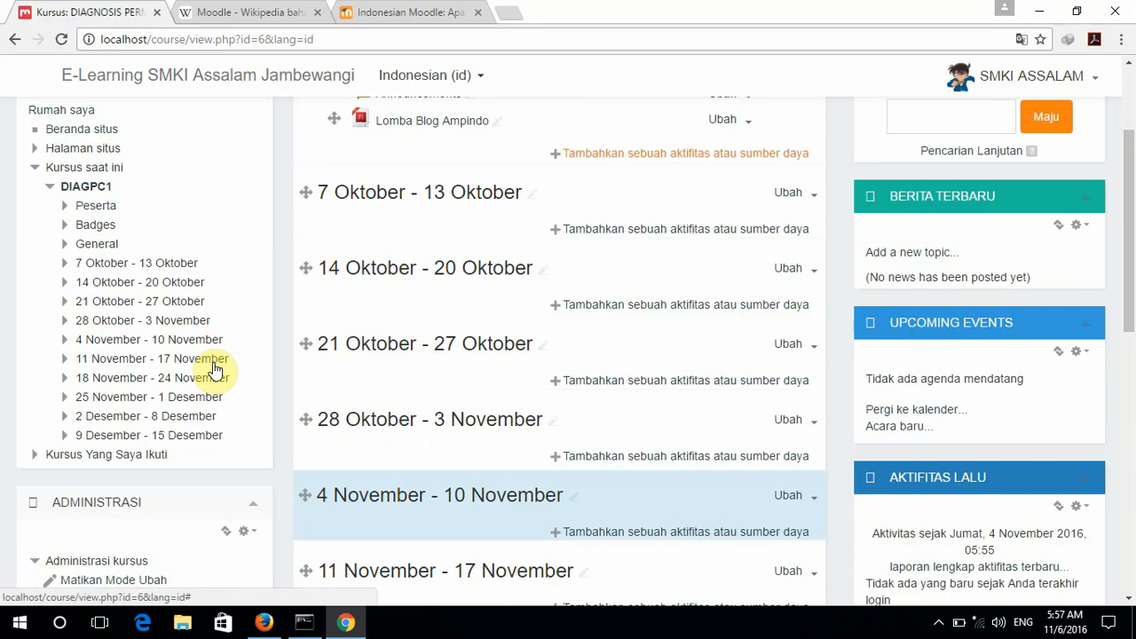
{"action": "scroll", "coordinate": [218, 370], "scroll_direction": "down", "scroll_amount": 2}
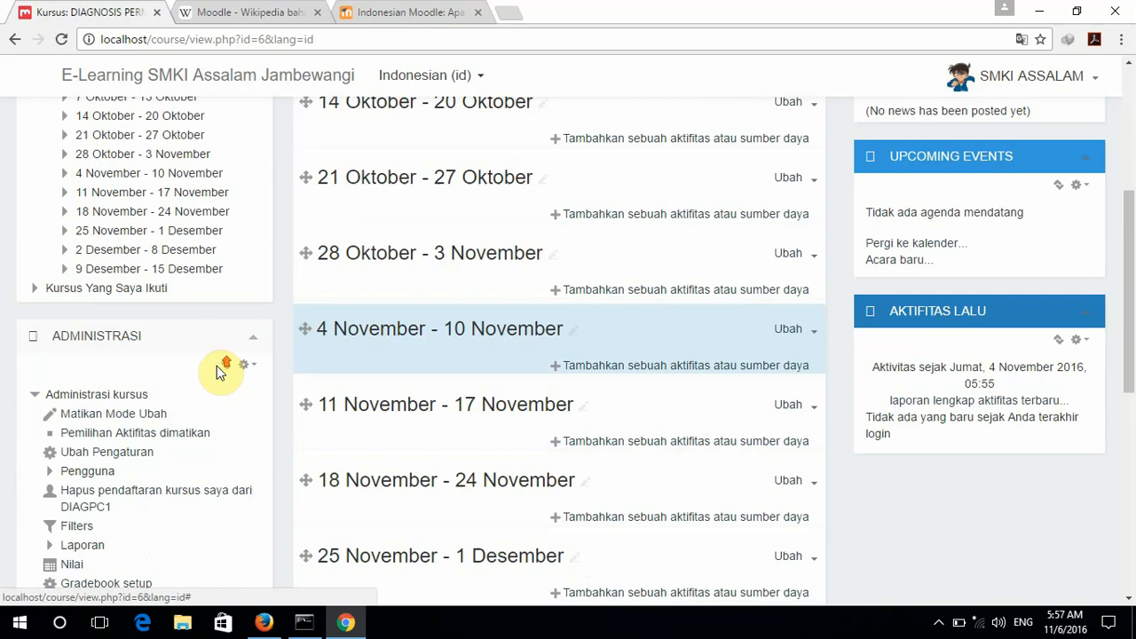
{"action": "scroll", "coordinate": [217, 366], "scroll_direction": "up", "scroll_amount": 4}
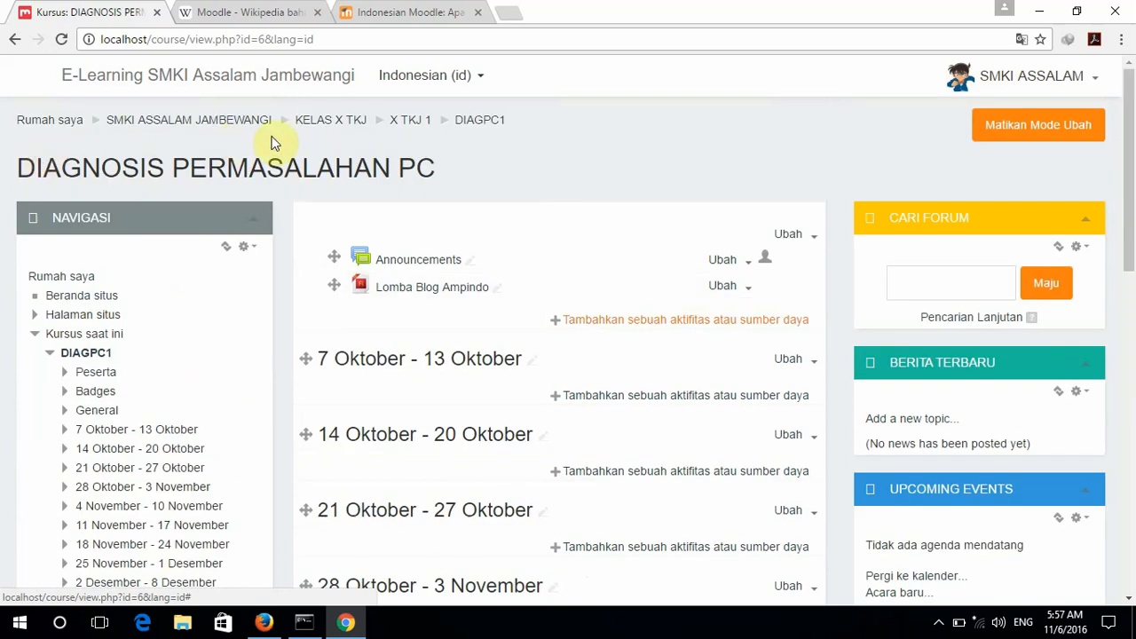
{"action": "scroll", "coordinate": [444, 152], "scroll_direction": "down", "scroll_amount": 1}
{"action": "scroll", "coordinate": [142, 302], "scroll_direction": "down", "scroll_amount": 4}
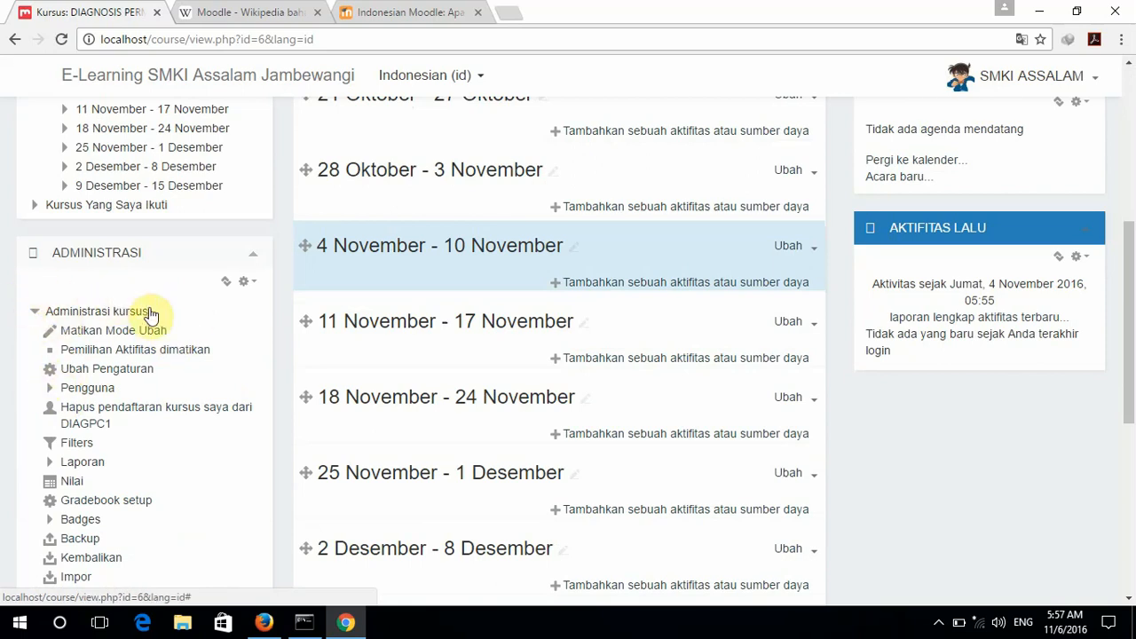
Open Administrasi kursus > Pengguna > Pengguna terdaftar and scroll through DIAGPC1's enrolled users.
{"action": "left_click", "coordinate": [52, 393]}
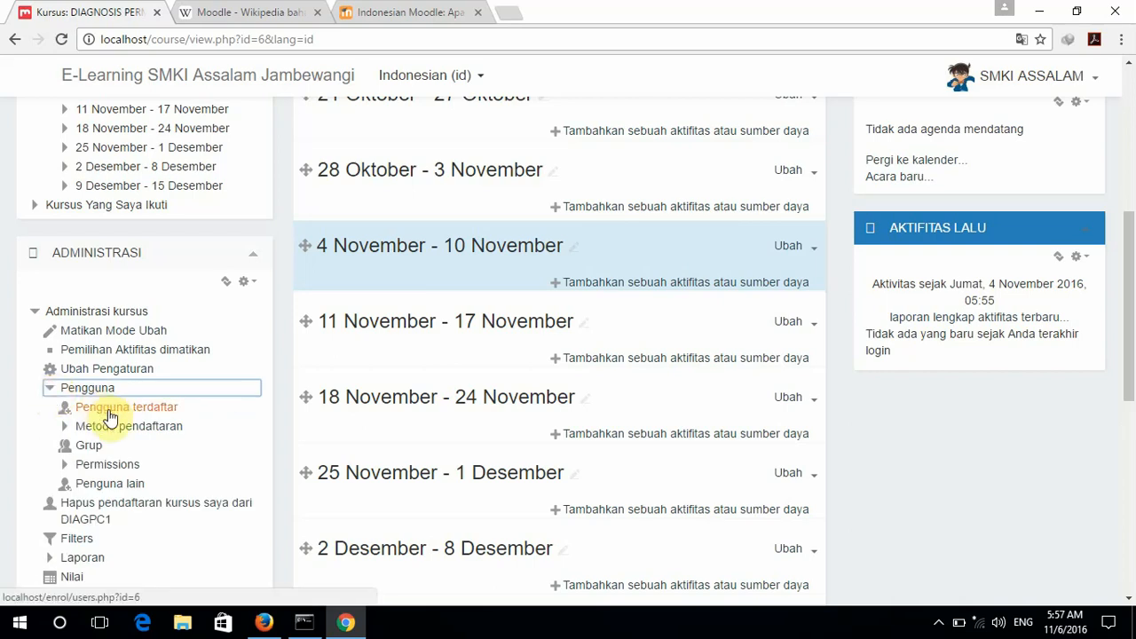
{"action": "left_click", "coordinate": [110, 410]}
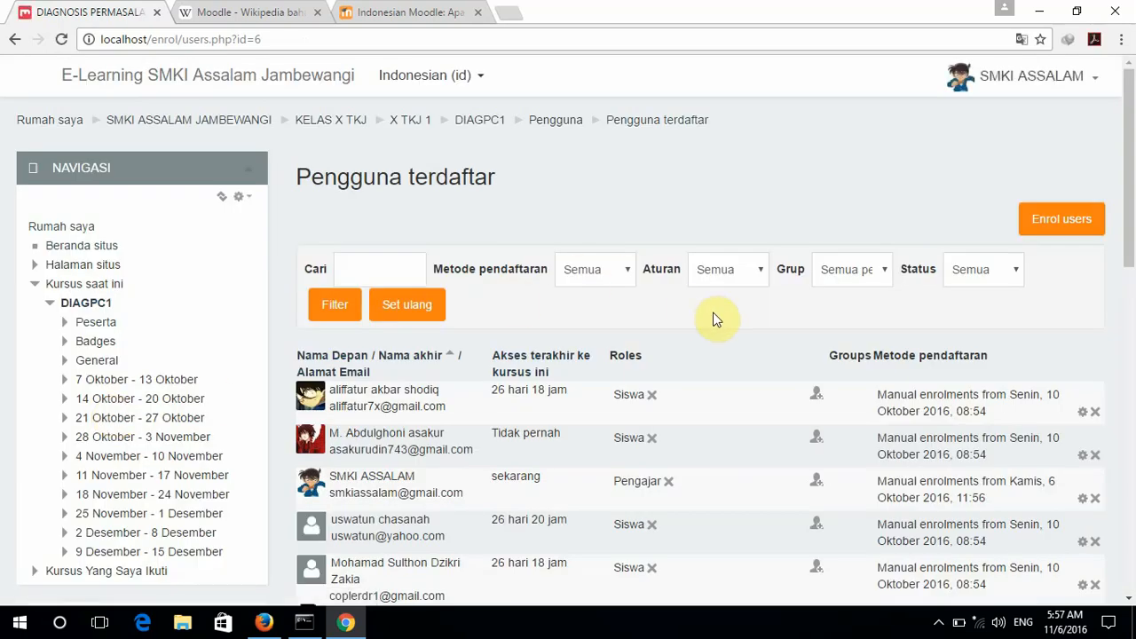
{"action": "scroll", "coordinate": [718, 319], "scroll_direction": "down", "scroll_amount": 4}
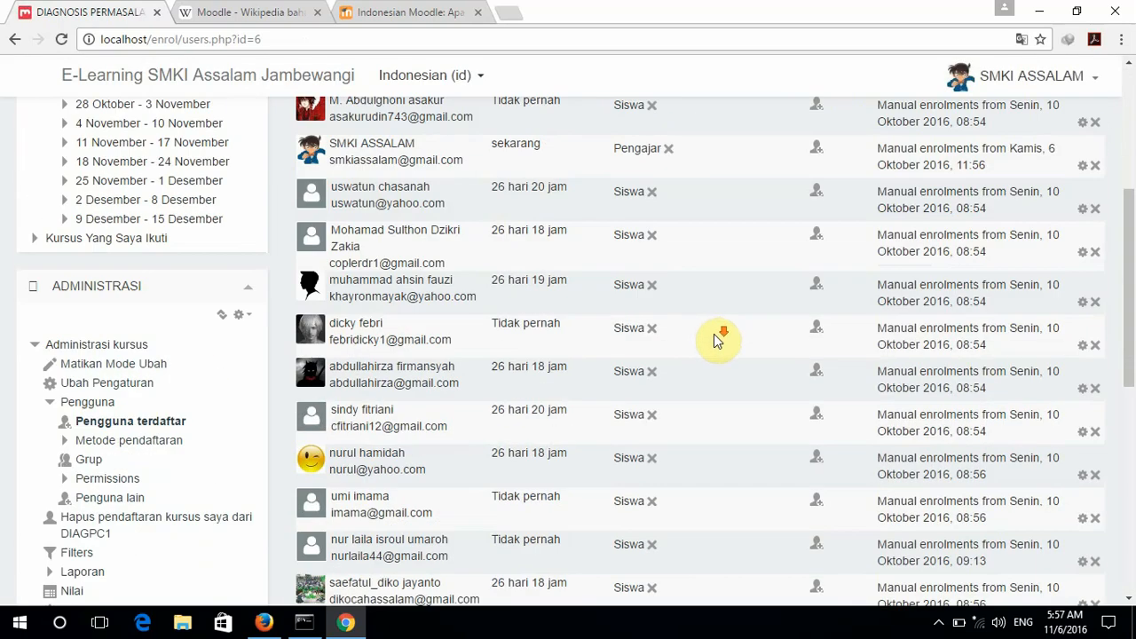
{"action": "scroll", "coordinate": [718, 339], "scroll_direction": "down", "scroll_amount": 6}
{"action": "scroll", "coordinate": [717, 339], "scroll_direction": "up", "scroll_amount": 7}
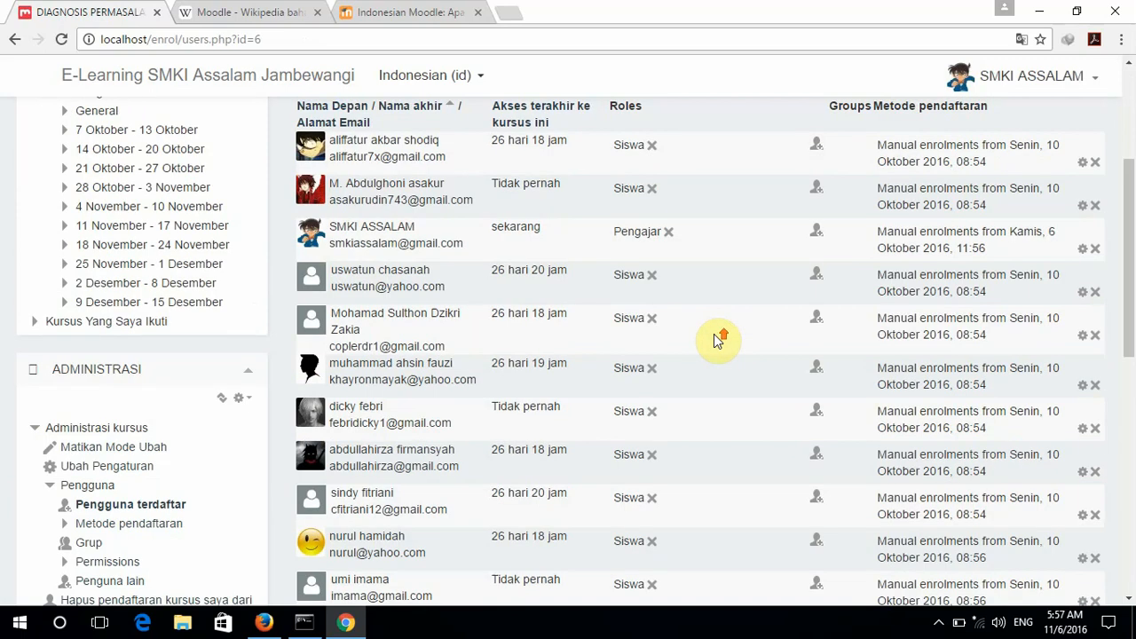
{"action": "scroll", "coordinate": [718, 340], "scroll_direction": "up", "scroll_amount": 3}
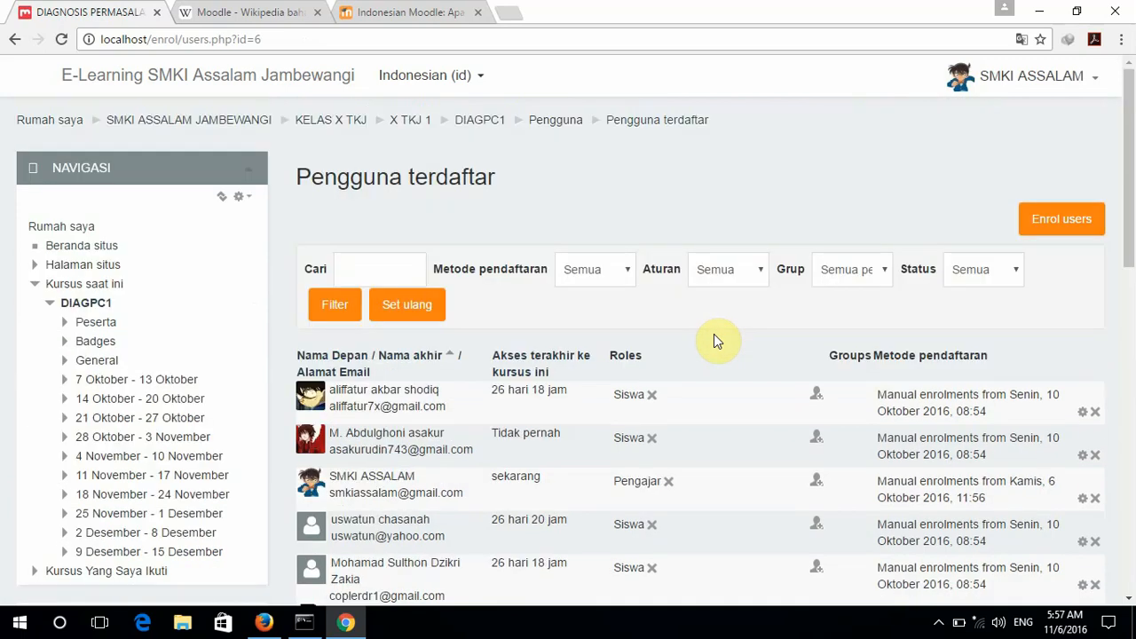
{"action": "scroll", "coordinate": [713, 333], "scroll_direction": "down", "scroll_amount": 1}
{"action": "scroll", "coordinate": [715, 343], "scroll_direction": "down", "scroll_amount": 1}
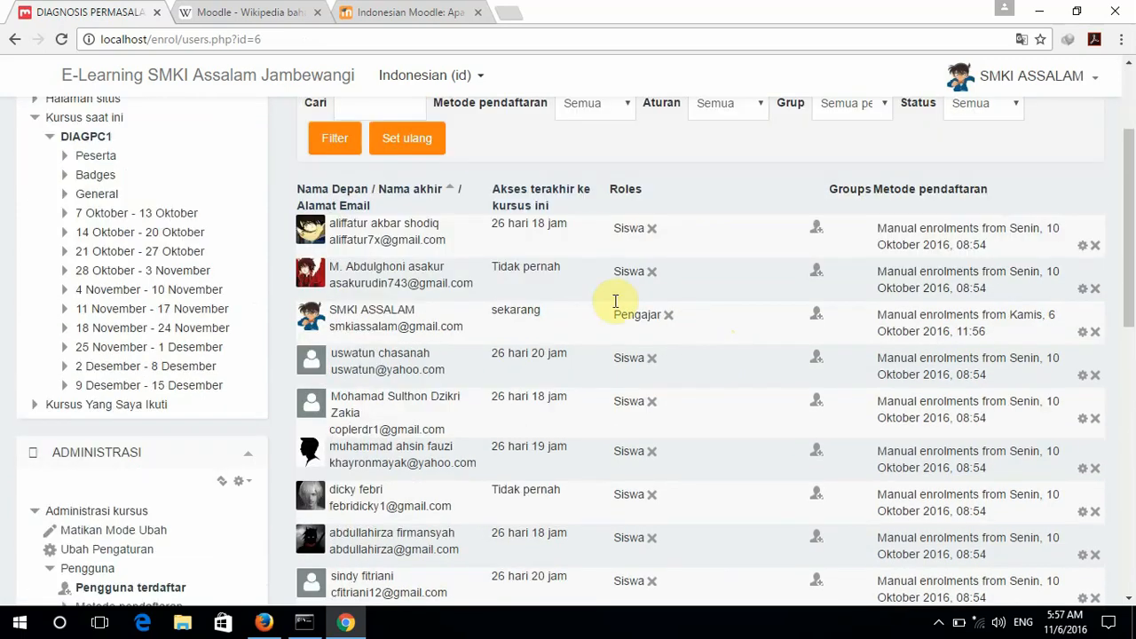
{"action": "scroll", "coordinate": [592, 307], "scroll_direction": "down", "scroll_amount": 5}
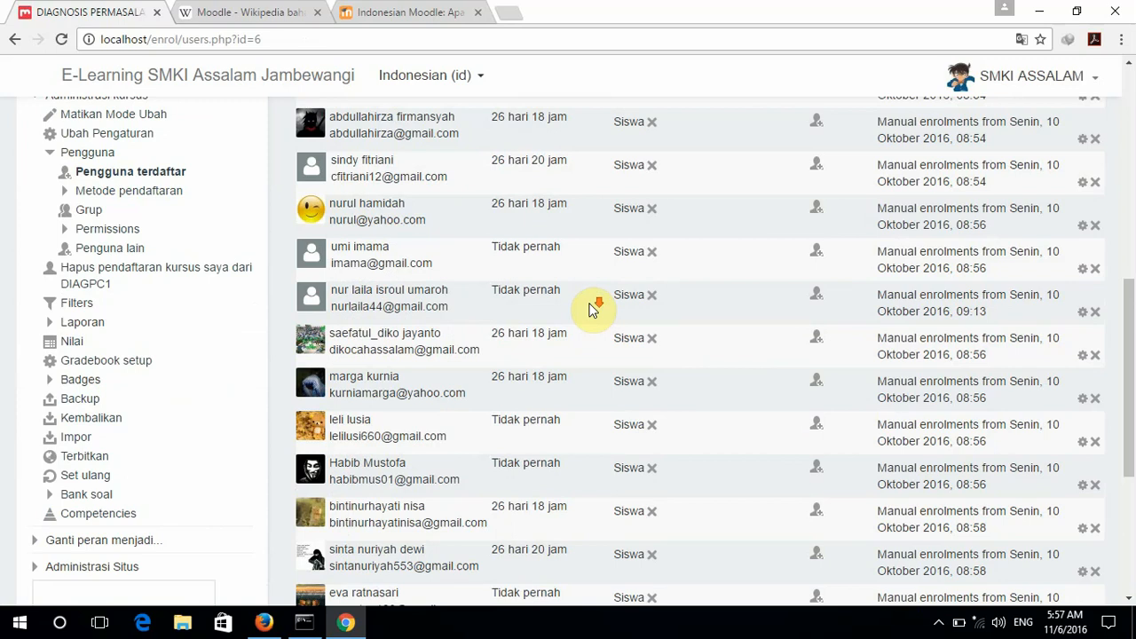
{"action": "scroll", "coordinate": [593, 308], "scroll_direction": "down", "scroll_amount": 4}
{"action": "scroll", "coordinate": [592, 308], "scroll_direction": "up", "scroll_amount": 10}
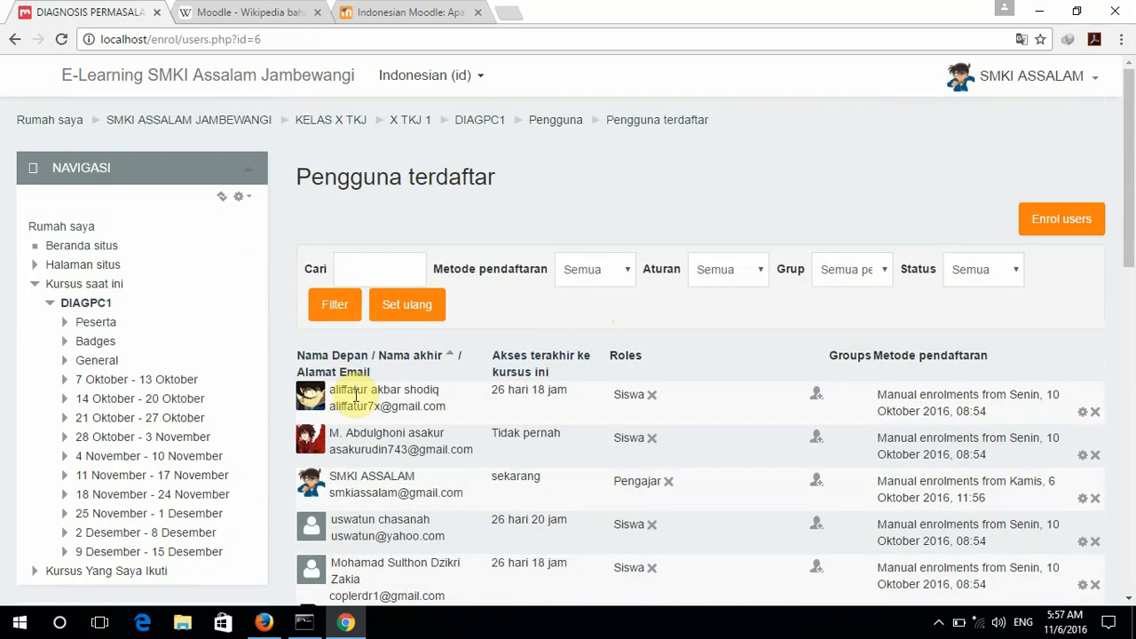
{"action": "scroll", "coordinate": [355, 396], "scroll_direction": "down", "scroll_amount": 1}
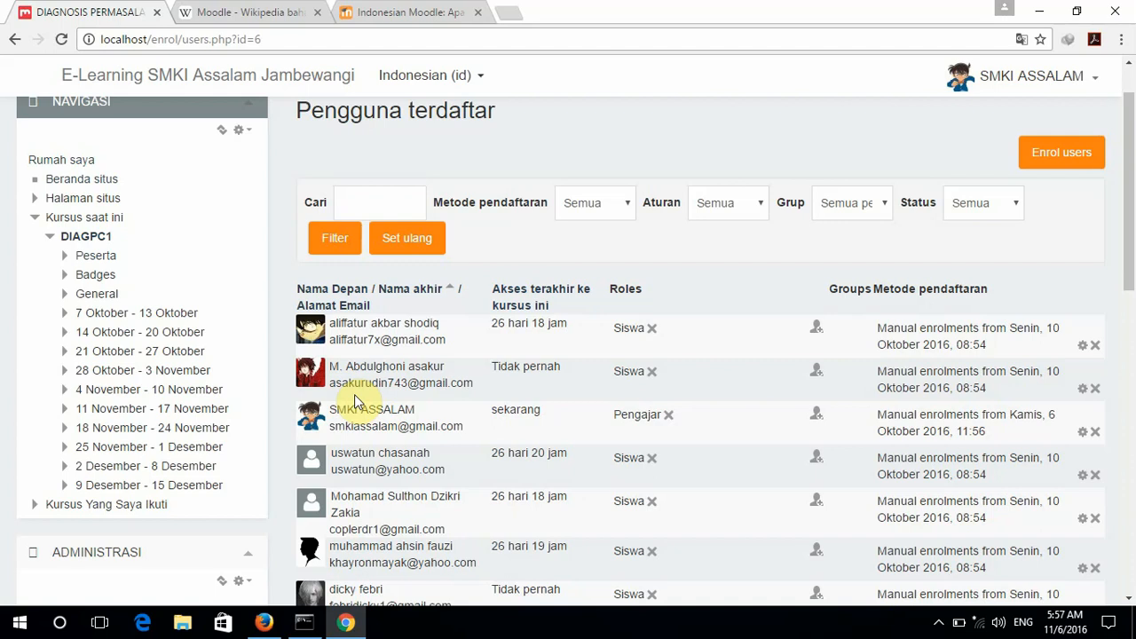
{"action": "scroll", "coordinate": [355, 394], "scroll_direction": "down", "scroll_amount": 2}
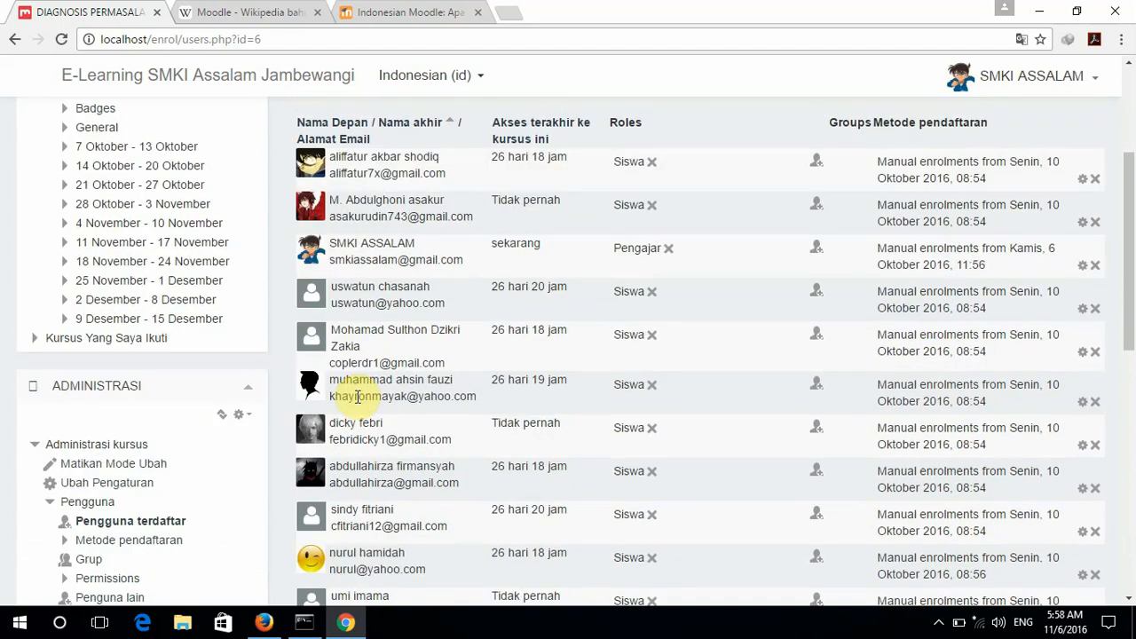
{"action": "scroll", "coordinate": [361, 398], "scroll_direction": "down", "scroll_amount": 5}
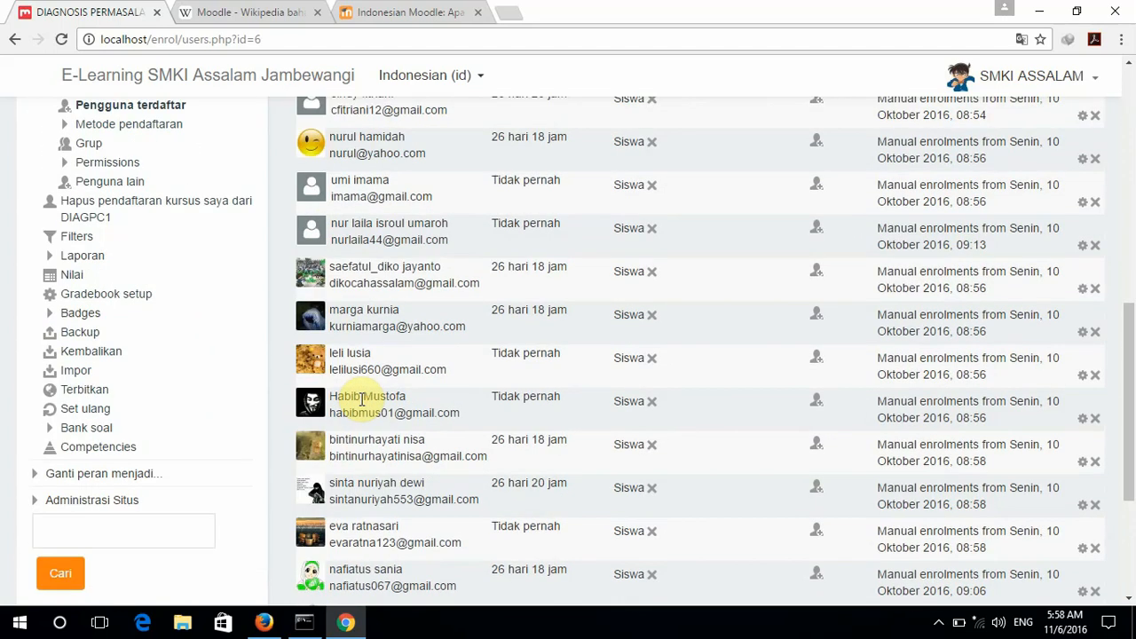
{"action": "scroll", "coordinate": [364, 402], "scroll_direction": "down", "scroll_amount": 3}
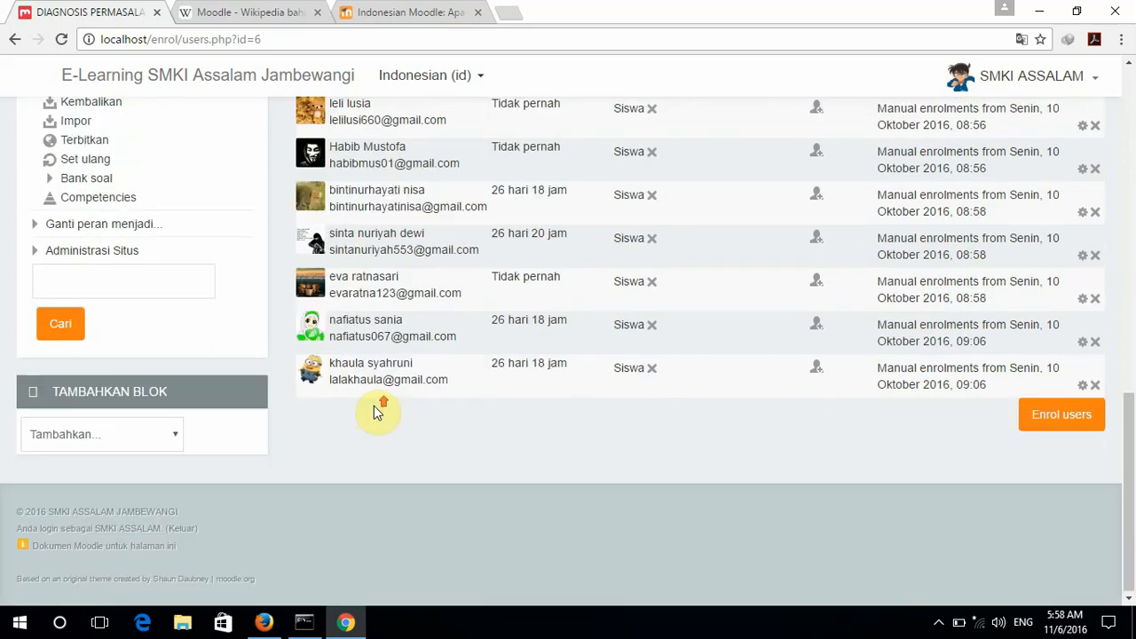
{"action": "scroll", "coordinate": [377, 409], "scroll_direction": "up", "scroll_amount": 6}
{"action": "scroll", "coordinate": [376, 406], "scroll_direction": "up", "scroll_amount": 4}
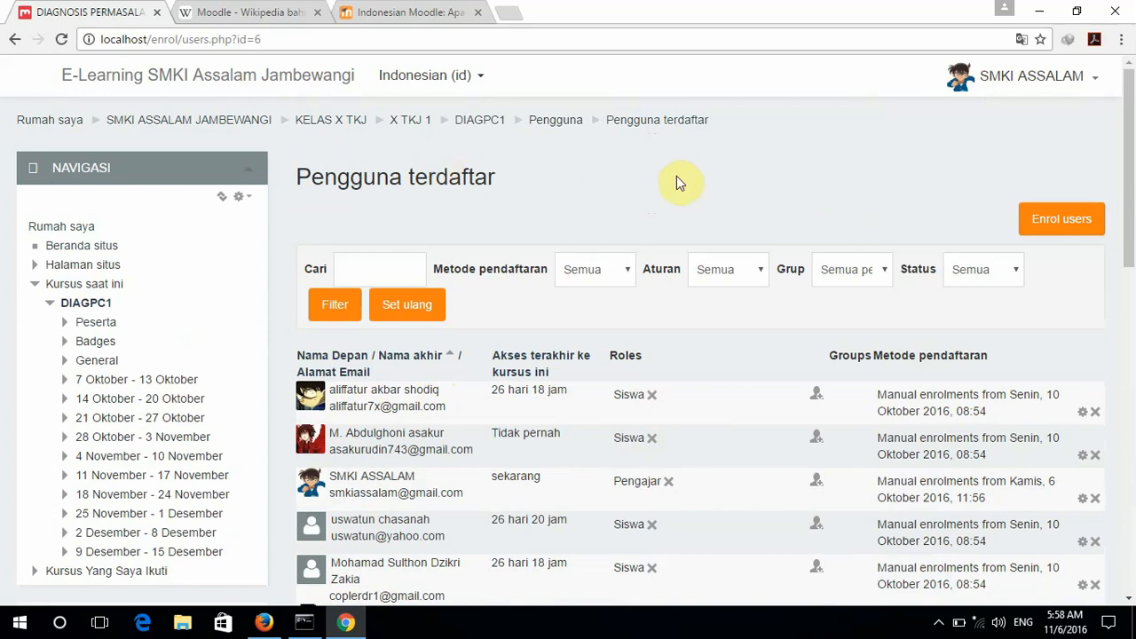
{"action": "scroll", "coordinate": [707, 235], "scroll_direction": "down", "scroll_amount": 4}
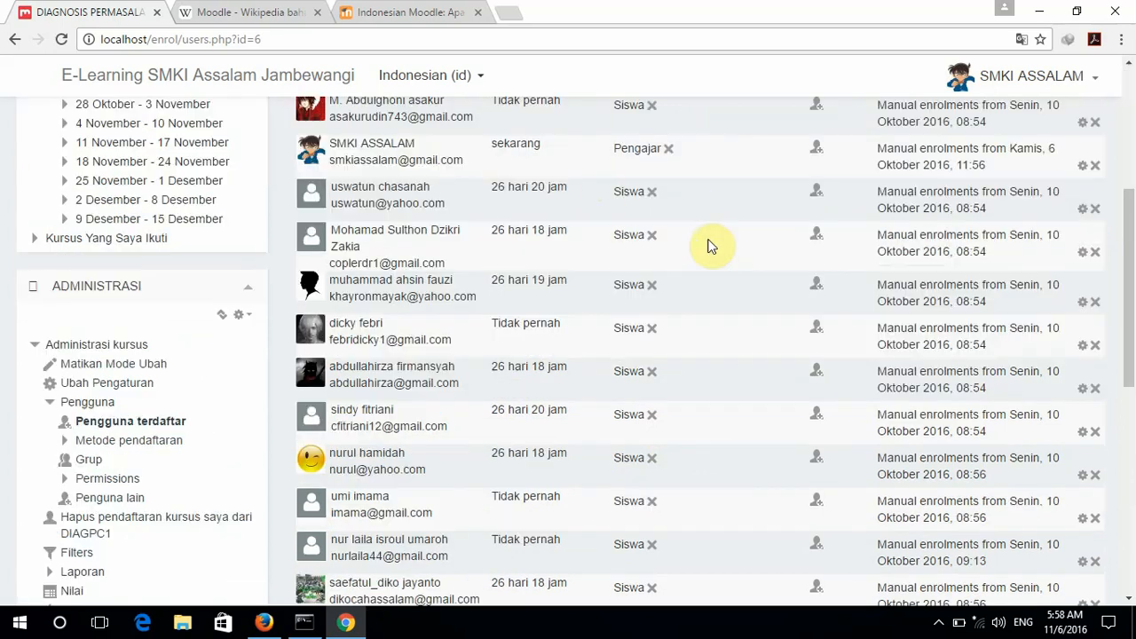
{"action": "scroll", "coordinate": [711, 246], "scroll_direction": "up", "scroll_amount": 4}
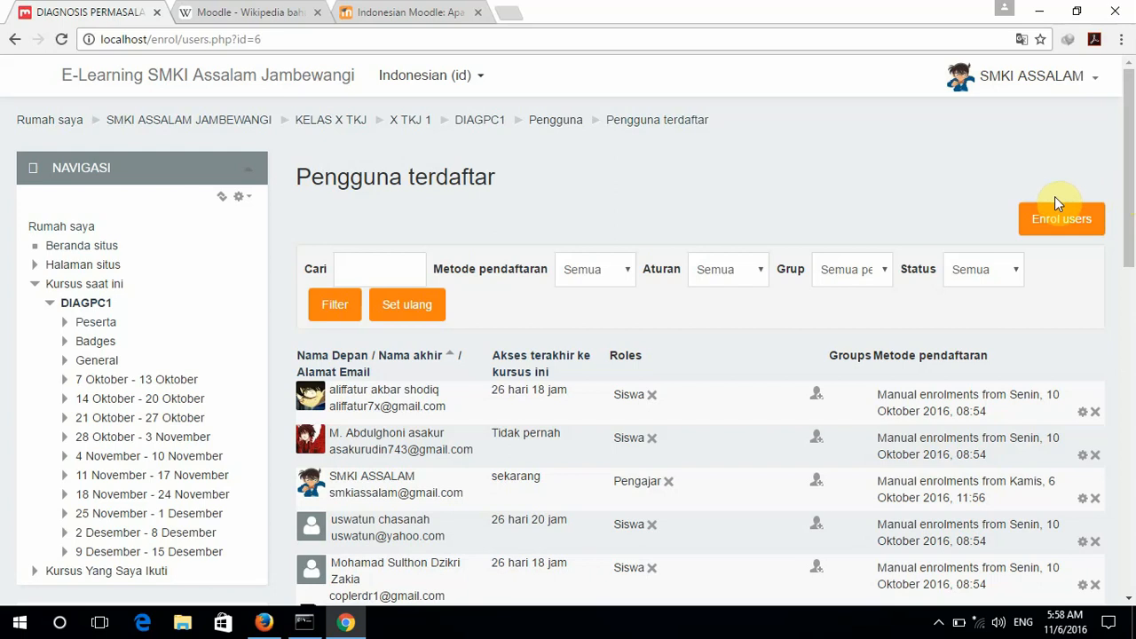
Search for the new user, enrol them in DIAGPC1 as Pengajar, then click Selesai mendaftarkan pengguna.
{"action": "left_click", "coordinate": [1062, 224]}
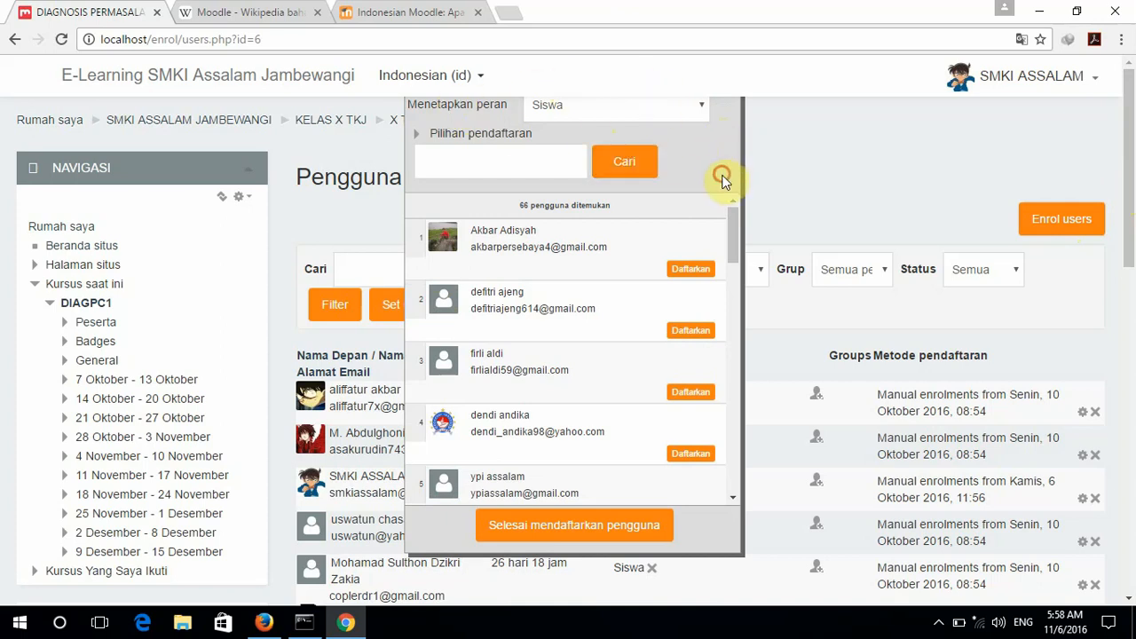
{"action": "left_click", "coordinate": [703, 116]}
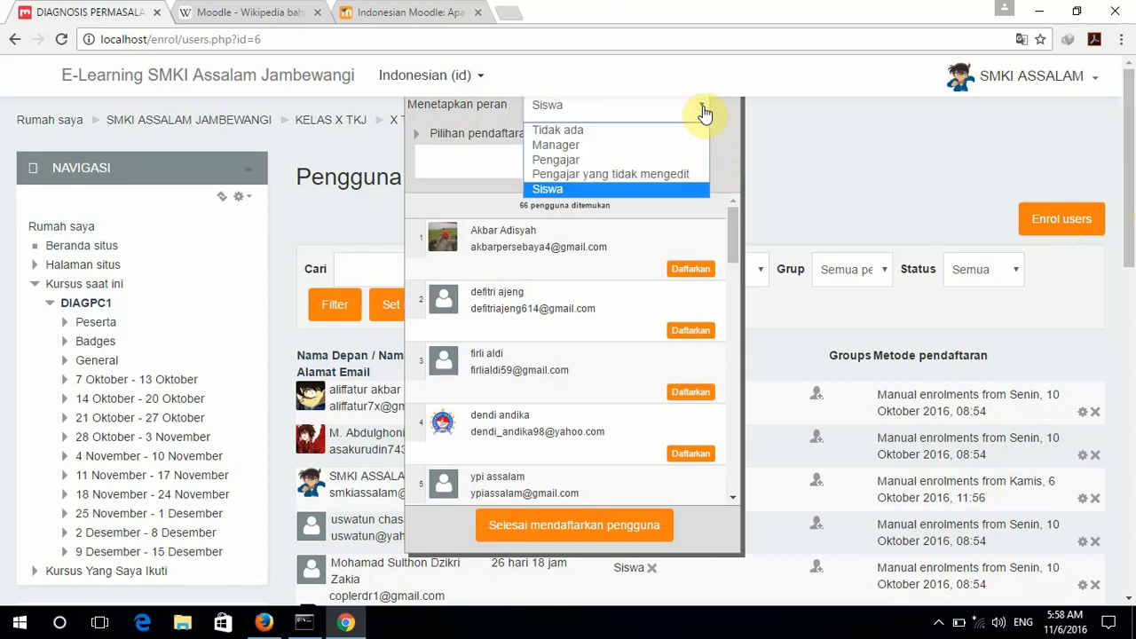
{"action": "left_click", "coordinate": [605, 160]}
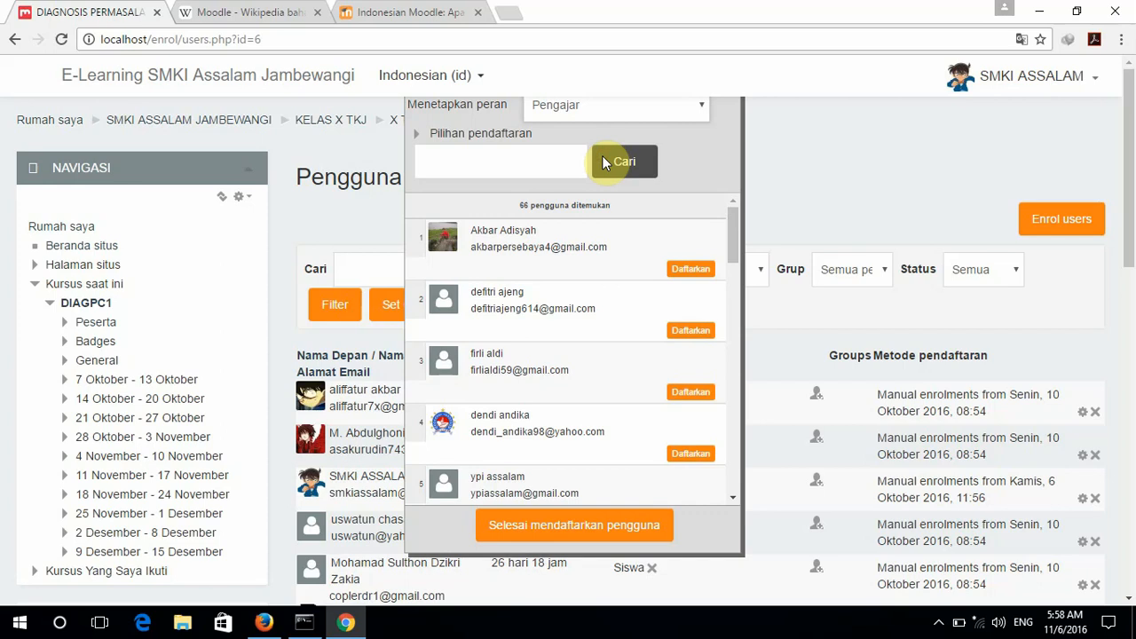
{"action": "left_click", "coordinate": [525, 161]}
{"action": "type", "text": "arif"}
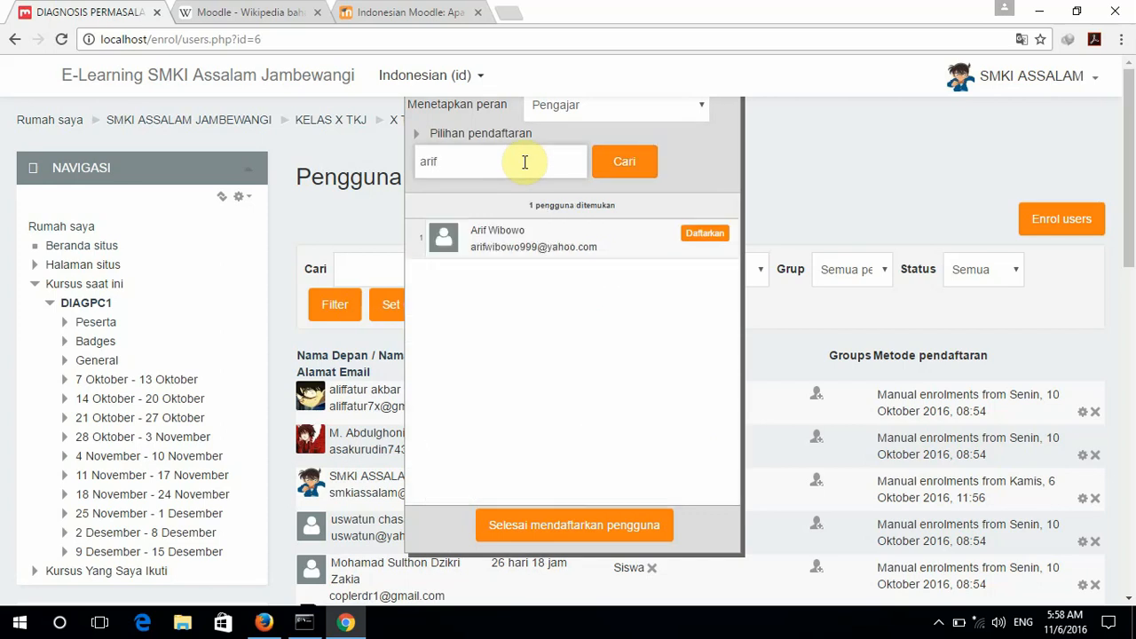
{"action": "left_click", "coordinate": [706, 234]}
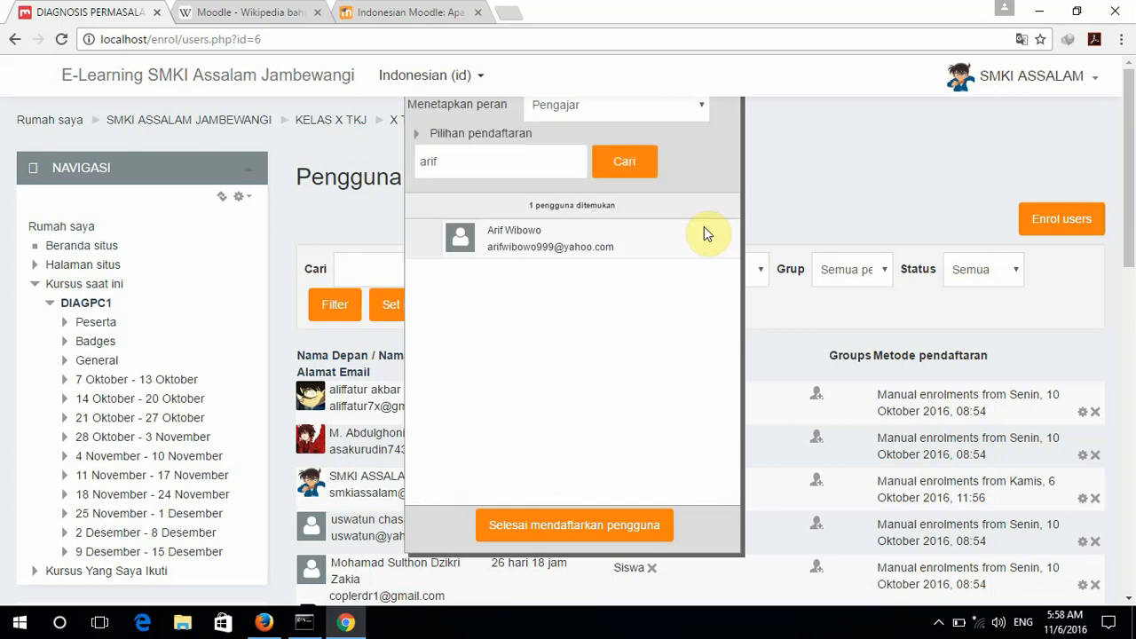
{"action": "left_click", "coordinate": [568, 524]}
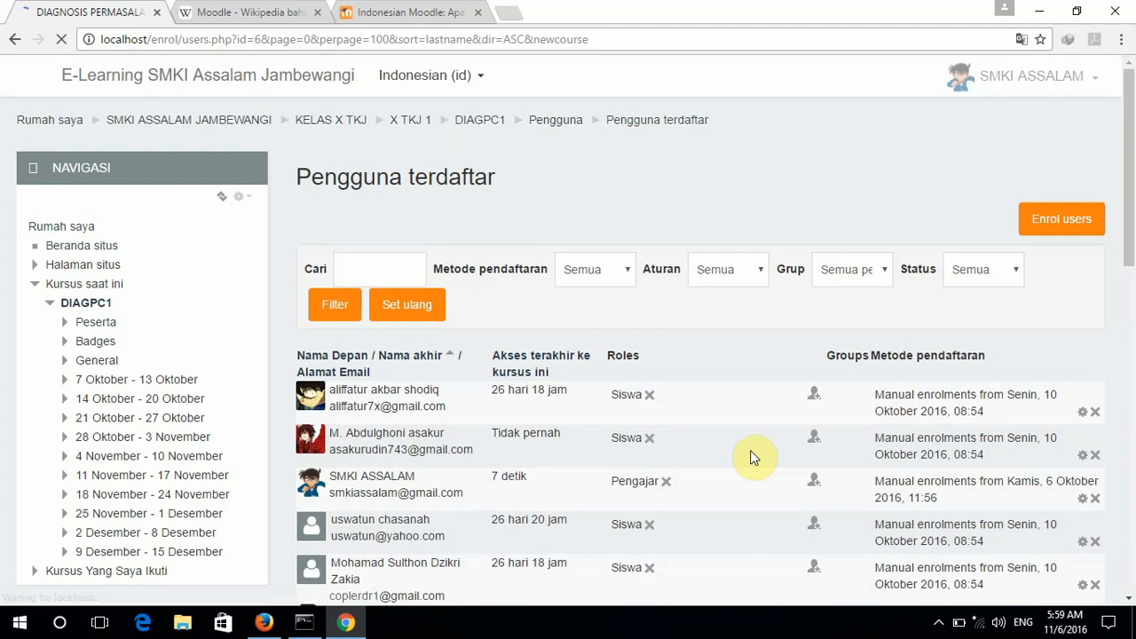
Review the Pengguna terdaftar list in Chrome, then switch to Firefox showing the second account's dashboard.
{"action": "scroll", "coordinate": [750, 453], "scroll_direction": "down", "scroll_amount": 1}
{"action": "scroll", "coordinate": [750, 456], "scroll_direction": "down", "scroll_amount": 2}
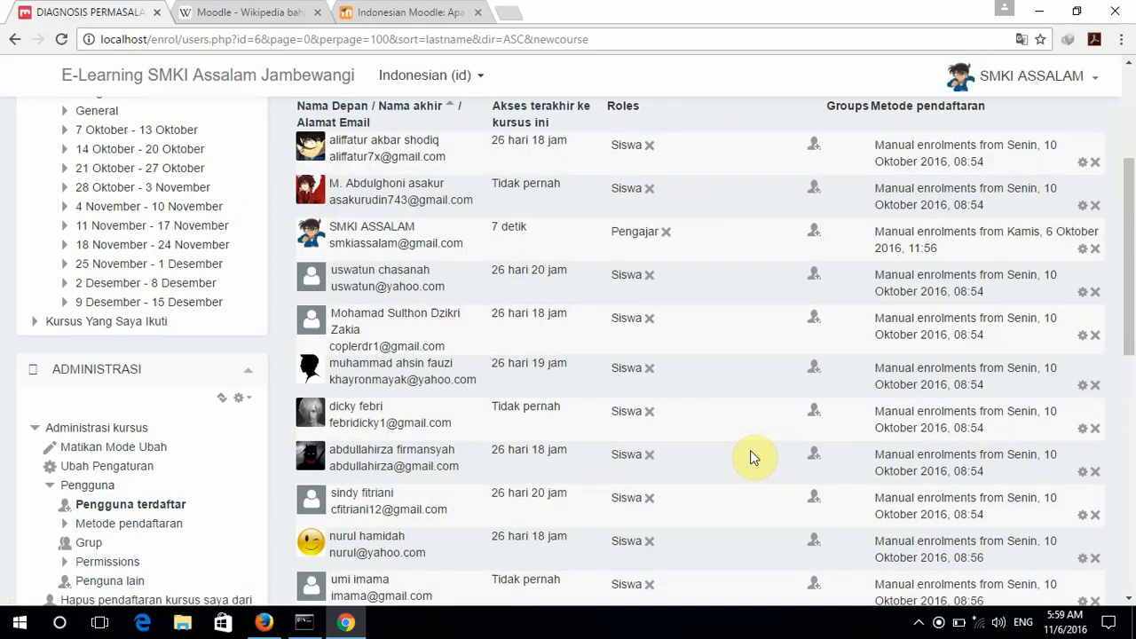
{"action": "scroll", "coordinate": [751, 456], "scroll_direction": "down", "scroll_amount": 4}
{"action": "scroll", "coordinate": [750, 456], "scroll_direction": "down", "scroll_amount": 4}
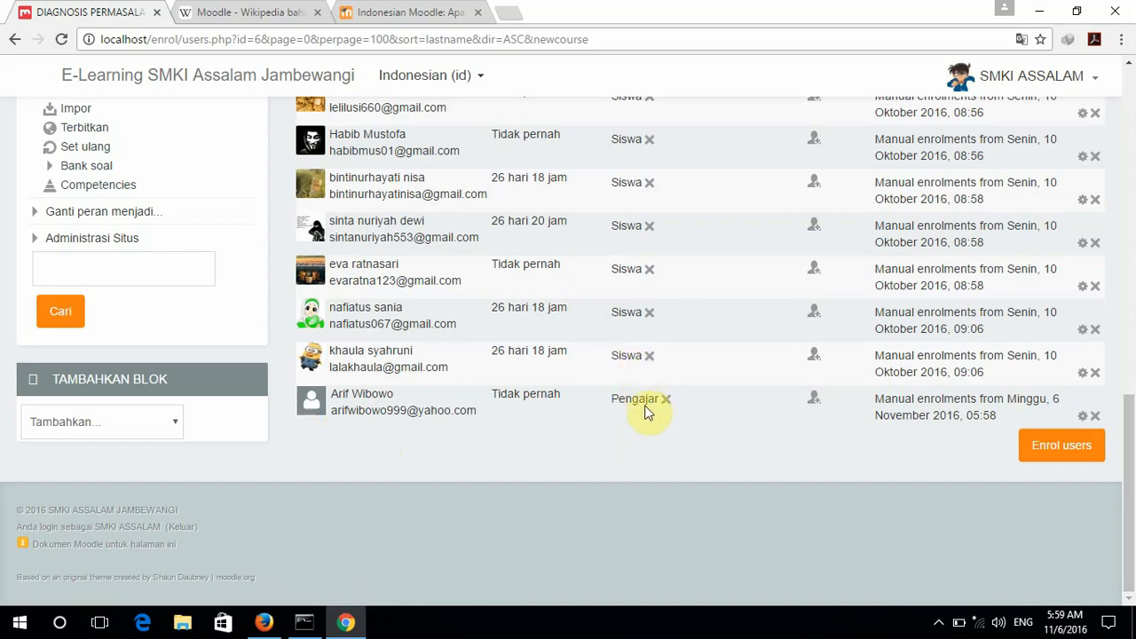
{"action": "scroll", "coordinate": [636, 383], "scroll_direction": "up", "scroll_amount": 4}
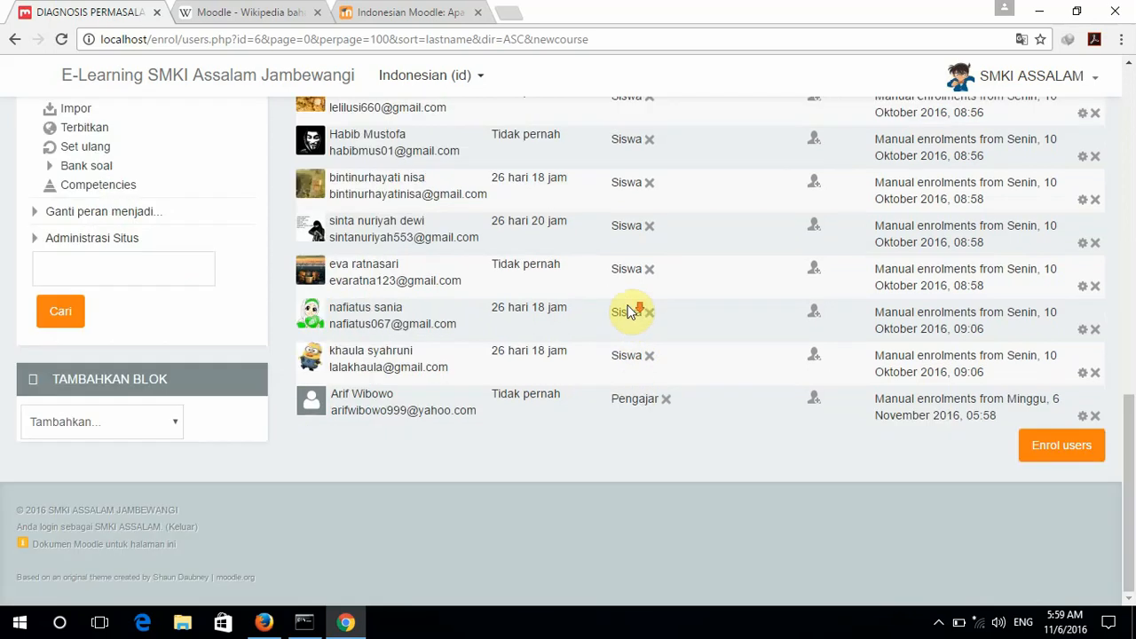
{"action": "scroll", "coordinate": [629, 310], "scroll_direction": "down", "scroll_amount": 5}
{"action": "scroll", "coordinate": [629, 311], "scroll_direction": "up", "scroll_amount": 5}
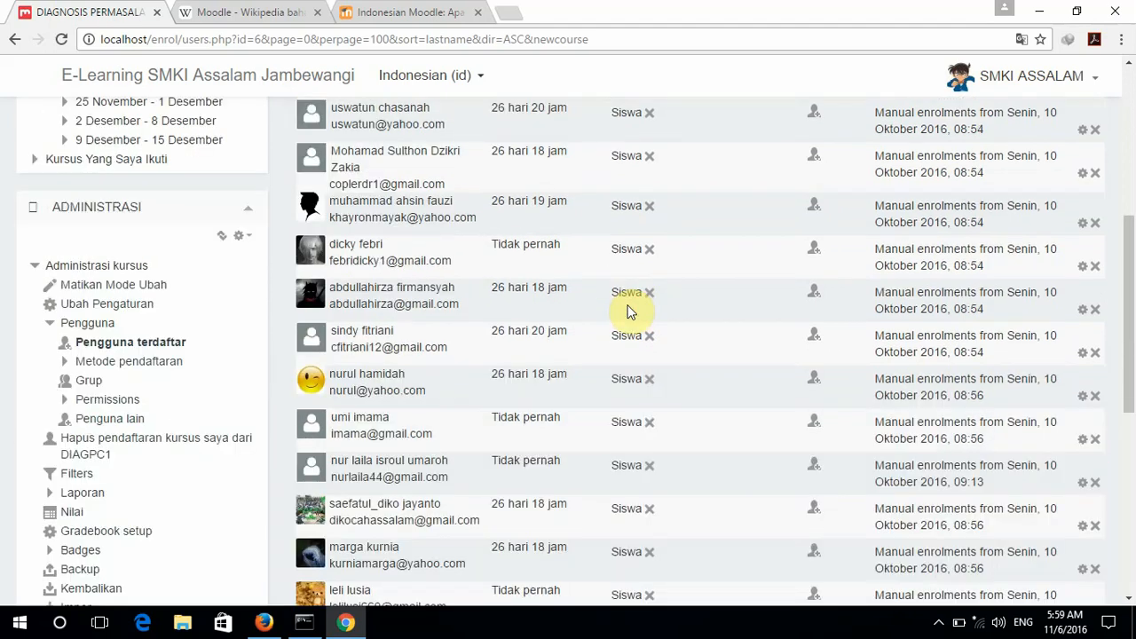
{"action": "scroll", "coordinate": [619, 246], "scroll_direction": "up", "scroll_amount": 5}
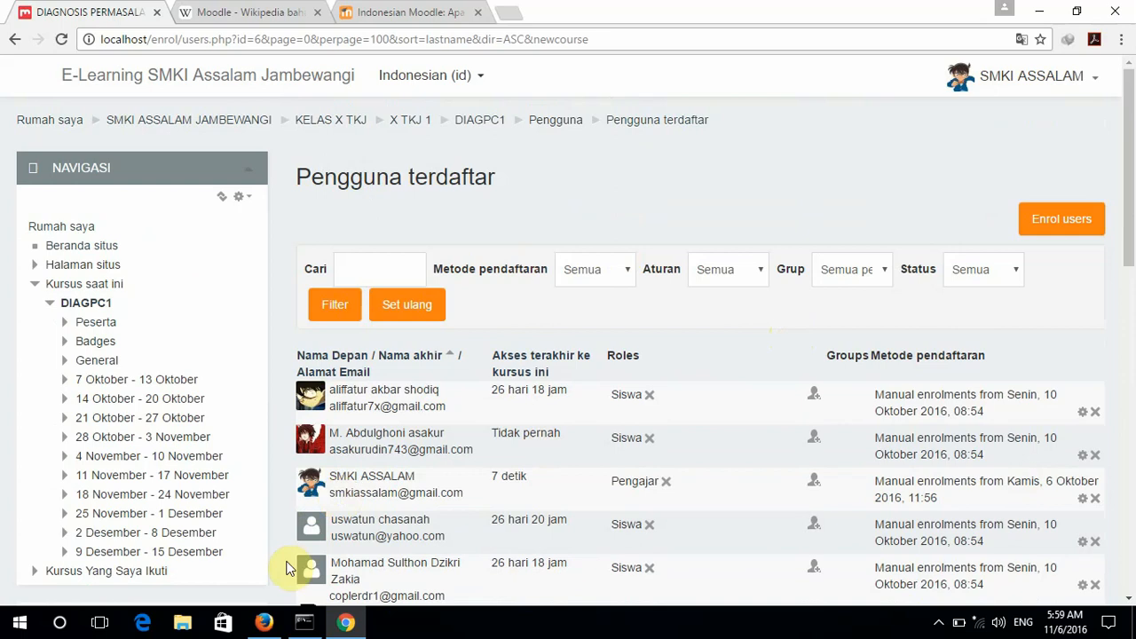
{"action": "left_click", "coordinate": [260, 624]}
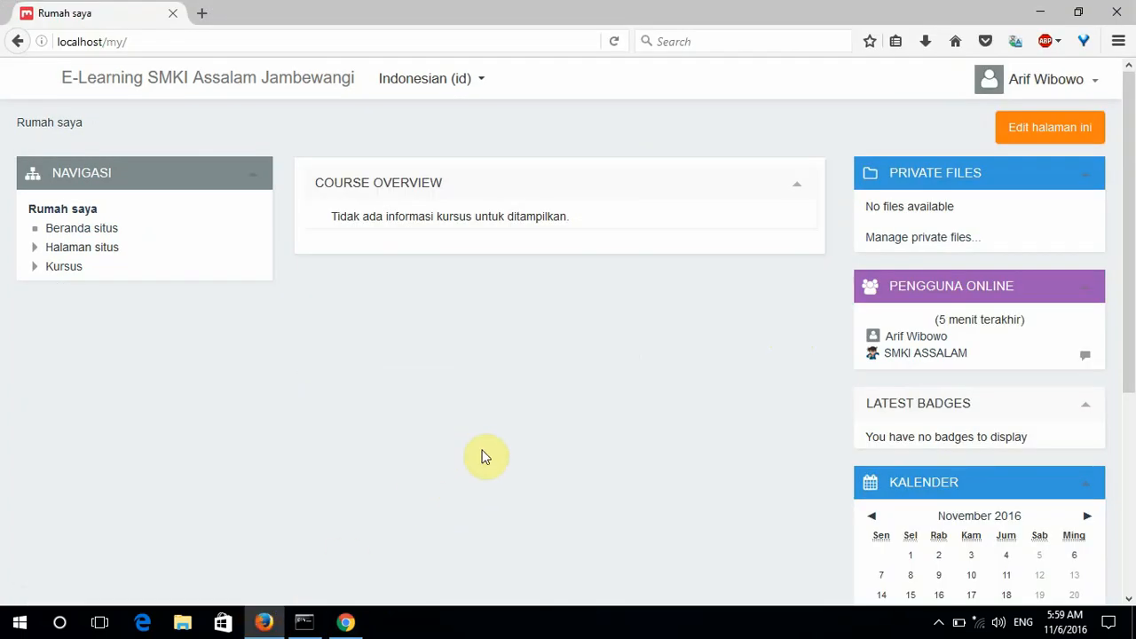
Reload the Rumah saya page so DIAGNOSIS PERMASALAHAN PC (DIAGPC1) appears under Course Overview.
{"action": "left_click", "coordinate": [616, 42]}
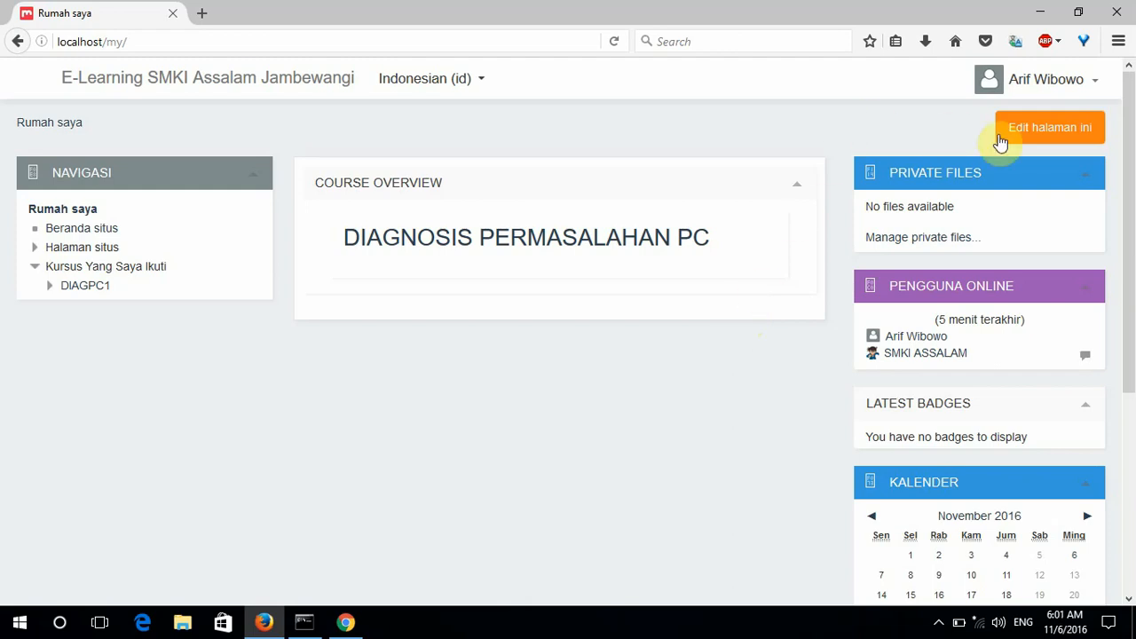
Turn on 'Edit halaman ini' and open DIAGPC1 from Kursus Yang Saya Ikuti in Navigasi.
{"action": "left_click", "coordinate": [1061, 142]}
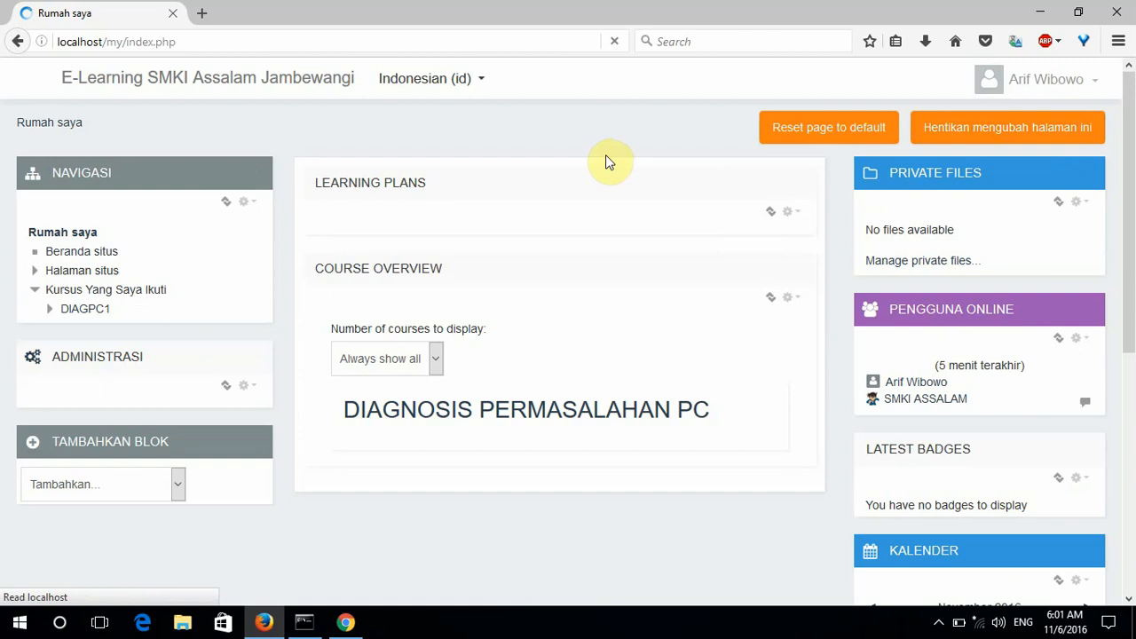
{"action": "scroll", "coordinate": [605, 162], "scroll_direction": "down", "scroll_amount": 2}
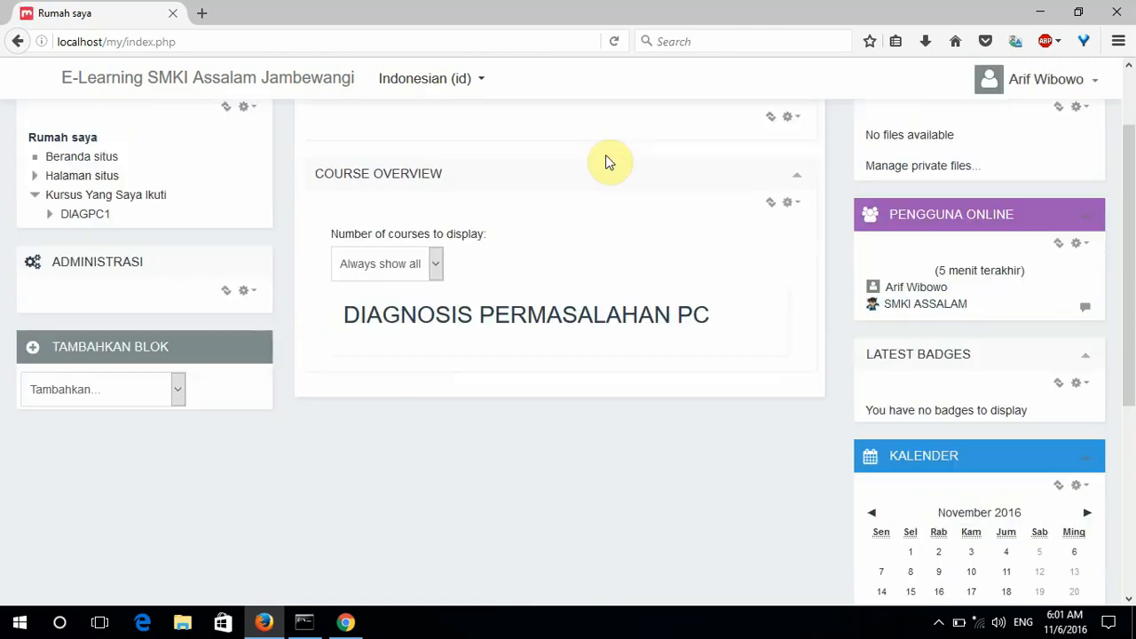
{"action": "scroll", "coordinate": [606, 162], "scroll_direction": "up", "scroll_amount": 1}
{"action": "scroll", "coordinate": [605, 163], "scroll_direction": "up", "scroll_amount": 1}
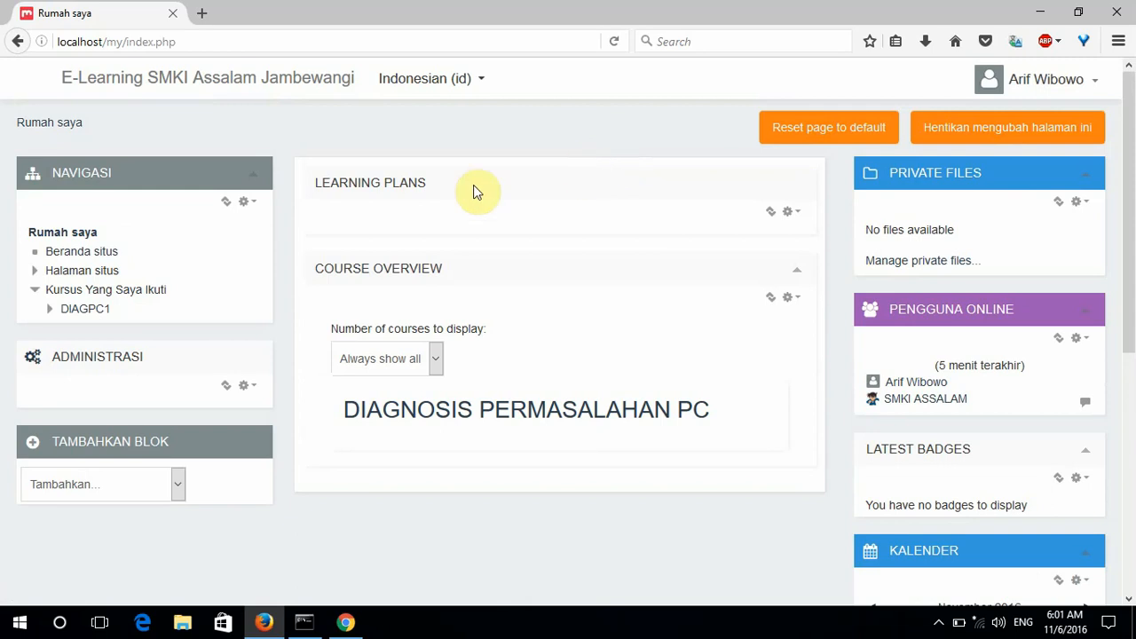
{"action": "left_click", "coordinate": [70, 310]}
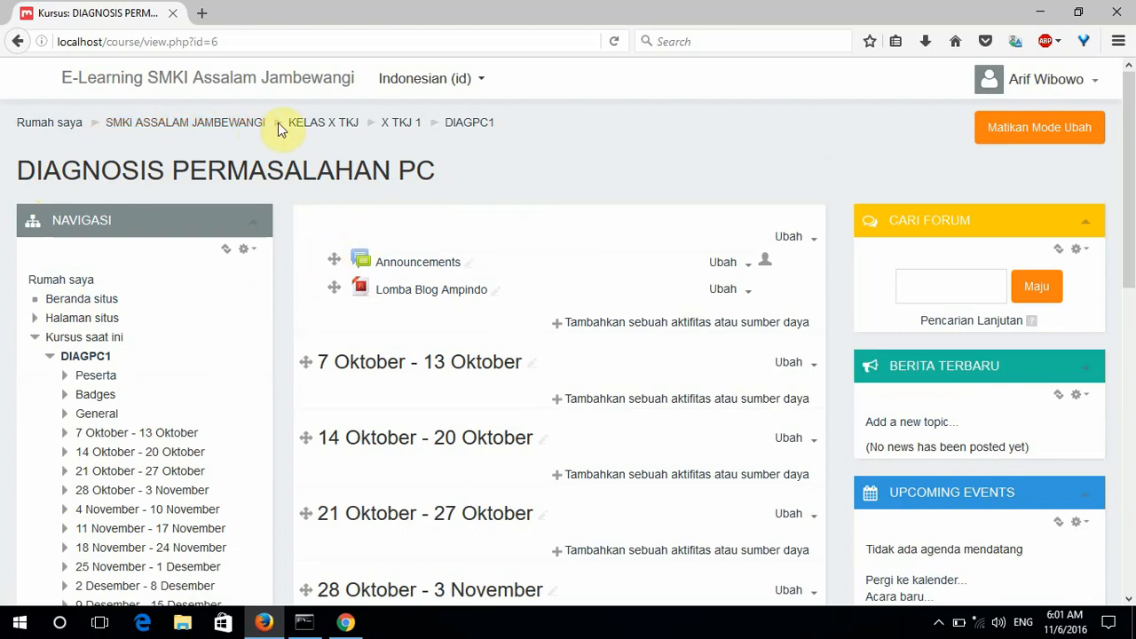
Scroll through DIAGPC1's weekly sections, 7 Oktober to 15 Desember, and the Administrasi block.
{"action": "scroll", "coordinate": [39, 160], "scroll_direction": "down", "scroll_amount": 2}
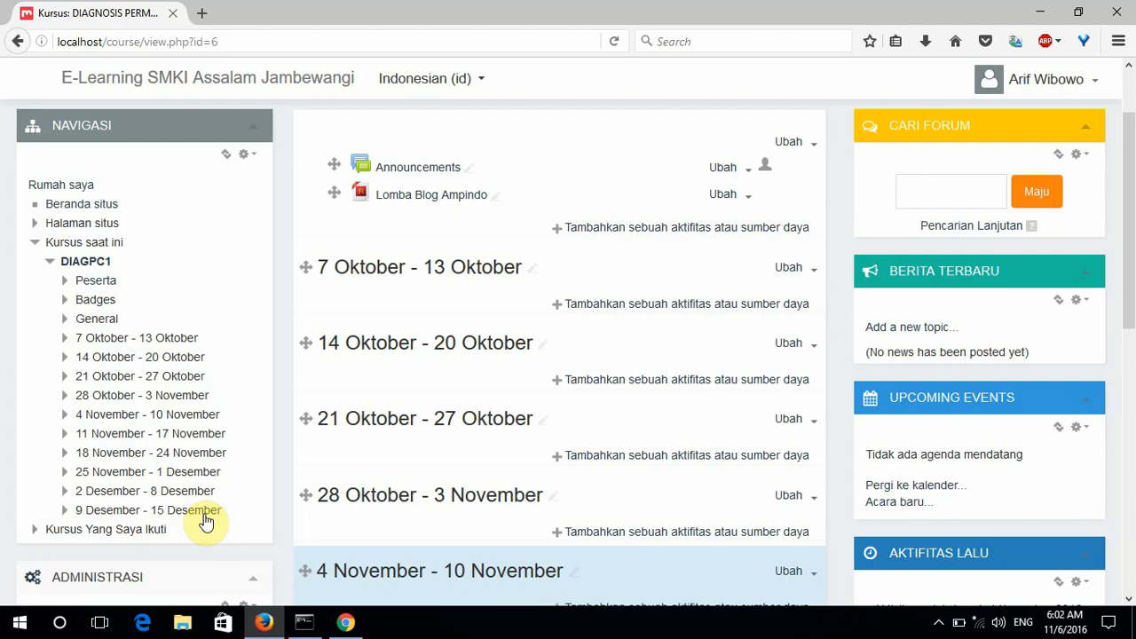
{"action": "scroll", "coordinate": [208, 519], "scroll_direction": "down", "scroll_amount": 2}
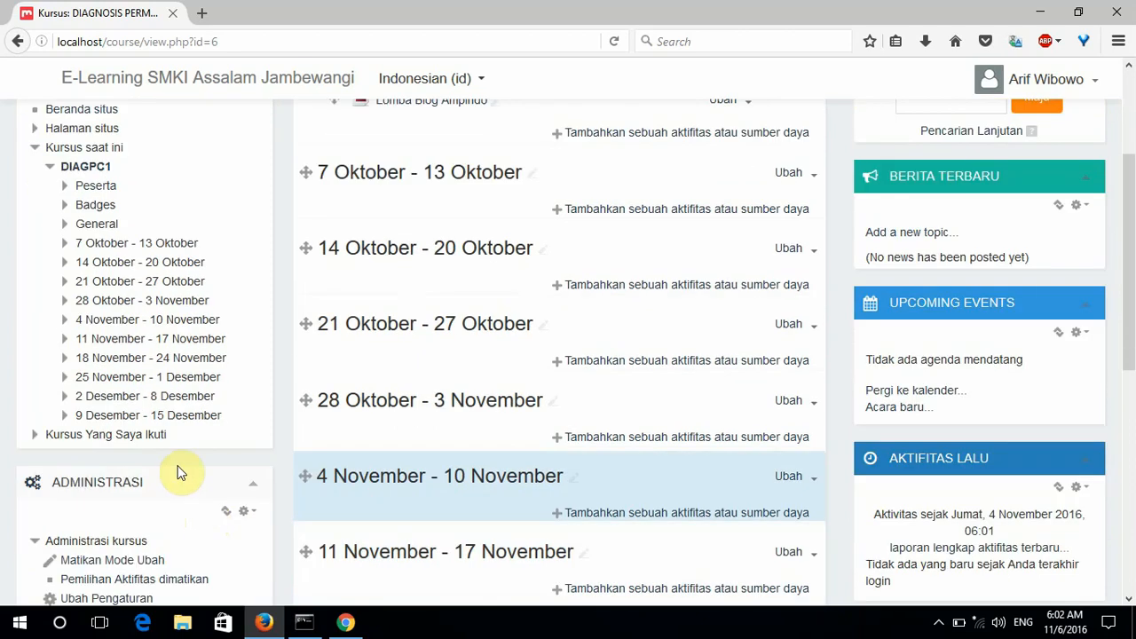
{"action": "scroll", "coordinate": [178, 473], "scroll_direction": "down", "scroll_amount": 4}
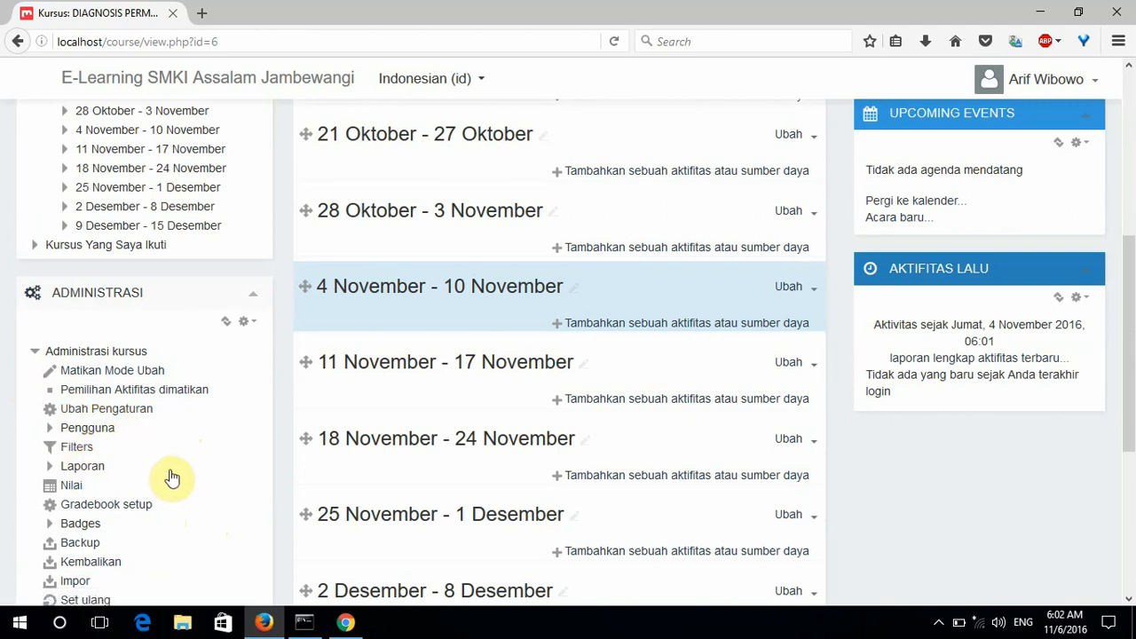
{"action": "scroll", "coordinate": [178, 475], "scroll_direction": "down", "scroll_amount": 2}
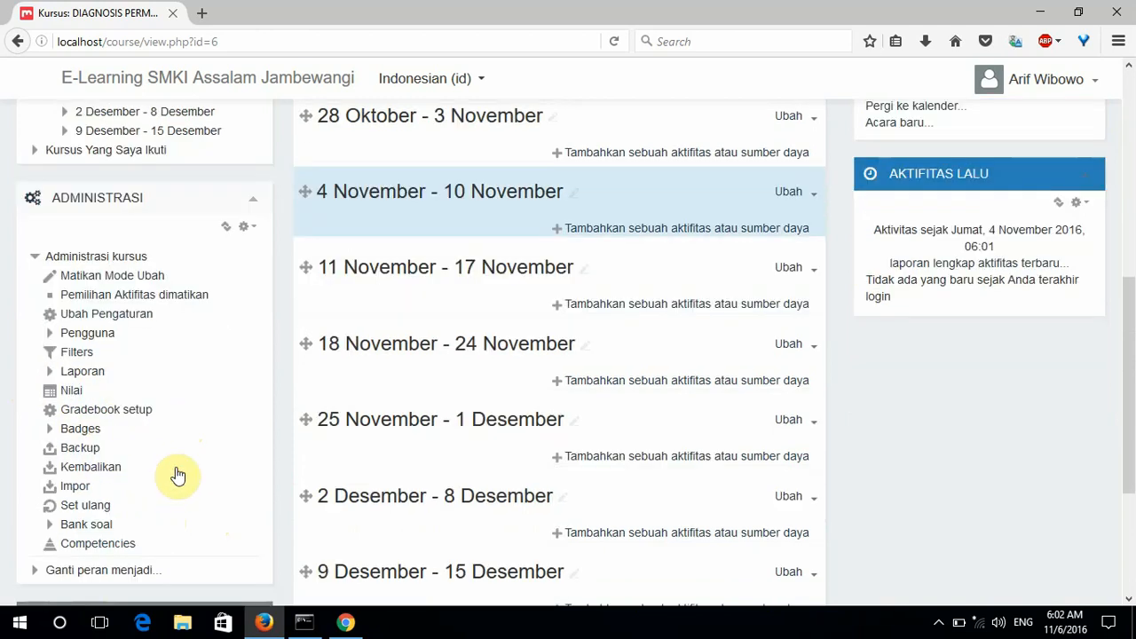
{"action": "scroll", "coordinate": [177, 475], "scroll_direction": "up", "scroll_amount": 10}
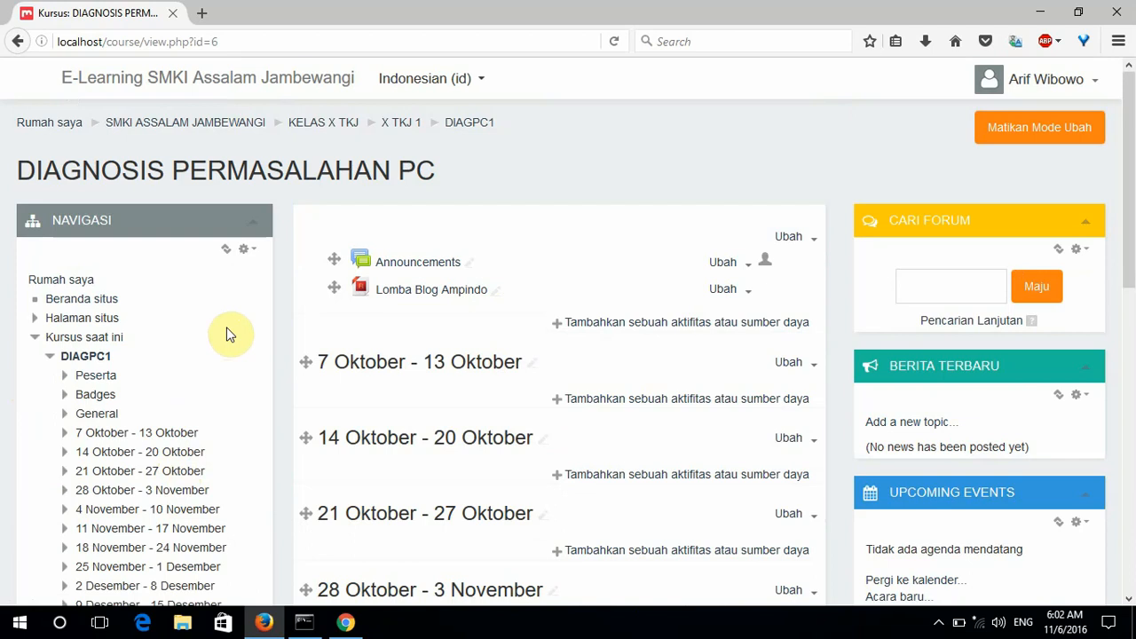
{"action": "scroll", "coordinate": [227, 334], "scroll_direction": "down", "scroll_amount": 6}
{"action": "scroll", "coordinate": [229, 336], "scroll_direction": "down", "scroll_amount": 2}
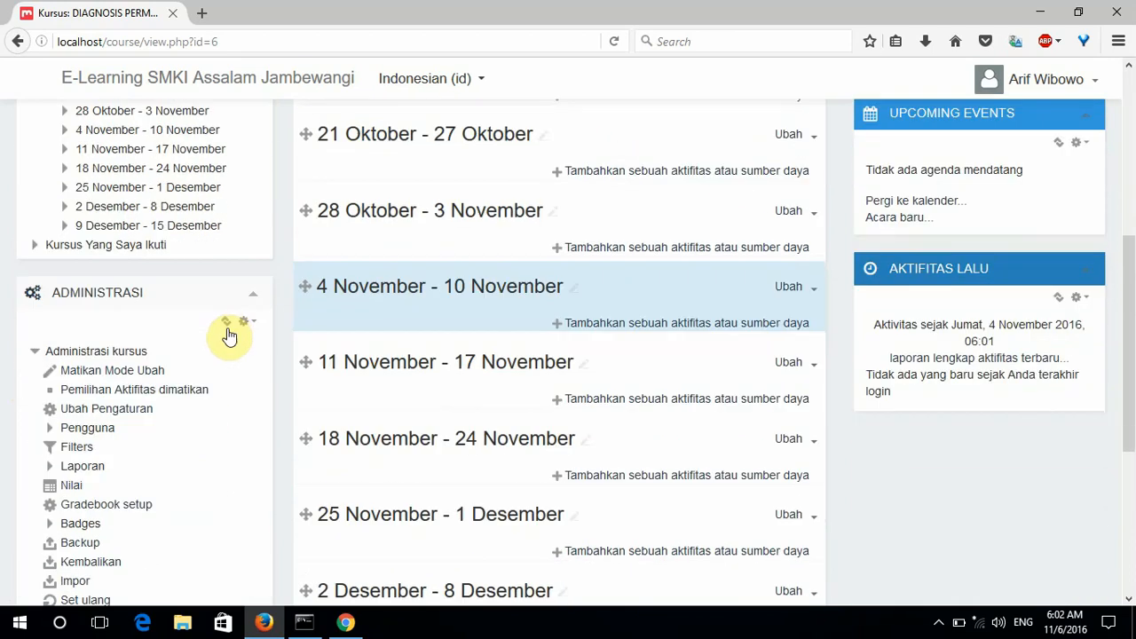
Open Pengguna terdaftar under Administrasi > Pengguna, review the users, and start Enrol users.
{"action": "left_click", "coordinate": [51, 430]}
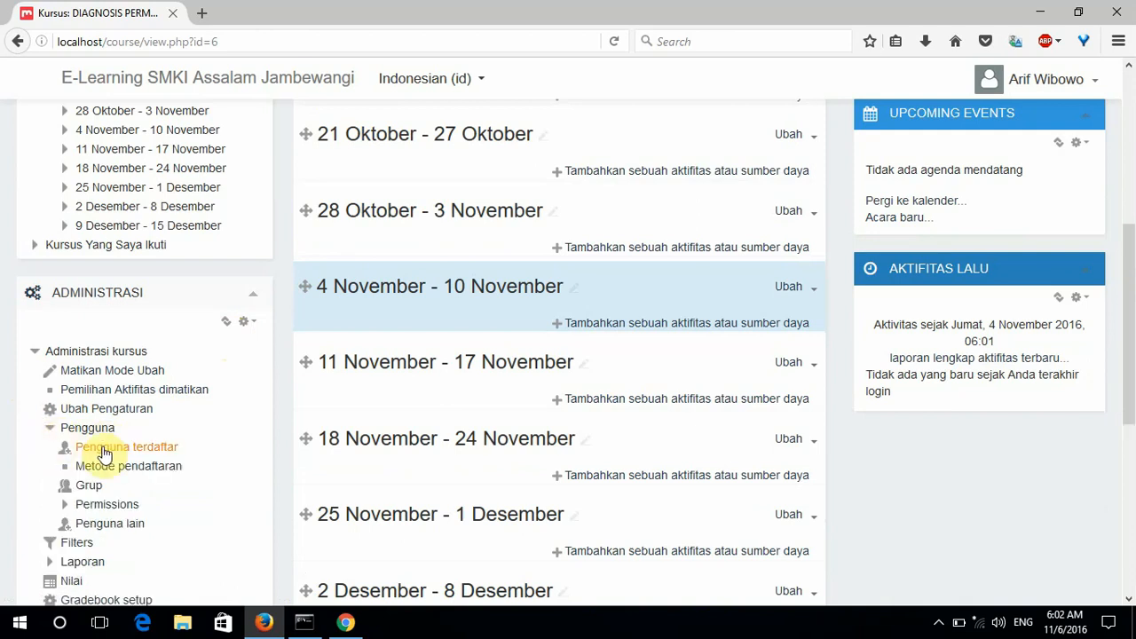
{"action": "left_click", "coordinate": [104, 453]}
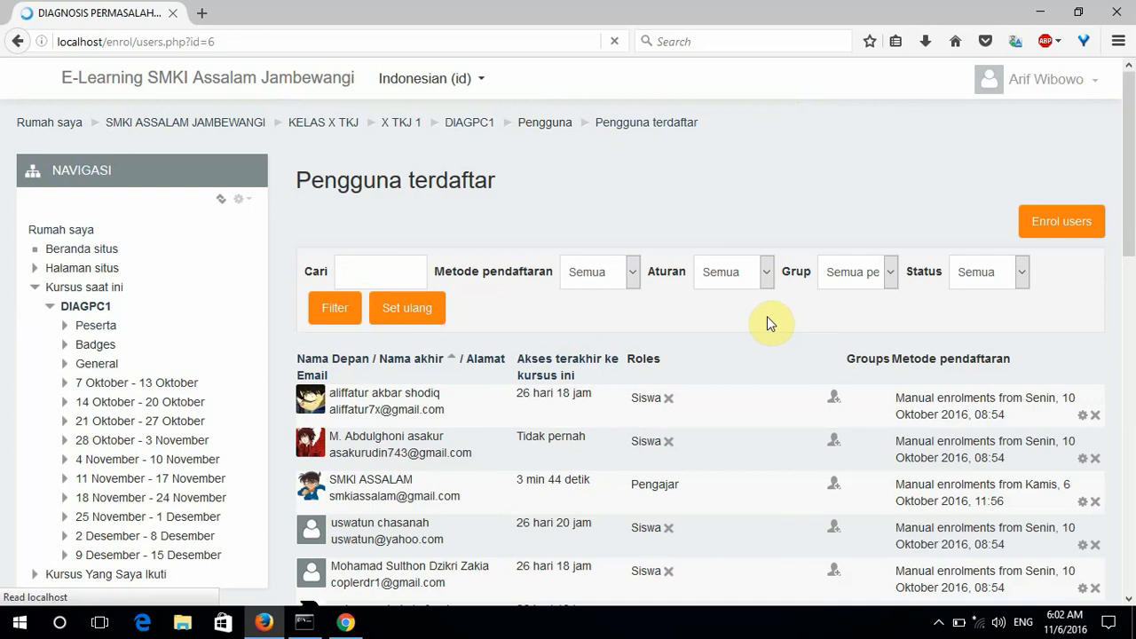
{"action": "scroll", "coordinate": [770, 322], "scroll_direction": "down", "scroll_amount": 5}
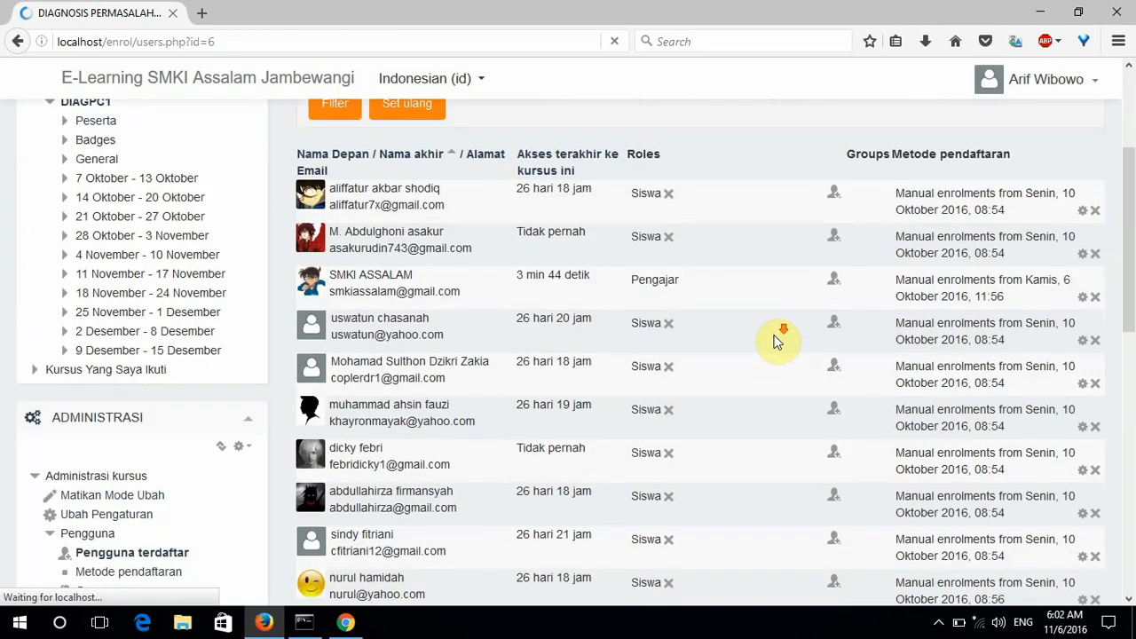
{"action": "scroll", "coordinate": [778, 341], "scroll_direction": "down", "scroll_amount": 5}
{"action": "scroll", "coordinate": [778, 341], "scroll_direction": "down", "scroll_amount": 8}
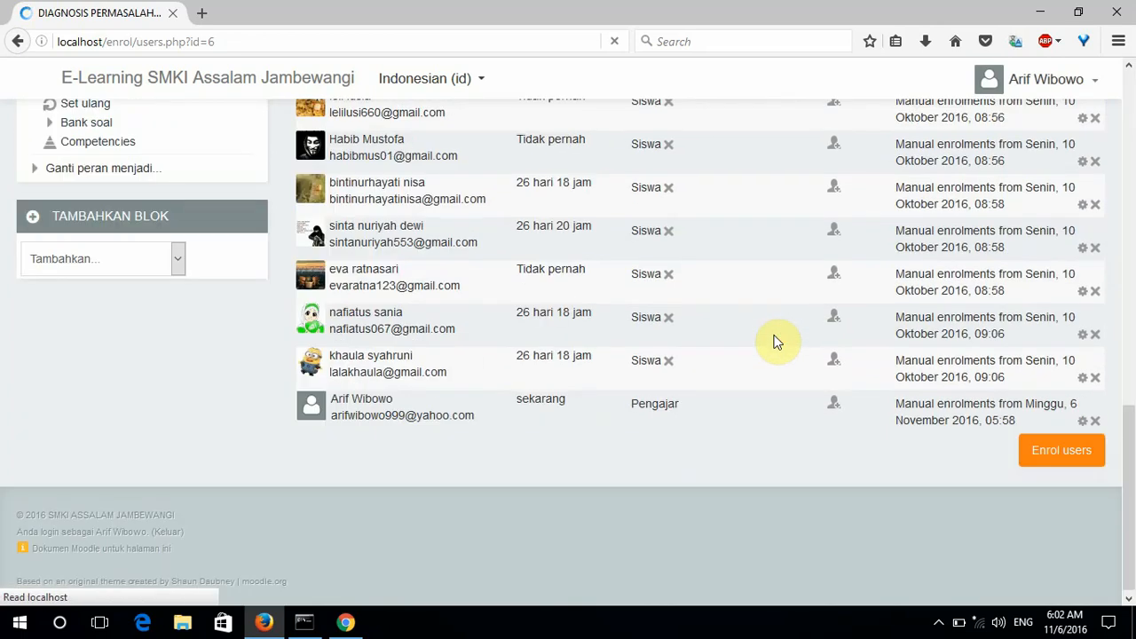
{"action": "scroll", "coordinate": [778, 341], "scroll_direction": "up", "scroll_amount": 10}
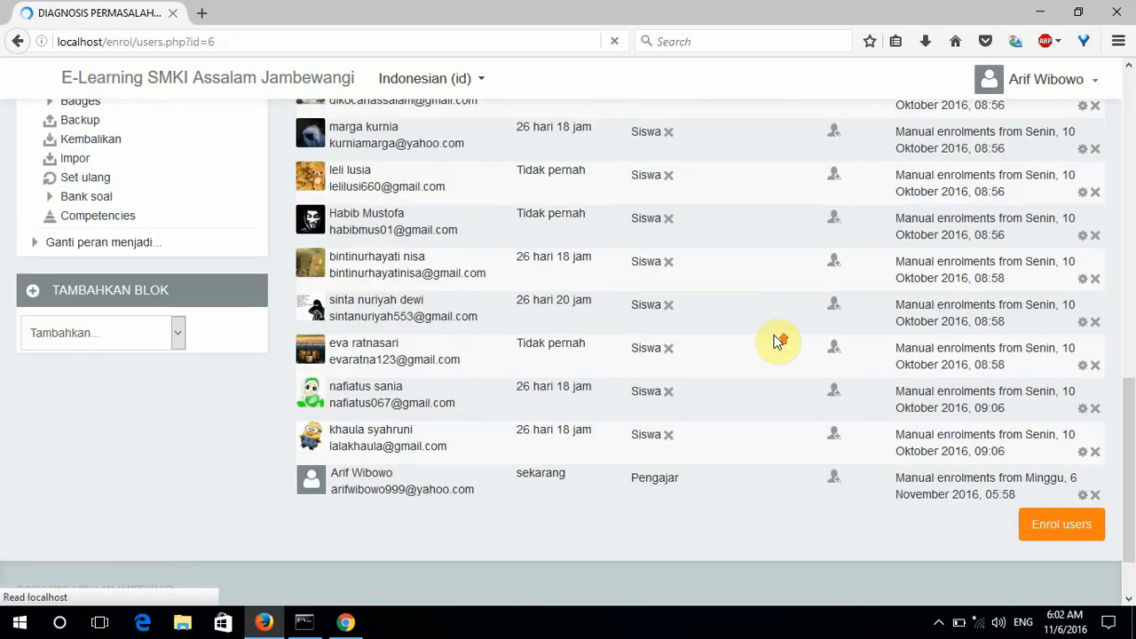
{"action": "scroll", "coordinate": [775, 342], "scroll_direction": "up", "scroll_amount": 8}
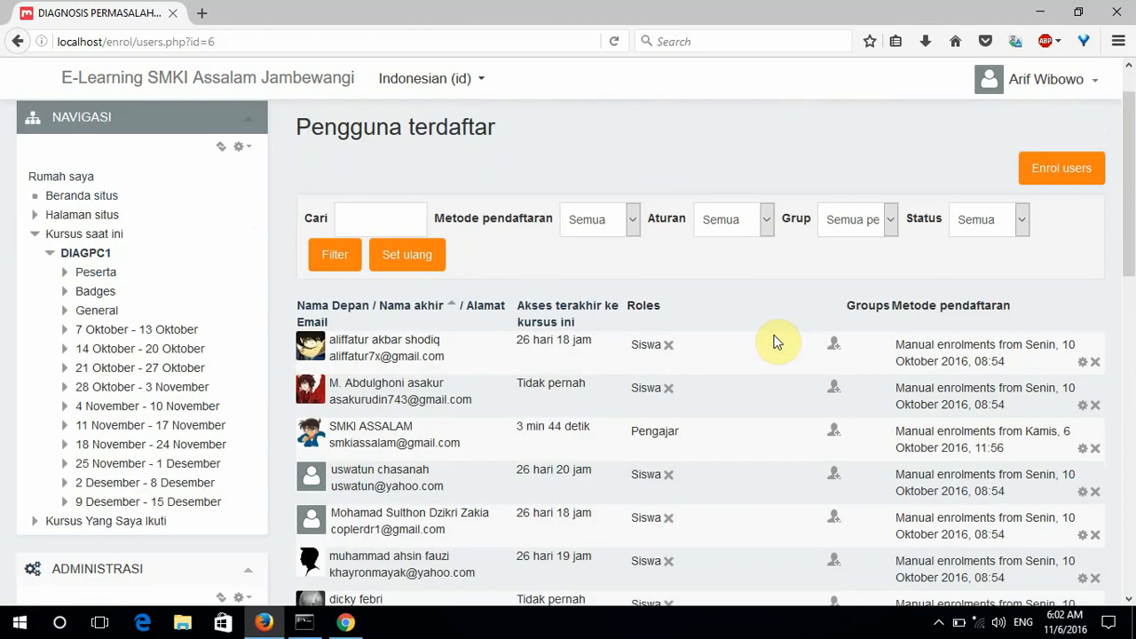
{"action": "scroll", "coordinate": [775, 344], "scroll_direction": "down", "scroll_amount": 6}
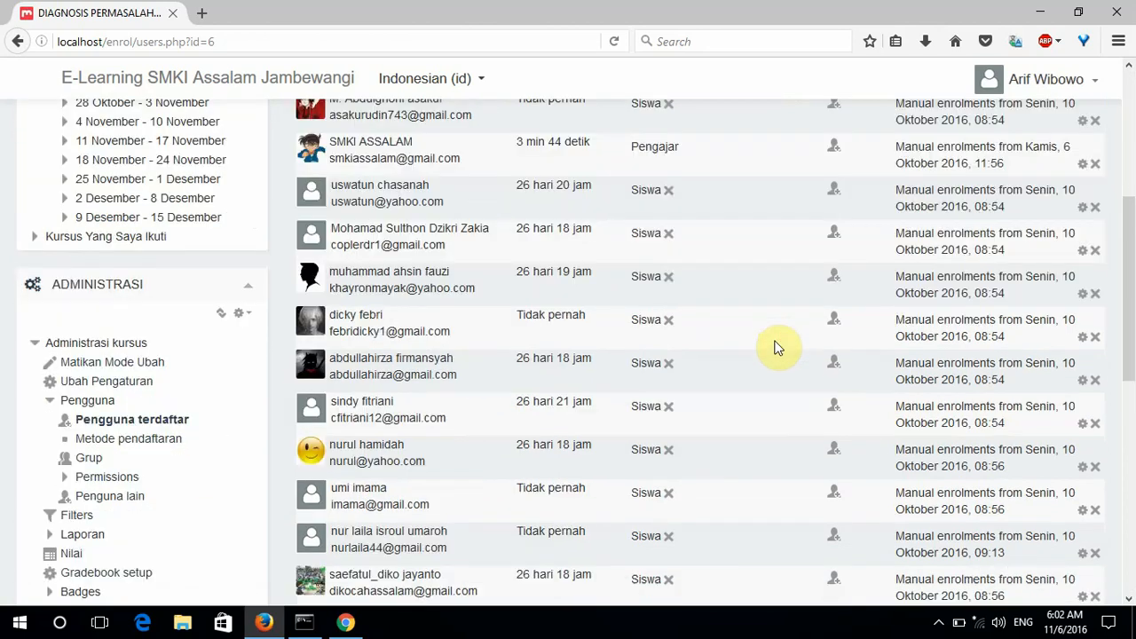
{"action": "scroll", "coordinate": [775, 346], "scroll_direction": "up", "scroll_amount": 8}
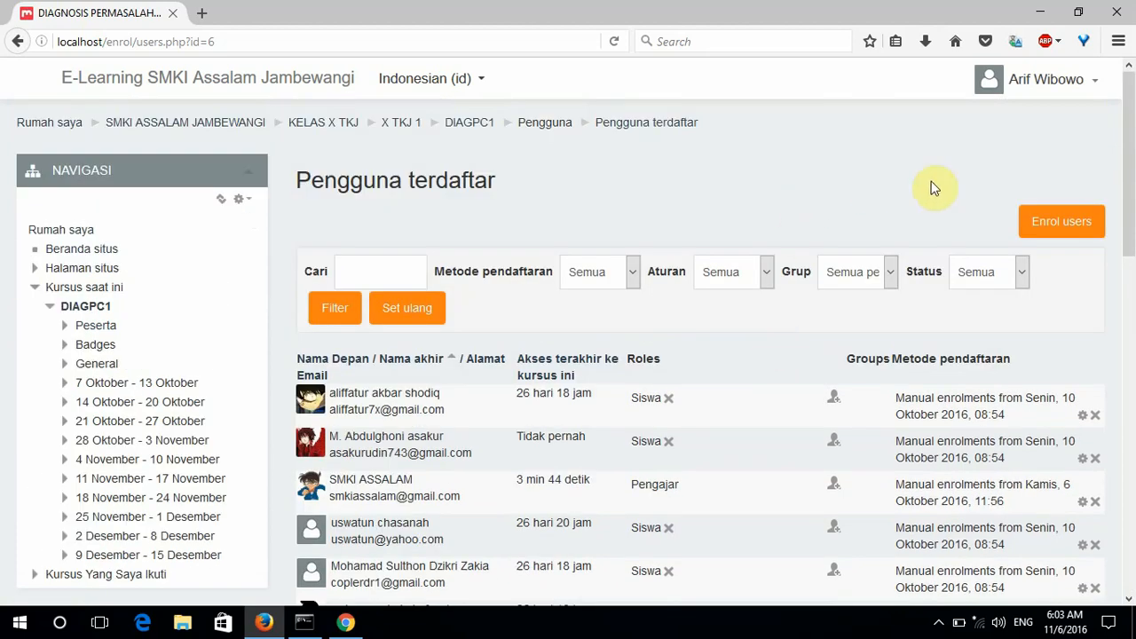
{"action": "left_click", "coordinate": [1059, 227]}
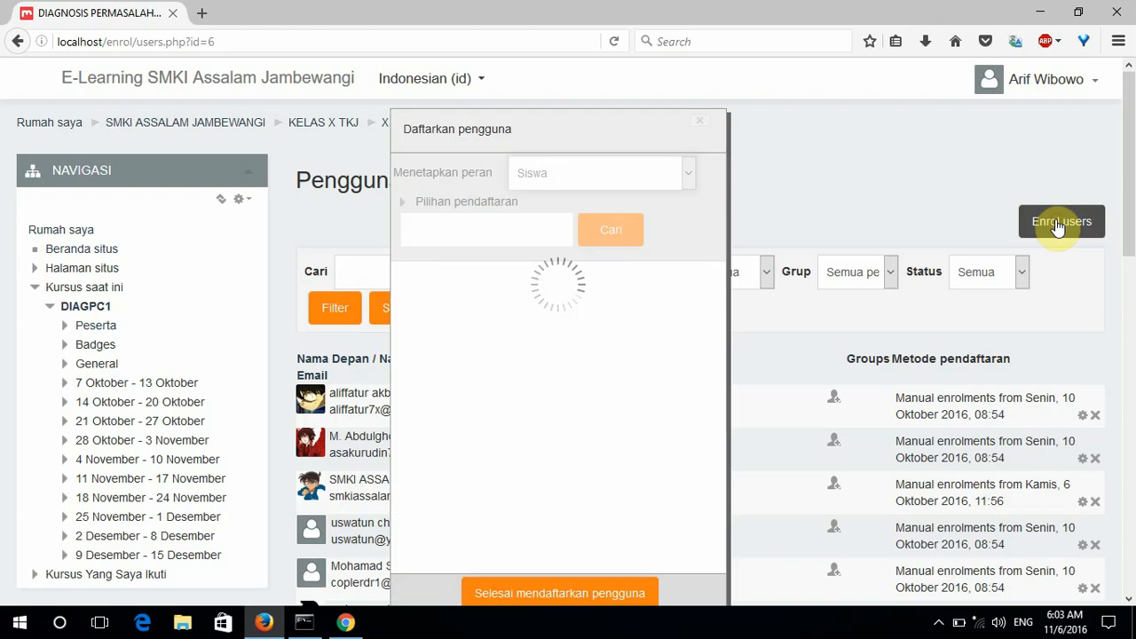
Keep Siswa as the enrolment role and close the dialog with 'Selesai mendaftarkan pengguna'.
{"action": "left_click", "coordinate": [689, 176]}
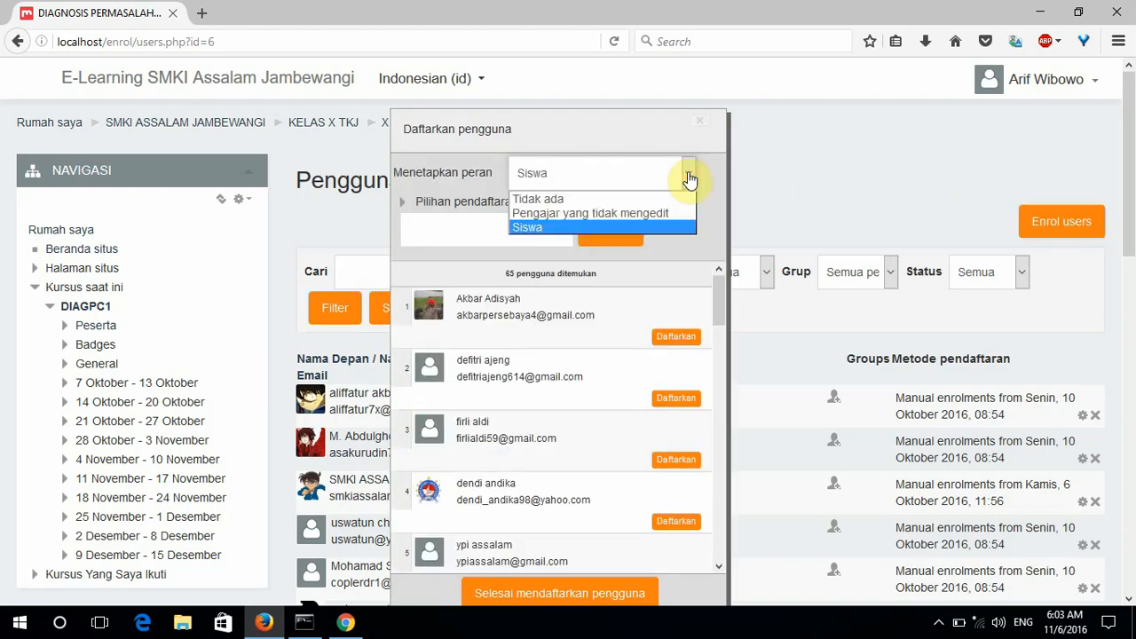
{"action": "left_click", "coordinate": [689, 177]}
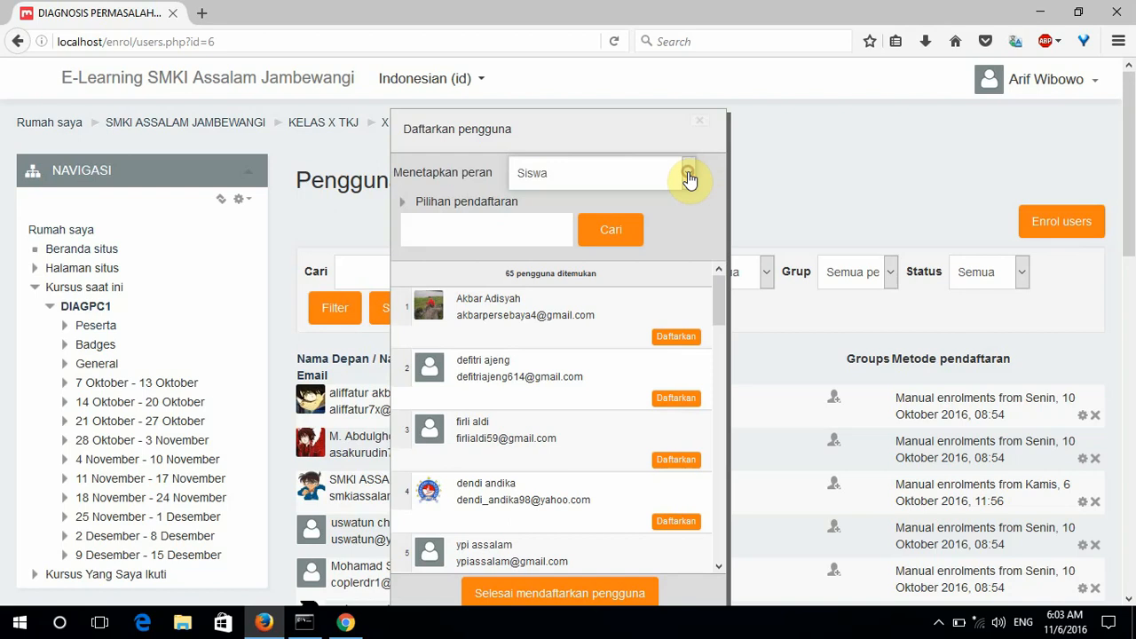
{"action": "left_click", "coordinate": [509, 225]}
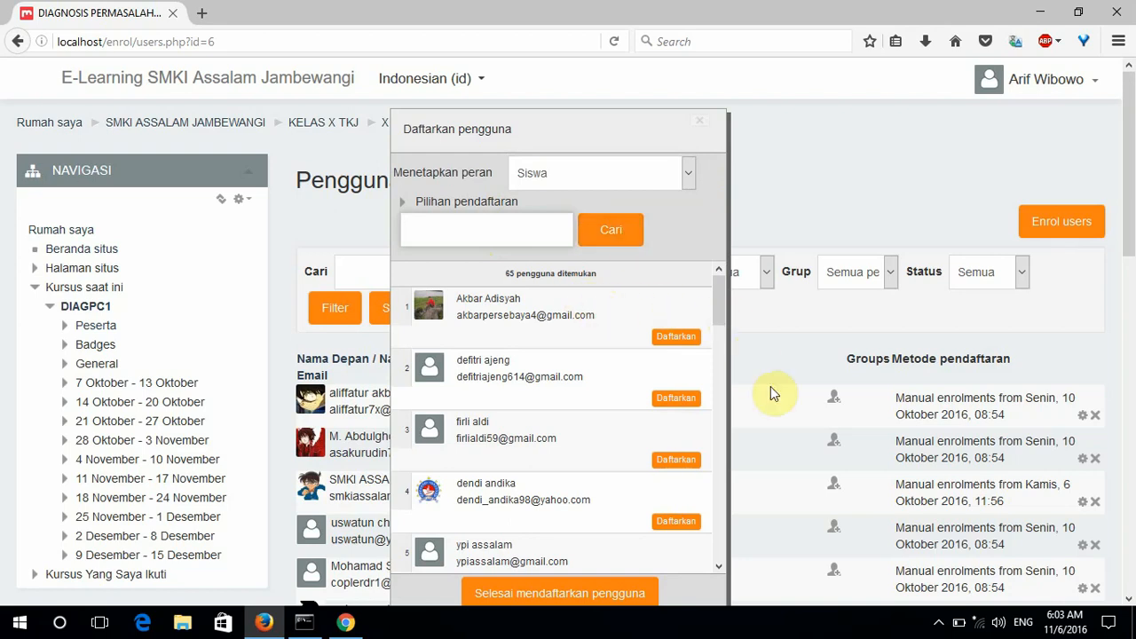
{"action": "left_click", "coordinate": [587, 597]}
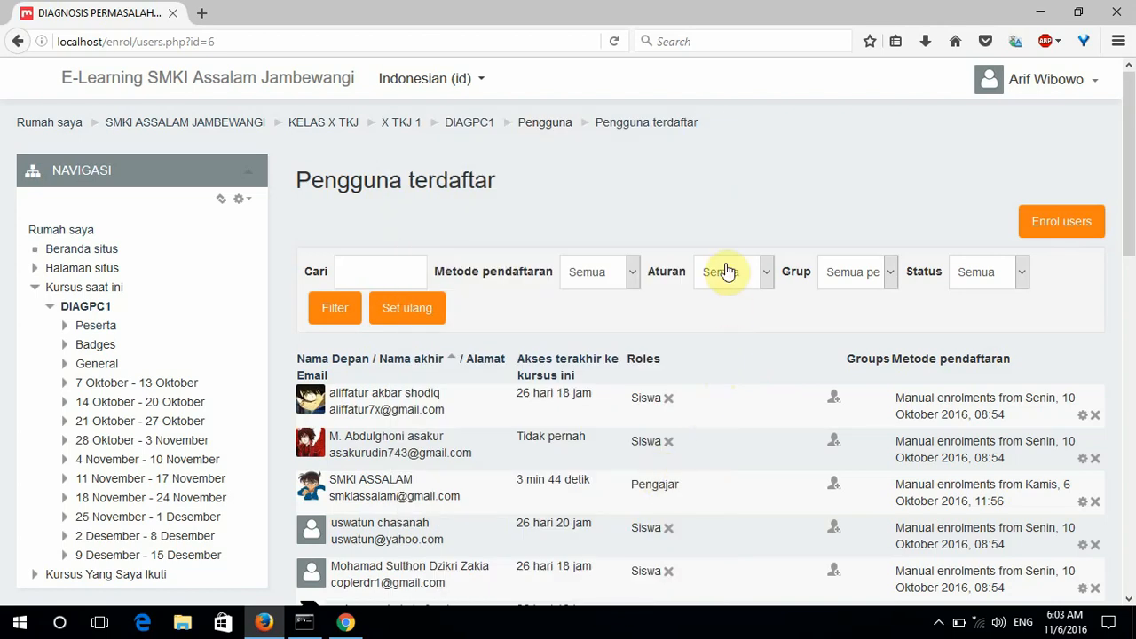
Look over the enrolled users list and go back to the DIAGPC1 course page.
{"action": "scroll", "coordinate": [728, 275], "scroll_direction": "down", "scroll_amount": 10}
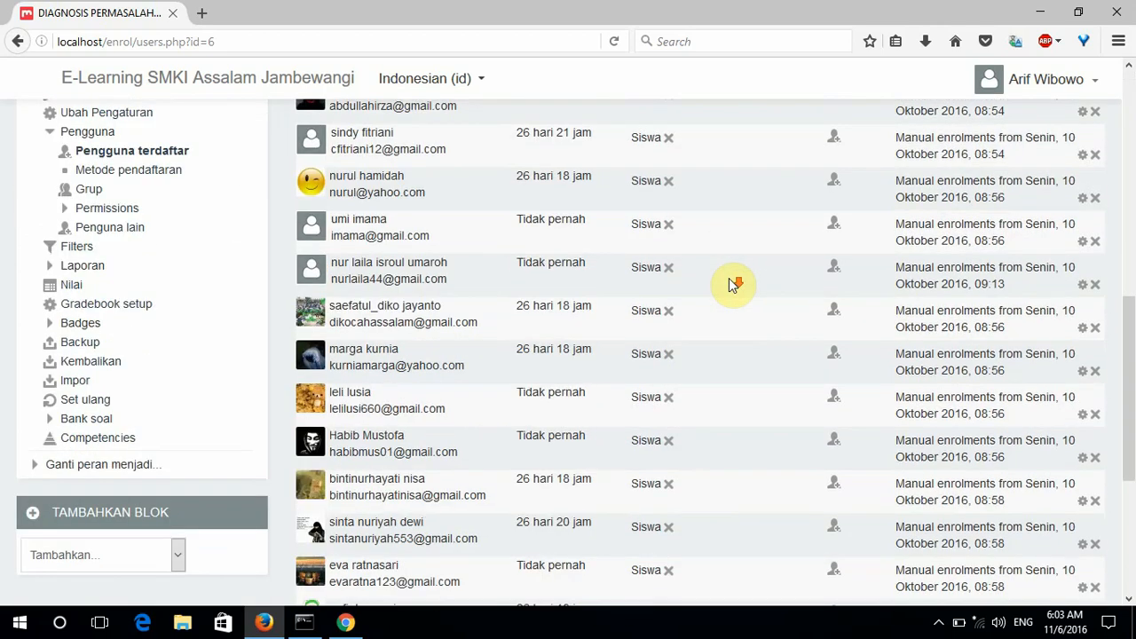
{"action": "scroll", "coordinate": [729, 284], "scroll_direction": "up", "scroll_amount": 5}
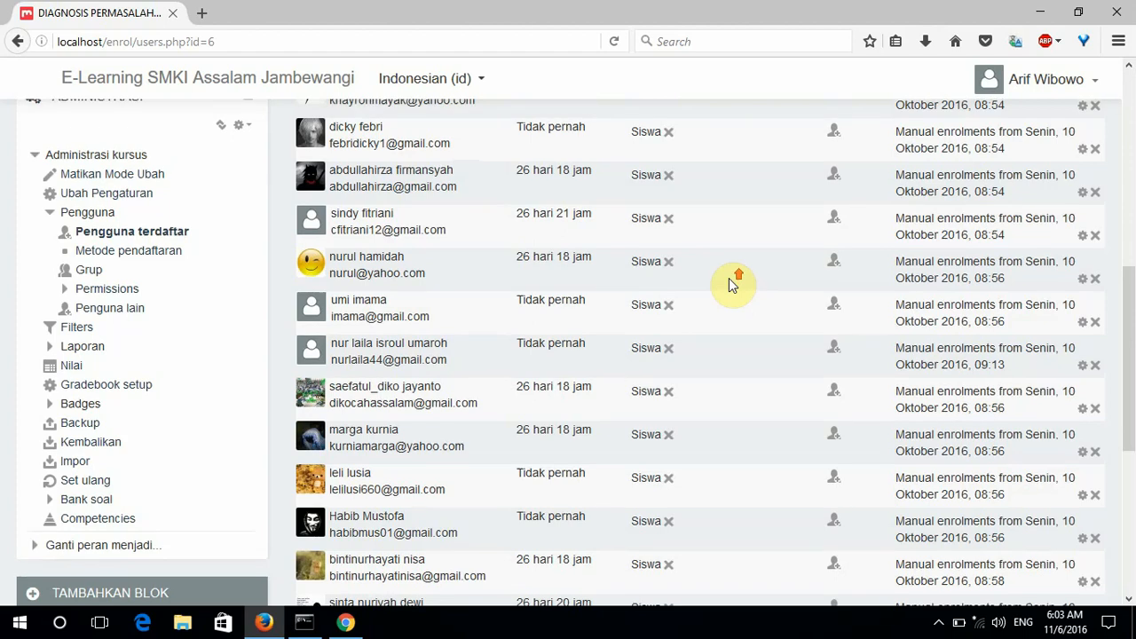
{"action": "scroll", "coordinate": [729, 284], "scroll_direction": "up", "scroll_amount": 3}
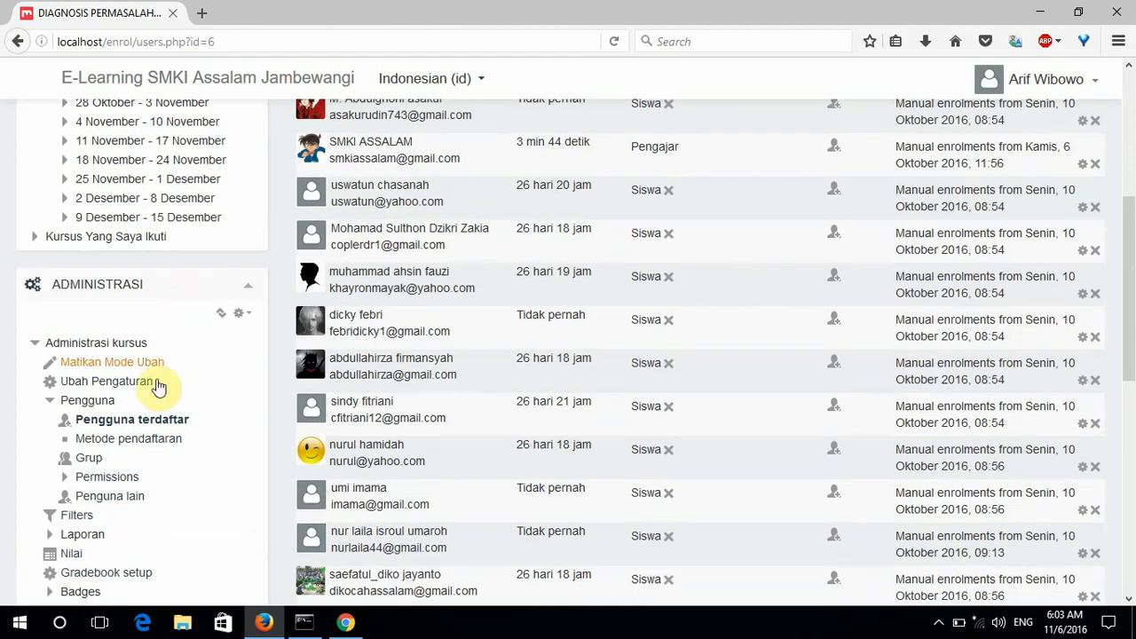
{"action": "left_click", "coordinate": [19, 42]}
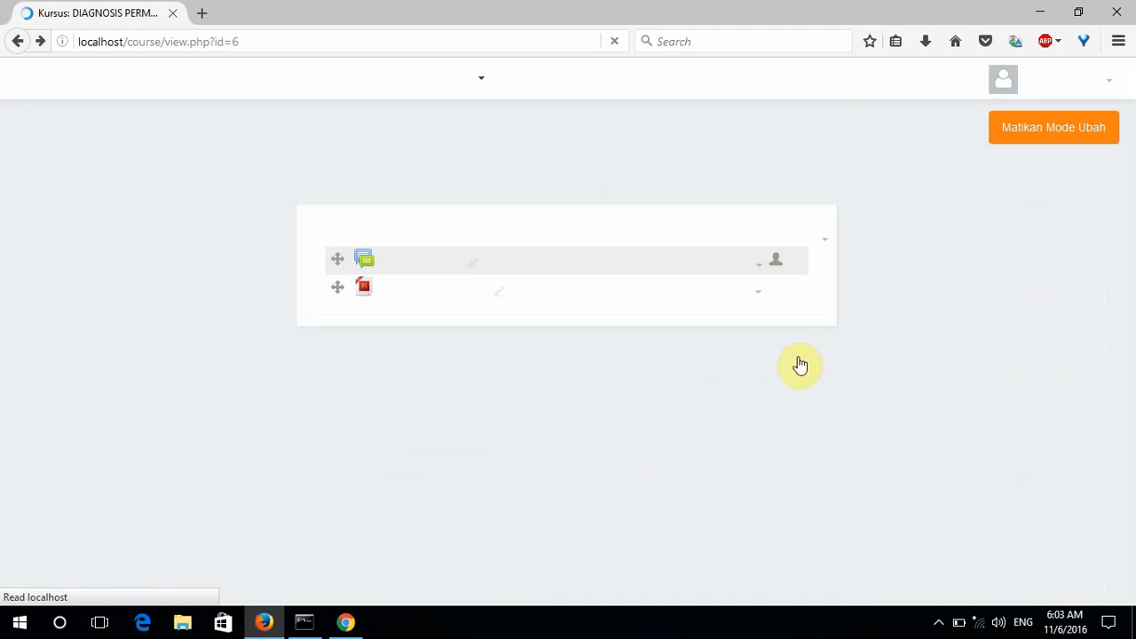
Use 'Tambahkan sebuah aktifitas atau sumber daya' in the course's top section to show the activity chooser.
{"action": "scroll", "coordinate": [801, 366], "scroll_direction": "up", "scroll_amount": 1}
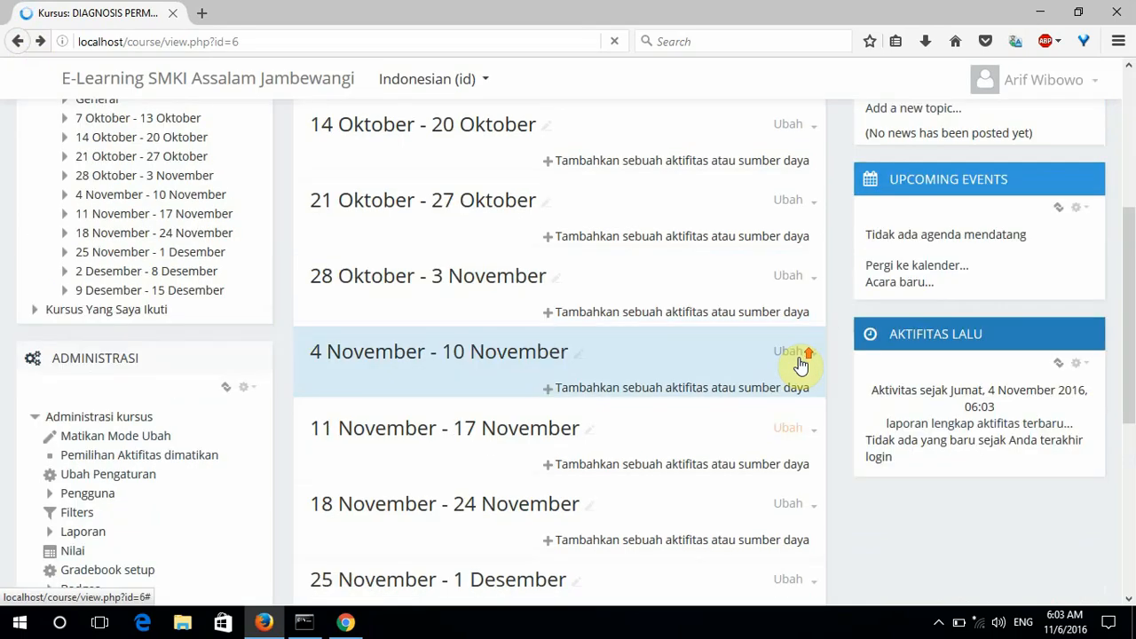
{"action": "scroll", "coordinate": [800, 365], "scroll_direction": "up", "scroll_amount": 3}
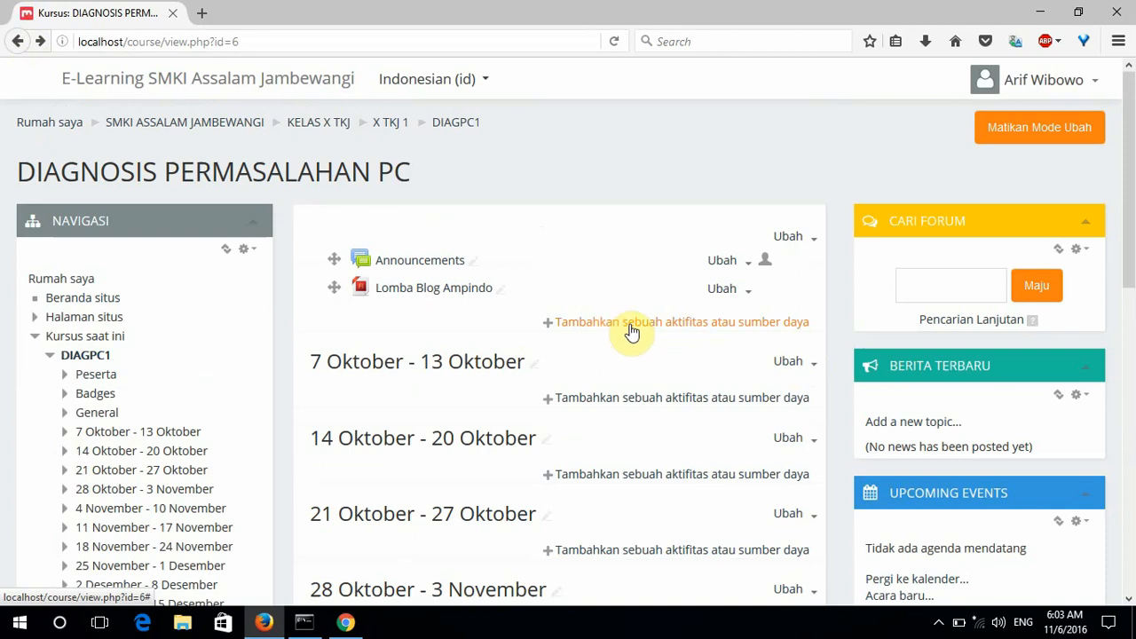
{"action": "left_click", "coordinate": [629, 326]}
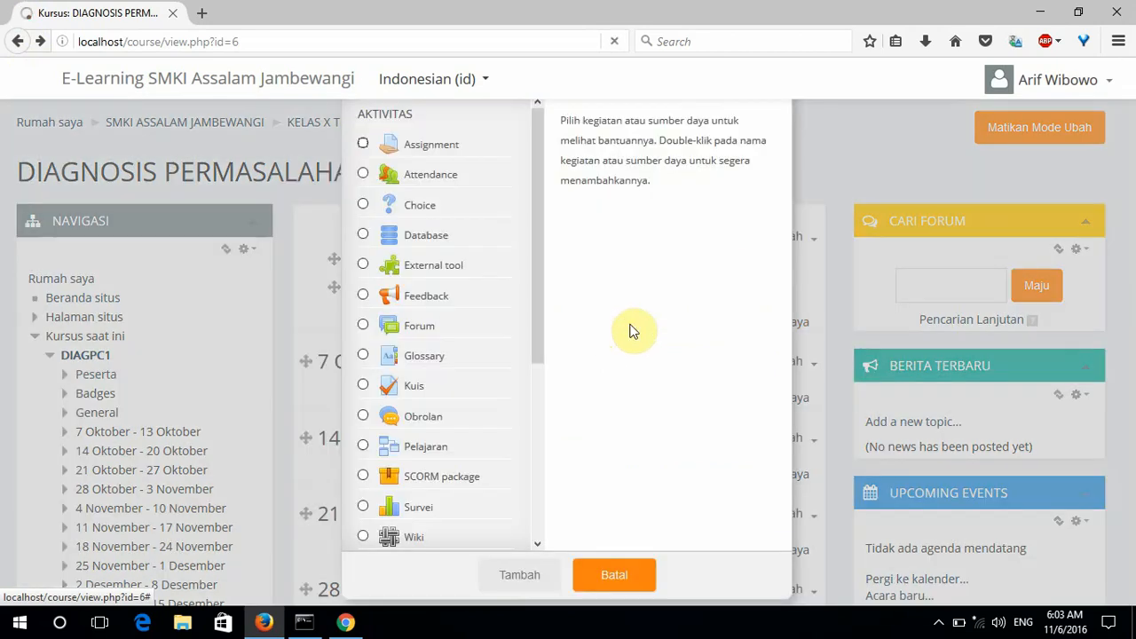
Choose SCORM package in the activity chooser and add it to get the 'Tambah SCORM package baru' form.
{"action": "left_click", "coordinate": [536, 204]}
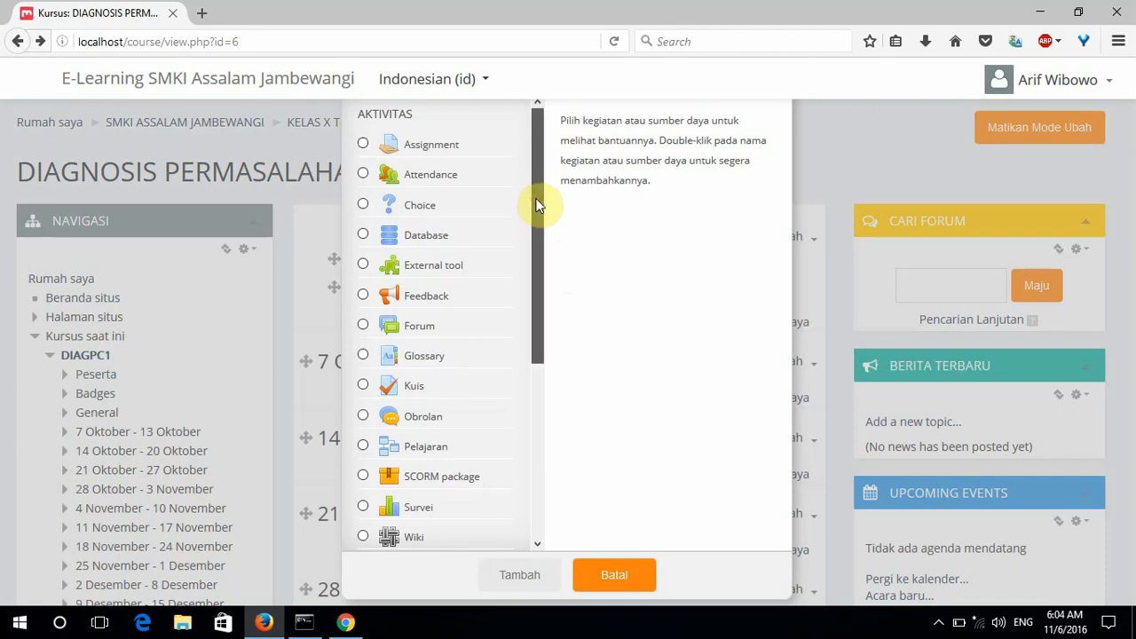
{"action": "left_click_drag", "start_coordinate": [535, 204], "coordinate": [533, 384]}
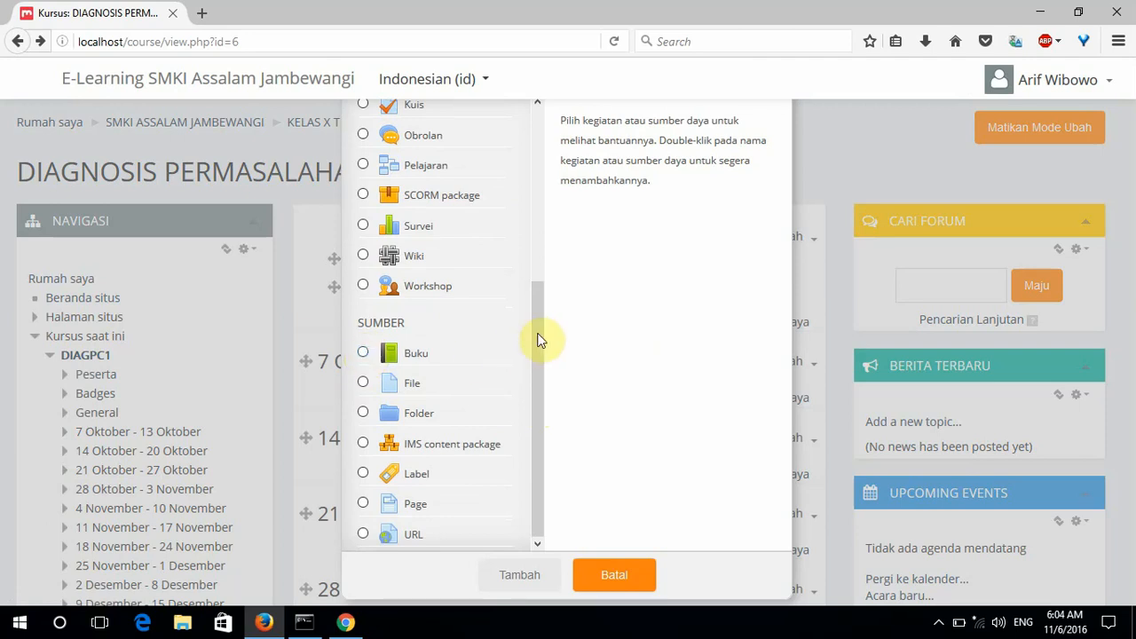
{"action": "left_click_drag", "start_coordinate": [544, 332], "coordinate": [539, 151]}
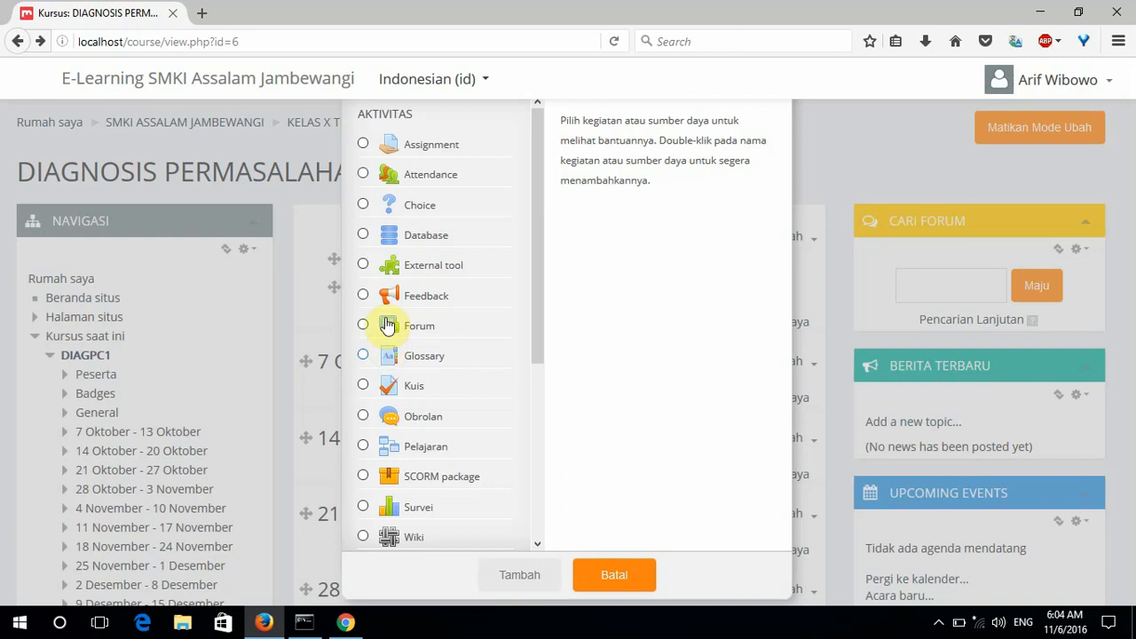
{"action": "left_click_drag", "start_coordinate": [538, 185], "coordinate": [530, 372]}
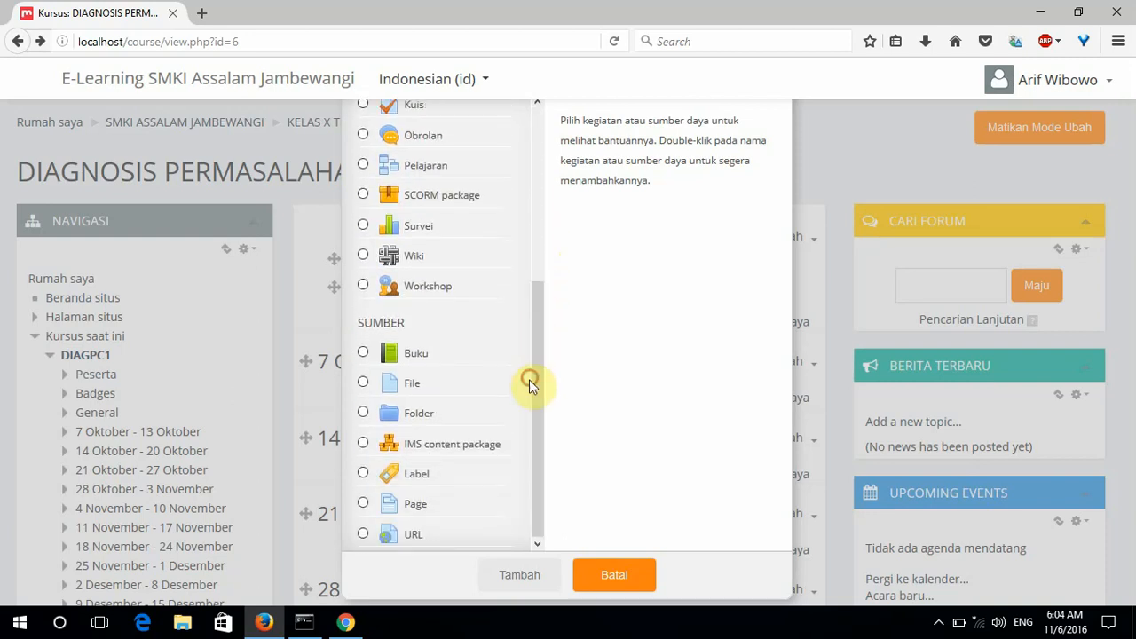
{"action": "left_click", "coordinate": [364, 198]}
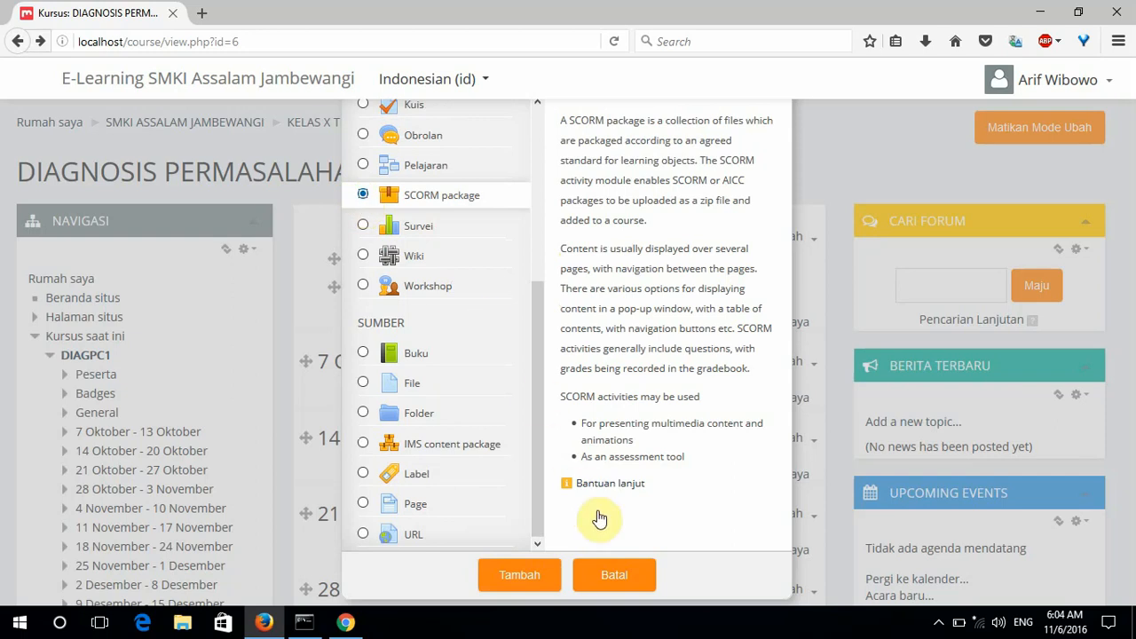
{"action": "left_click", "coordinate": [515, 577]}
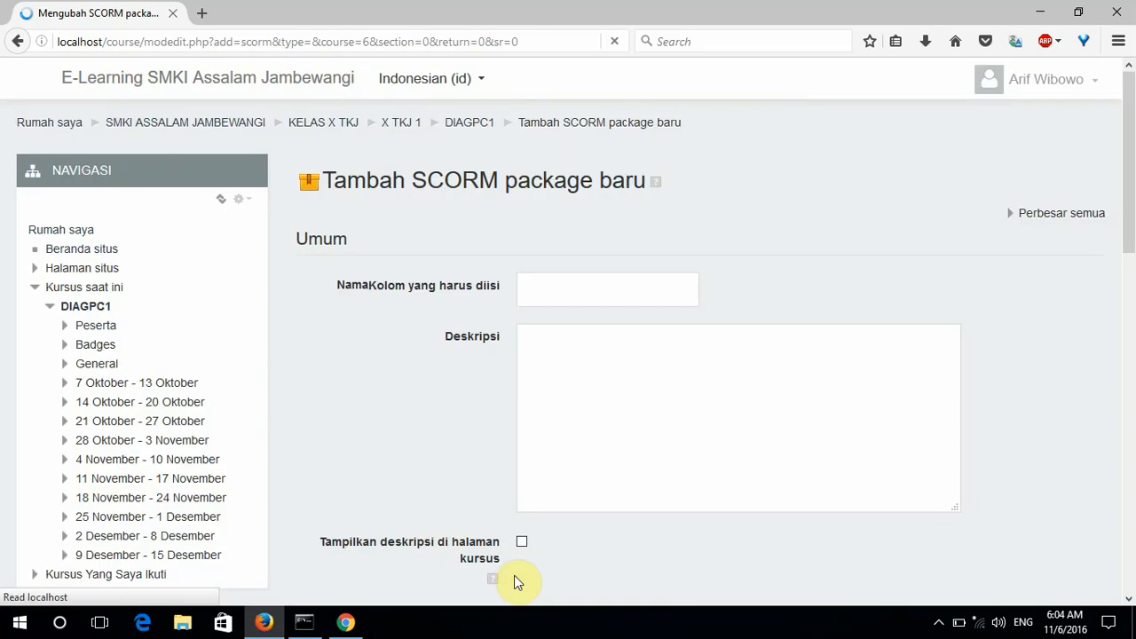
{"action": "left_click", "coordinate": [716, 283]}
Enter 'UJIAN MID GANJIL 2016-2017' as the activity name.
{"action": "scroll", "coordinate": [645, 288], "scroll_direction": "down", "scroll_amount": 2}
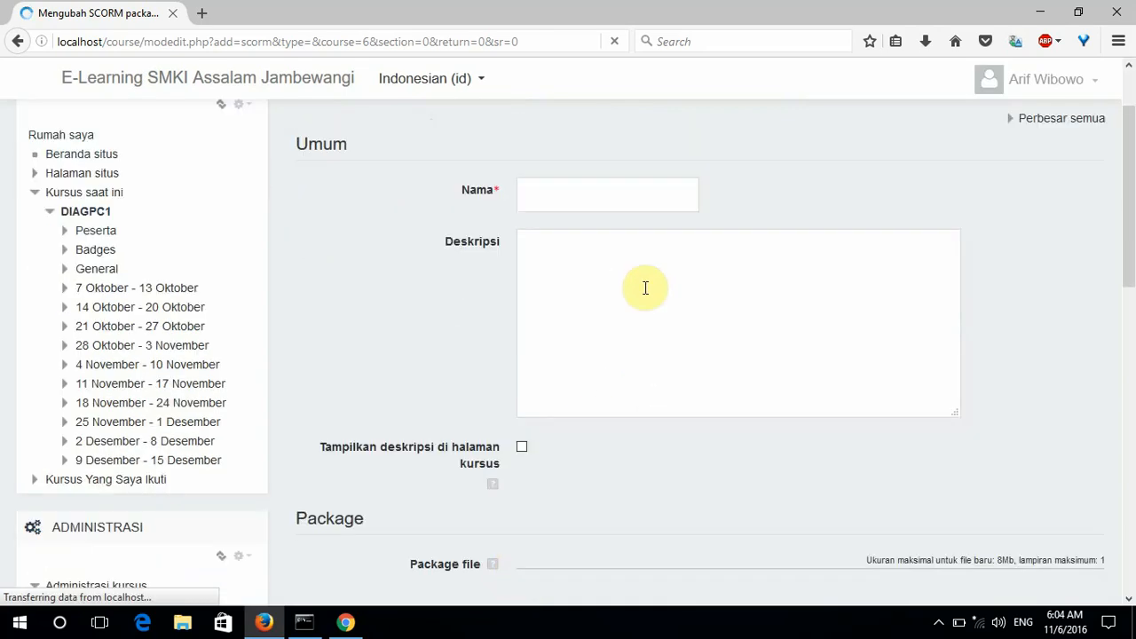
{"action": "left_click", "coordinate": [610, 200]}
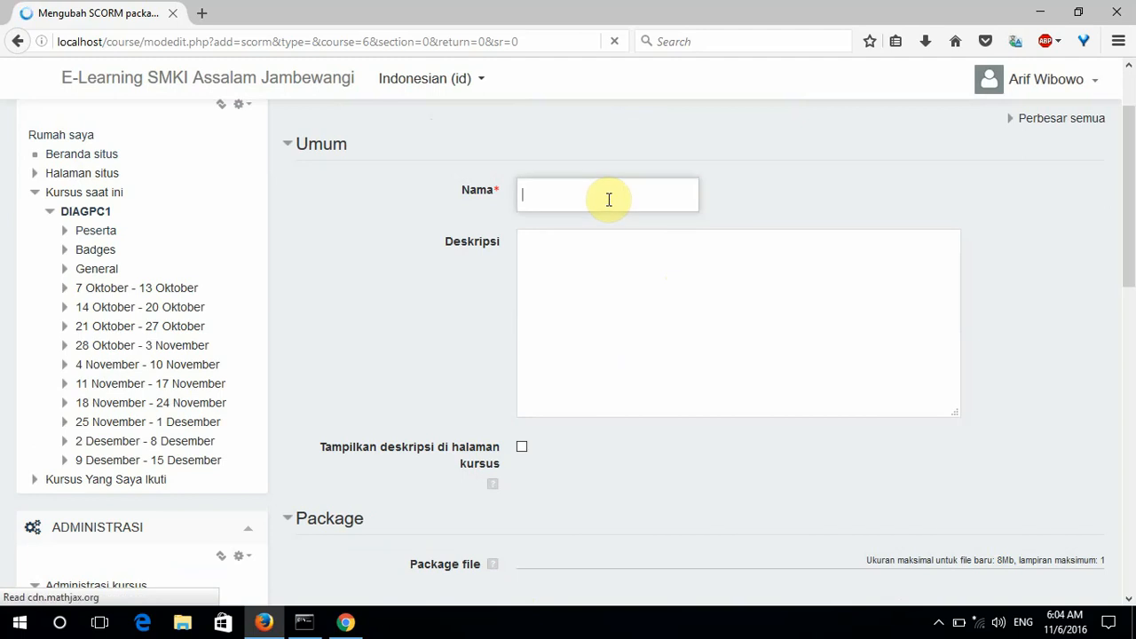
{"action": "type", "text": "UJIAN"}
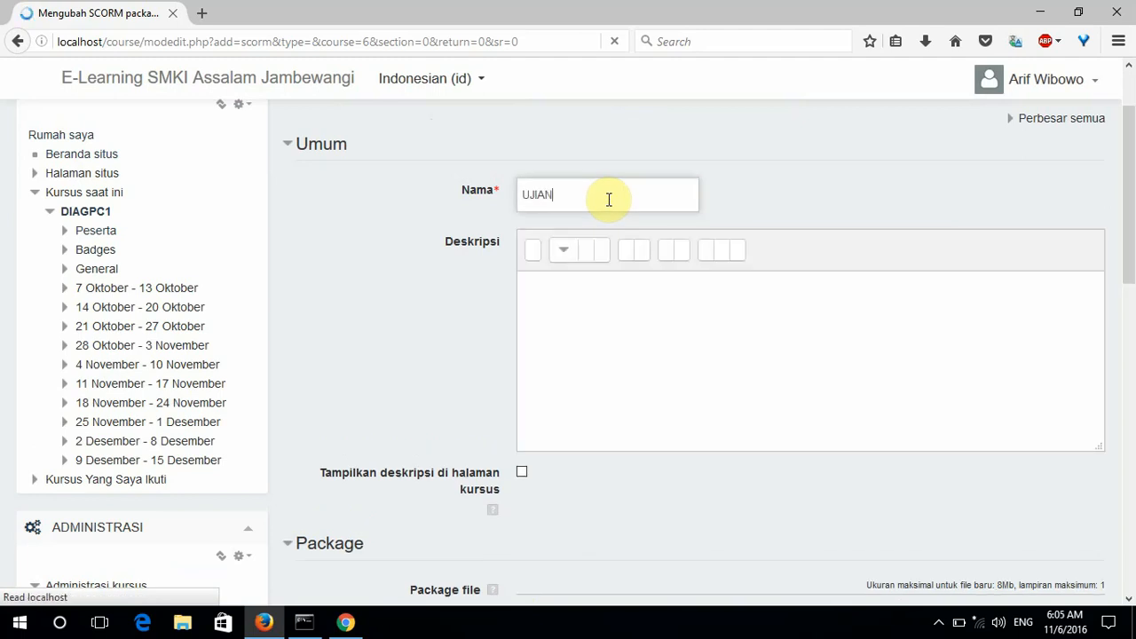
{"action": "type", "text": " MID GANJIL"}
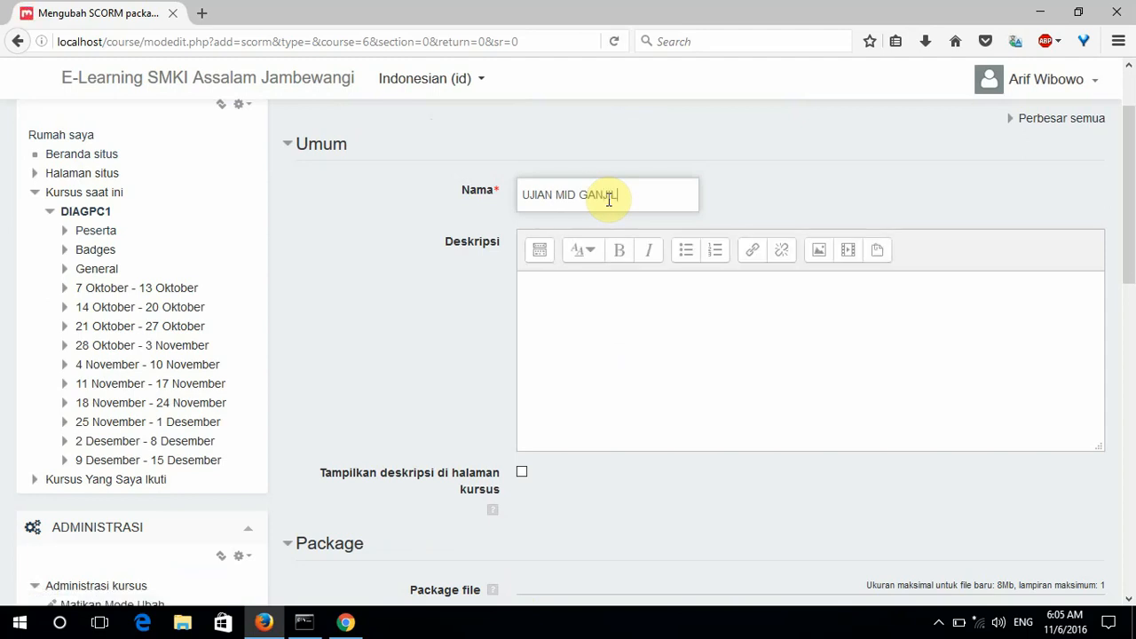
{"action": "type", "text": " 2016-2017"}
Write the description 'Ujian tengah semester ganjil Diagnosis Permasalahan PC', fixing a typo.
{"action": "left_click", "coordinate": [605, 299]}
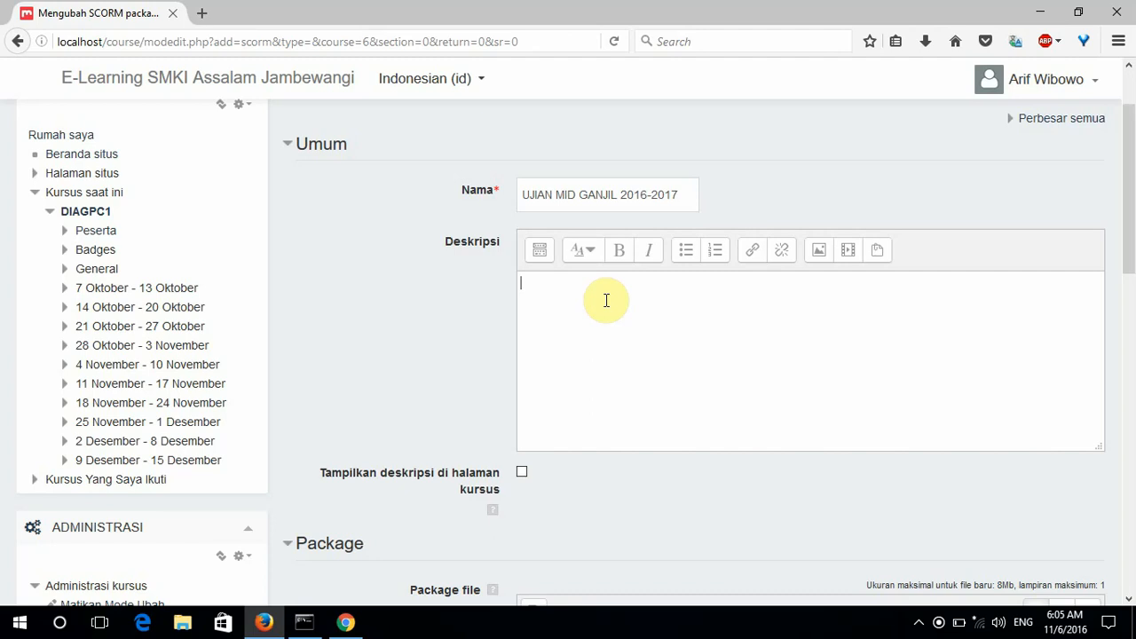
{"action": "type", "text": "Ujian tenga"}
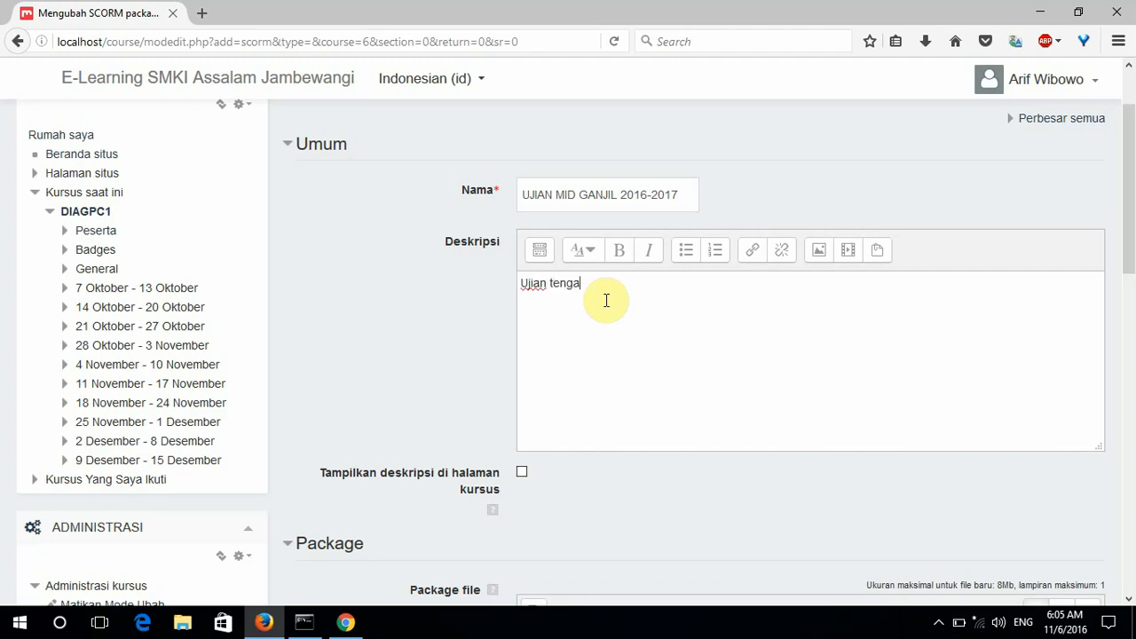
{"action": "type", "text": "h semester ganjil Diagnosis Permasa"}
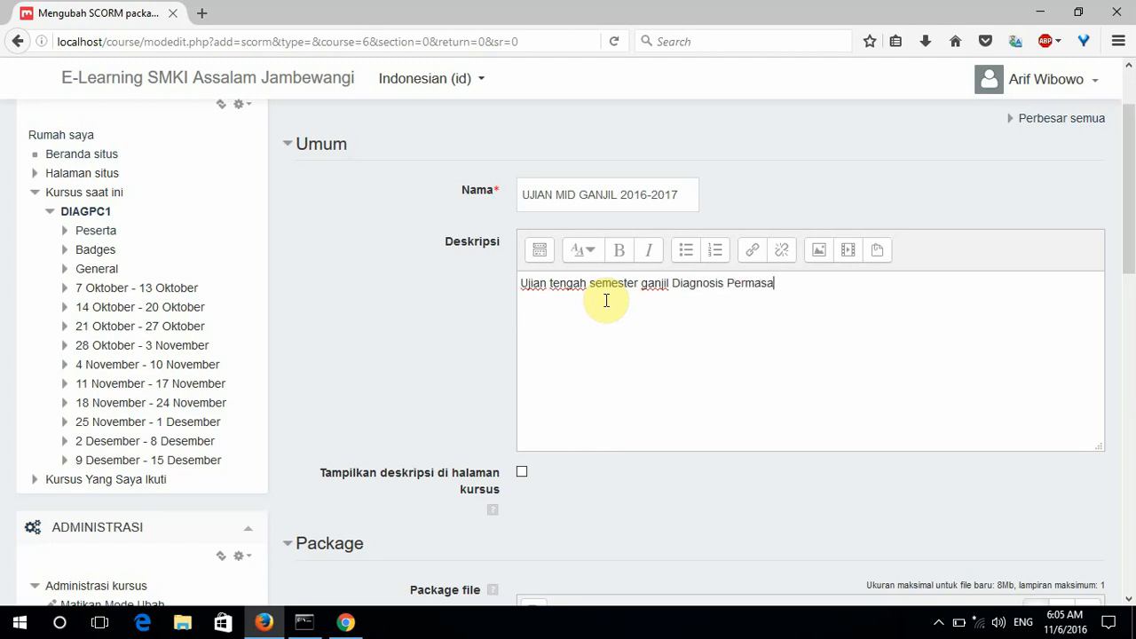
{"action": "type", "text": "lahn"}
{"action": "key", "text": "BackSpace"}
{"action": "type", "text": "an PC"}
Tick 'Tampilkan deskripsi di halaman kursus' and bring up the File picker for Package file.
{"action": "scroll", "coordinate": [608, 307], "scroll_direction": "down", "scroll_amount": 2}
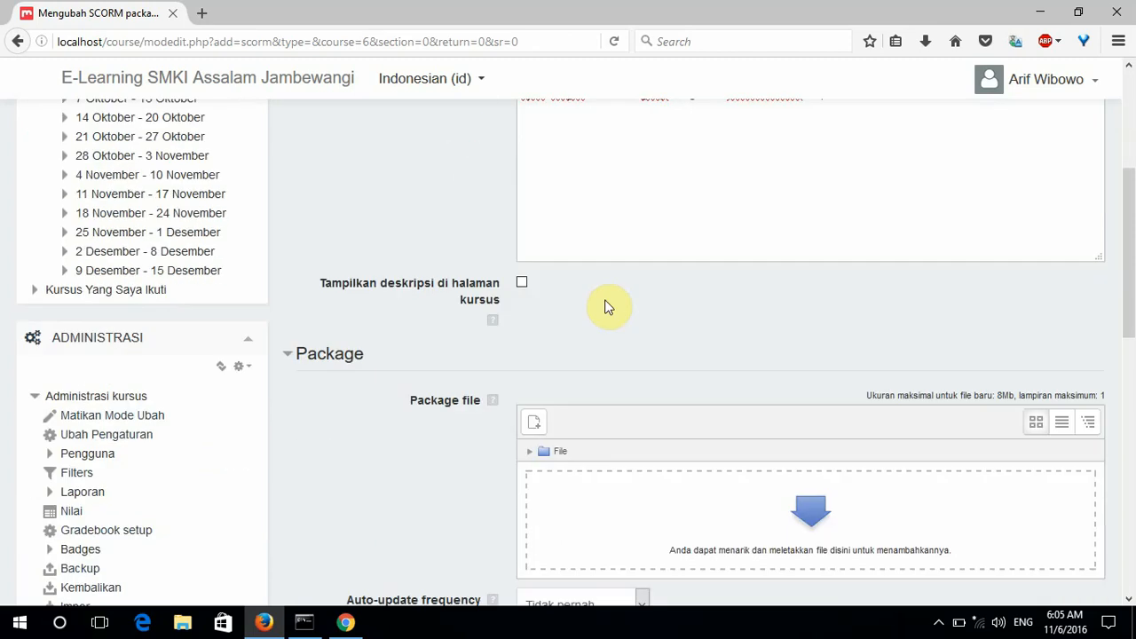
{"action": "scroll", "coordinate": [608, 307], "scroll_direction": "down", "scroll_amount": 1}
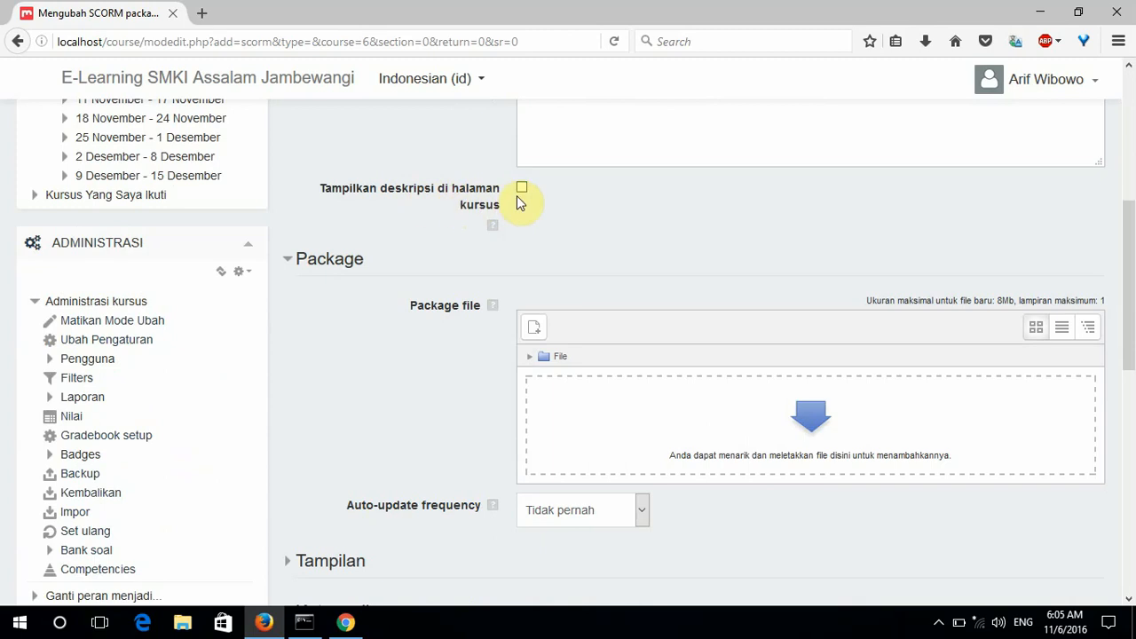
{"action": "left_click", "coordinate": [523, 190]}
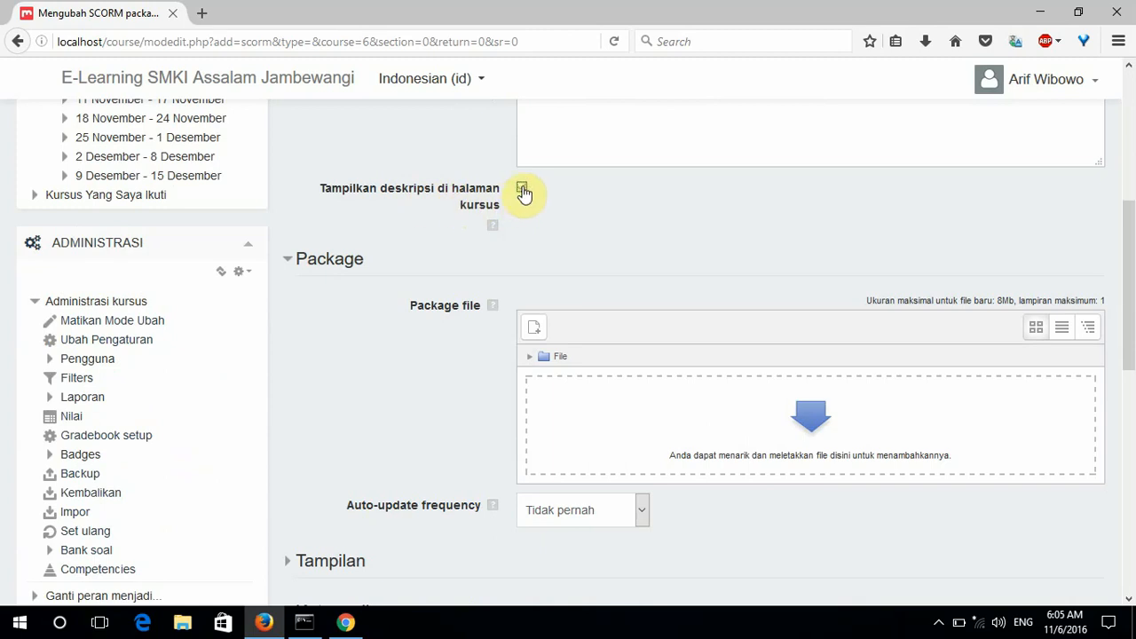
{"action": "scroll", "coordinate": [678, 196], "scroll_direction": "down", "scroll_amount": 1}
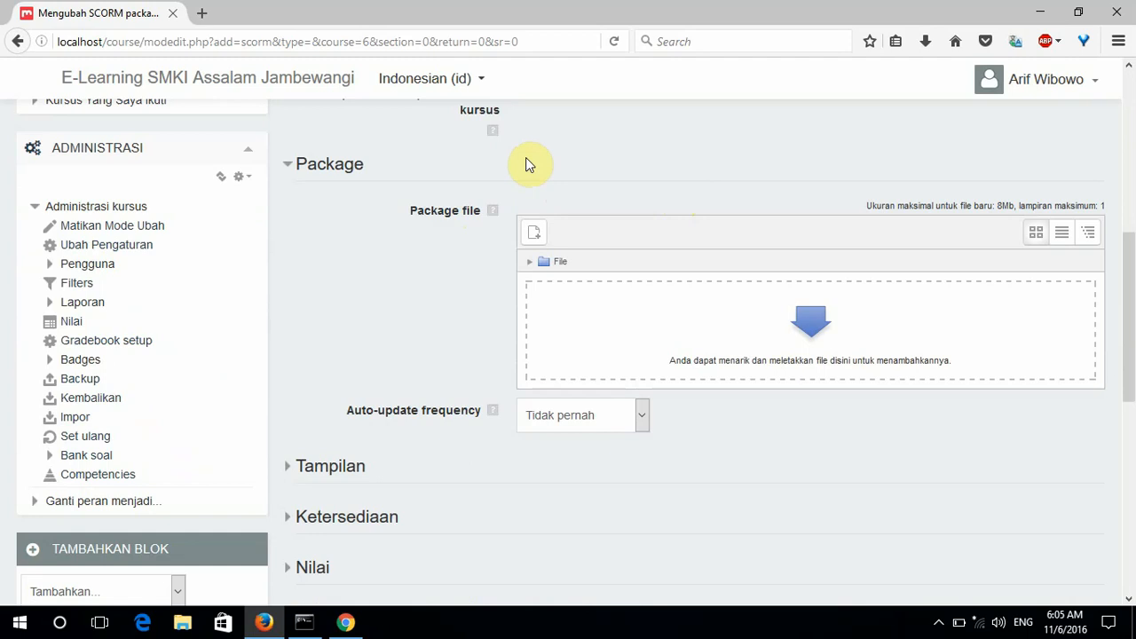
{"action": "left_click", "coordinate": [534, 235]}
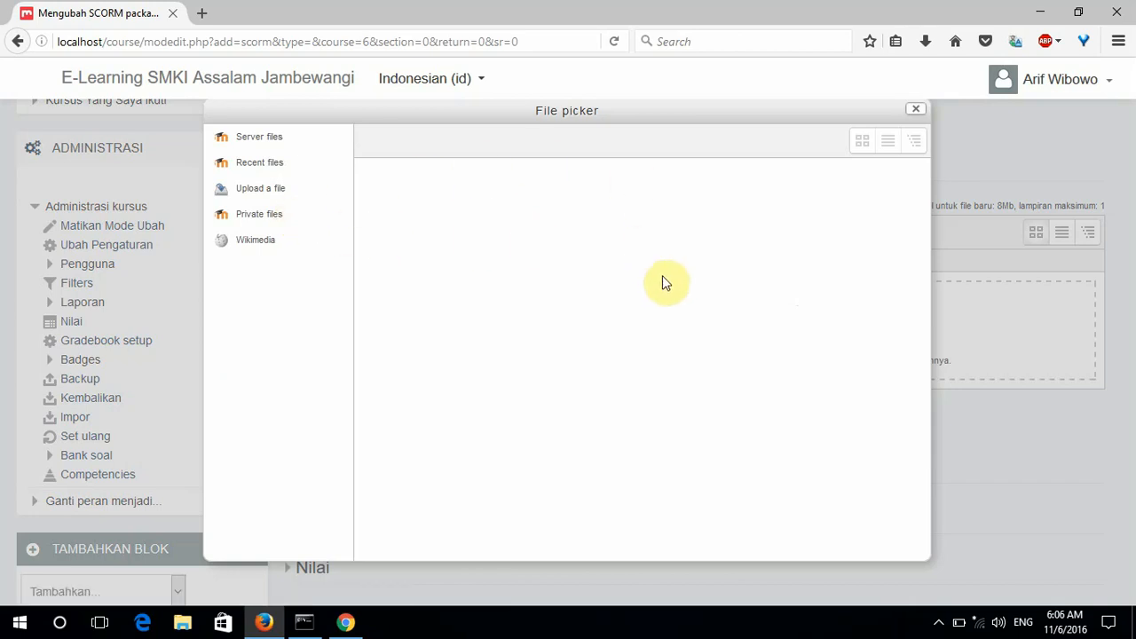
Switch the file picker to 'Upload a file' and bring up the computer's file browser.
{"action": "left_click", "coordinate": [259, 194]}
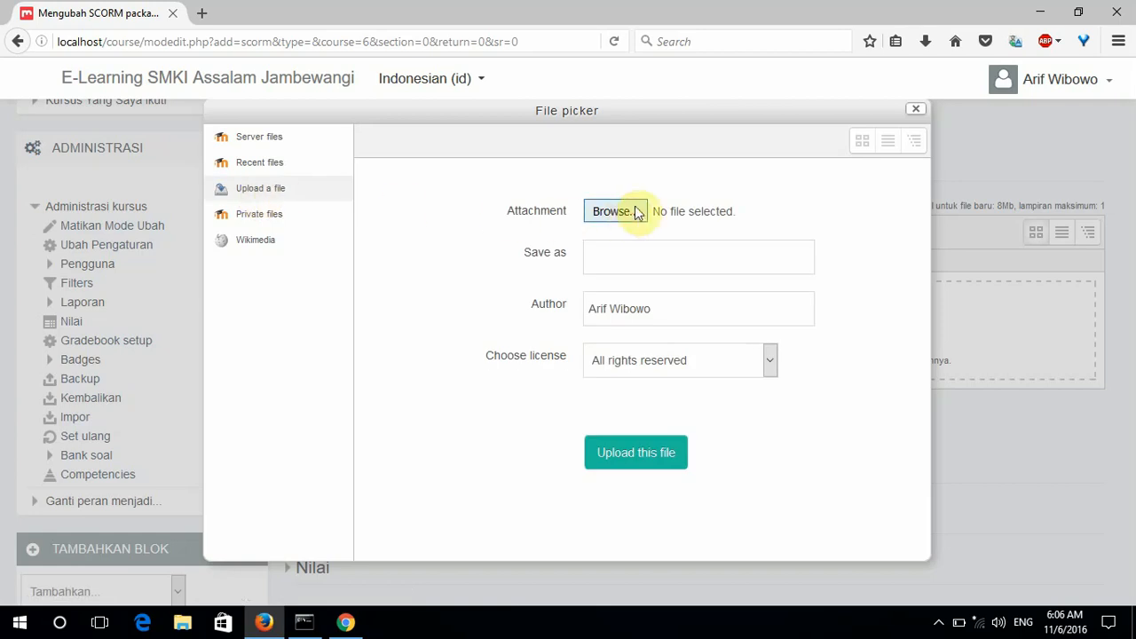
{"action": "left_click", "coordinate": [629, 213]}
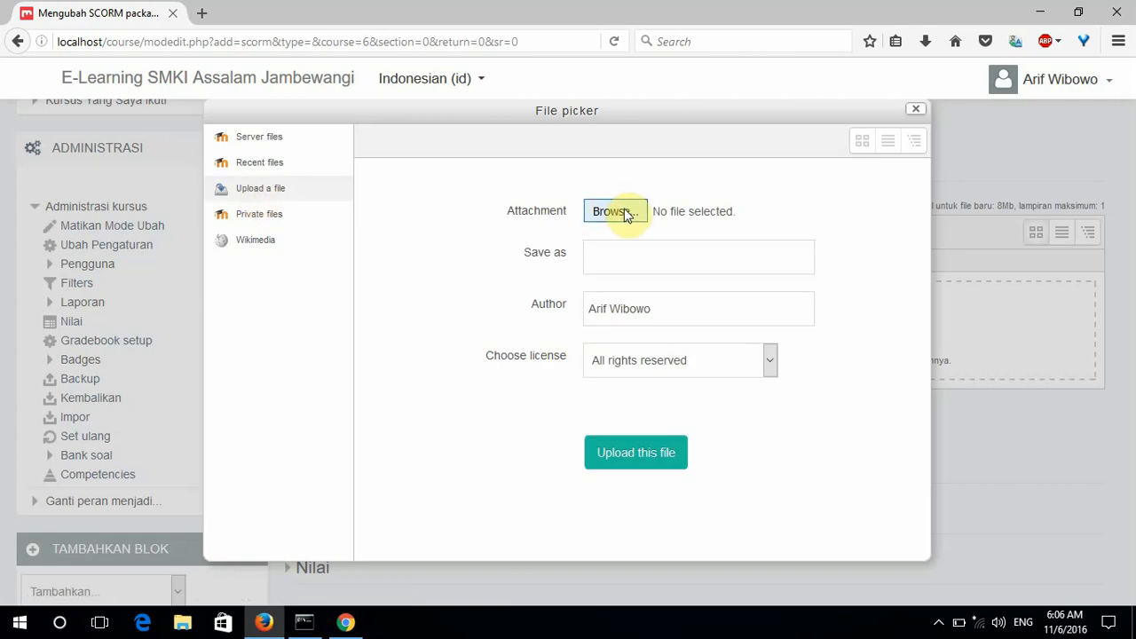
{"action": "left_click", "coordinate": [627, 214]}
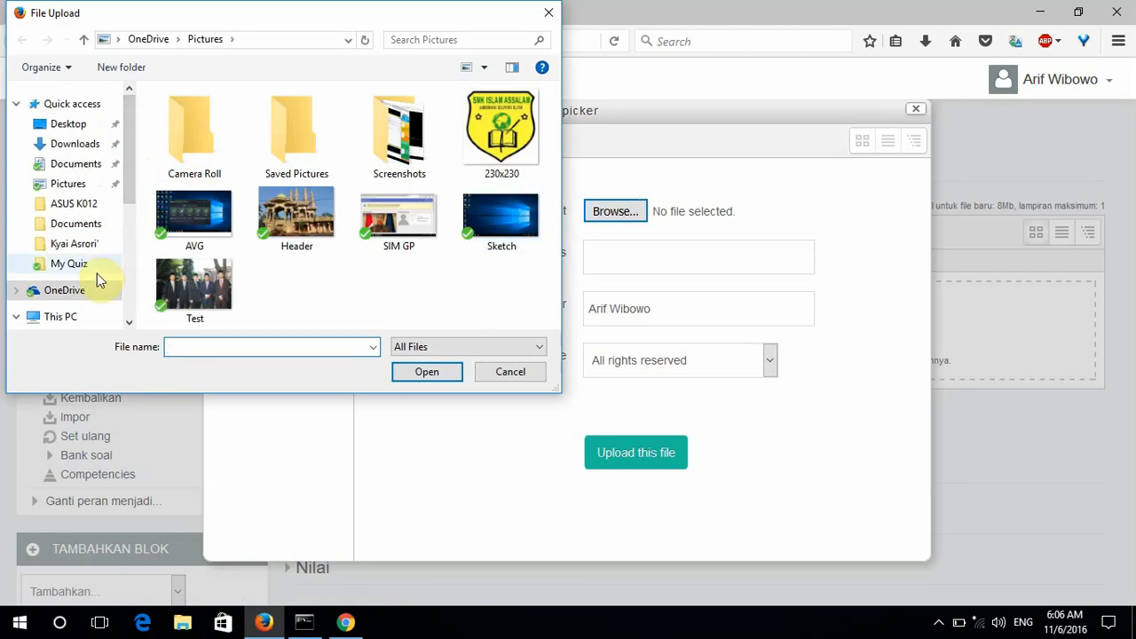
Browse OneDrive in the File Upload dialog and open the My Quiz folder.
{"action": "left_click", "coordinate": [59, 291]}
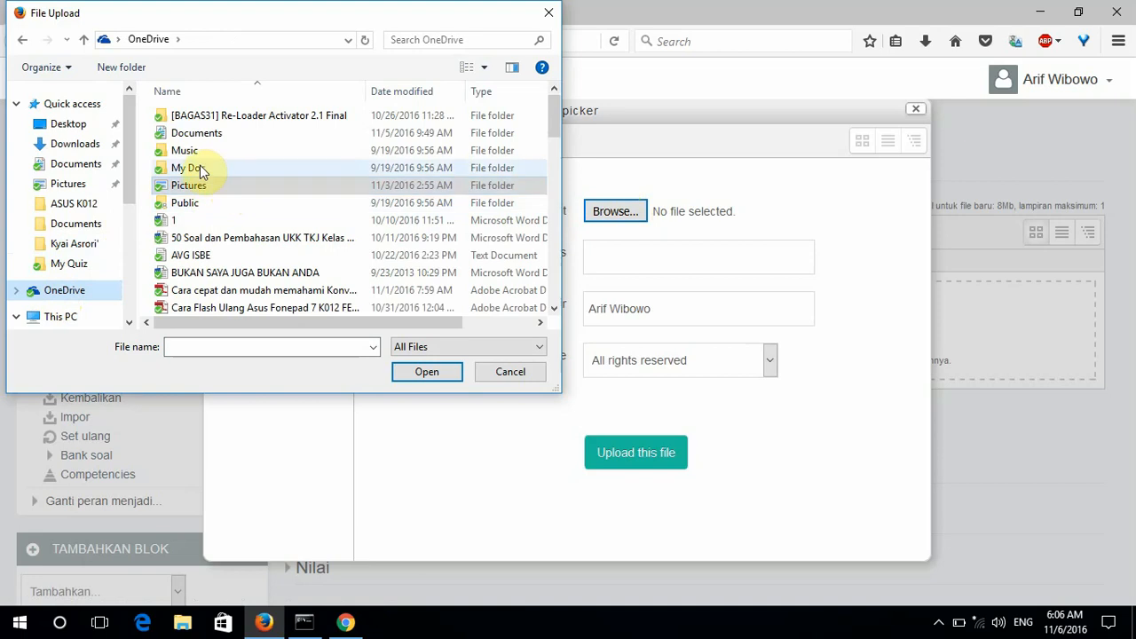
{"action": "scroll", "coordinate": [204, 175], "scroll_direction": "down", "scroll_amount": 8}
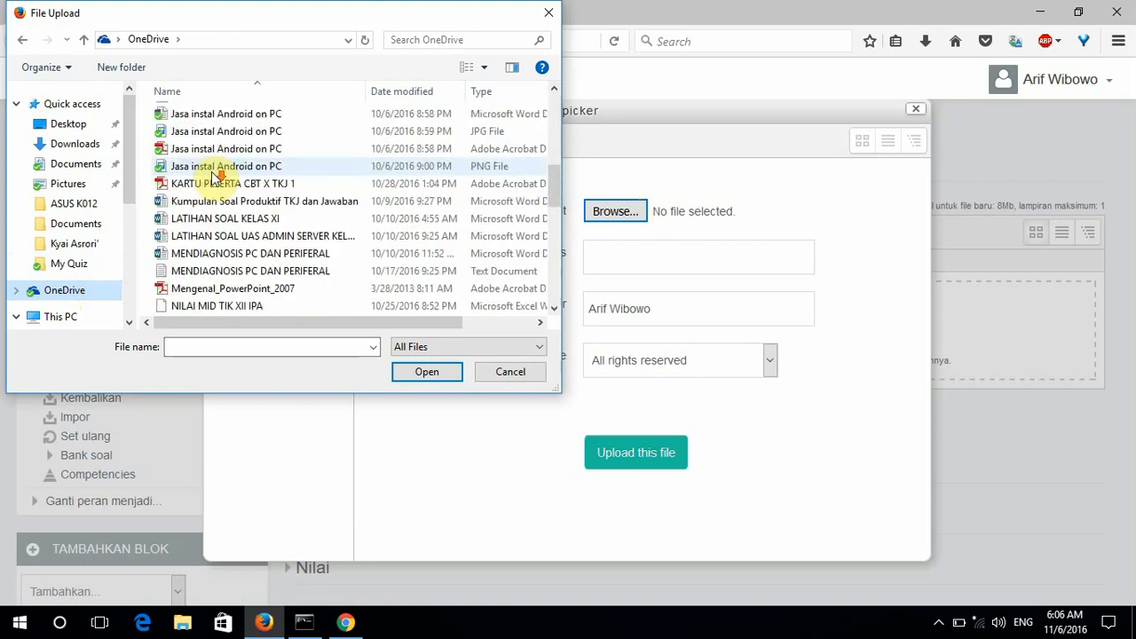
{"action": "scroll", "coordinate": [213, 184], "scroll_direction": "down", "scroll_amount": 8}
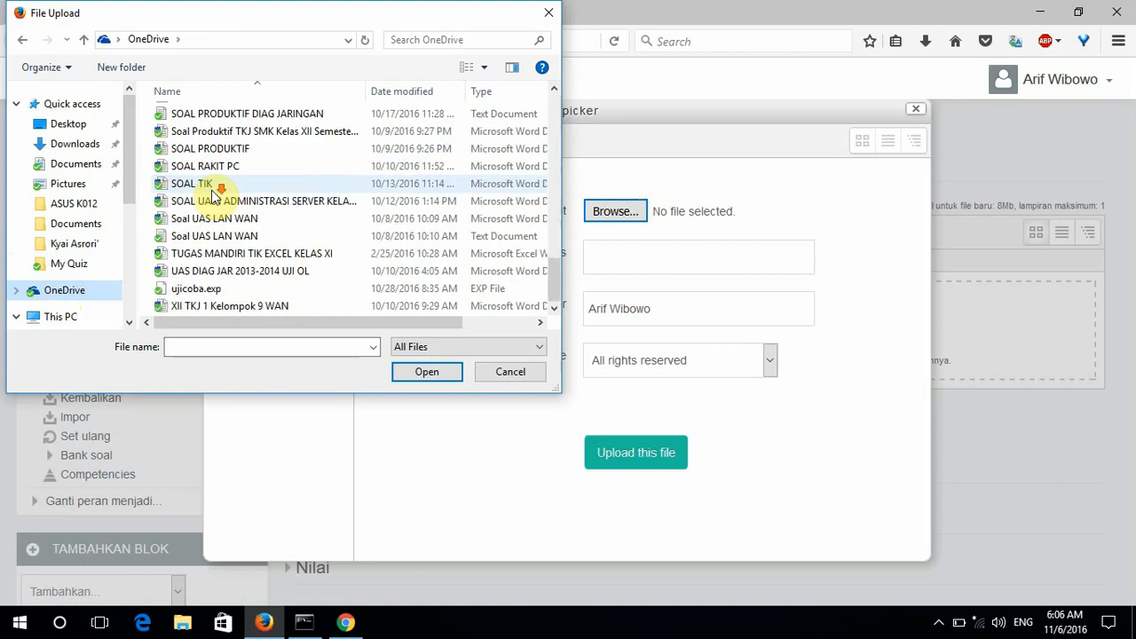
{"action": "scroll", "coordinate": [213, 195], "scroll_direction": "up", "scroll_amount": 15}
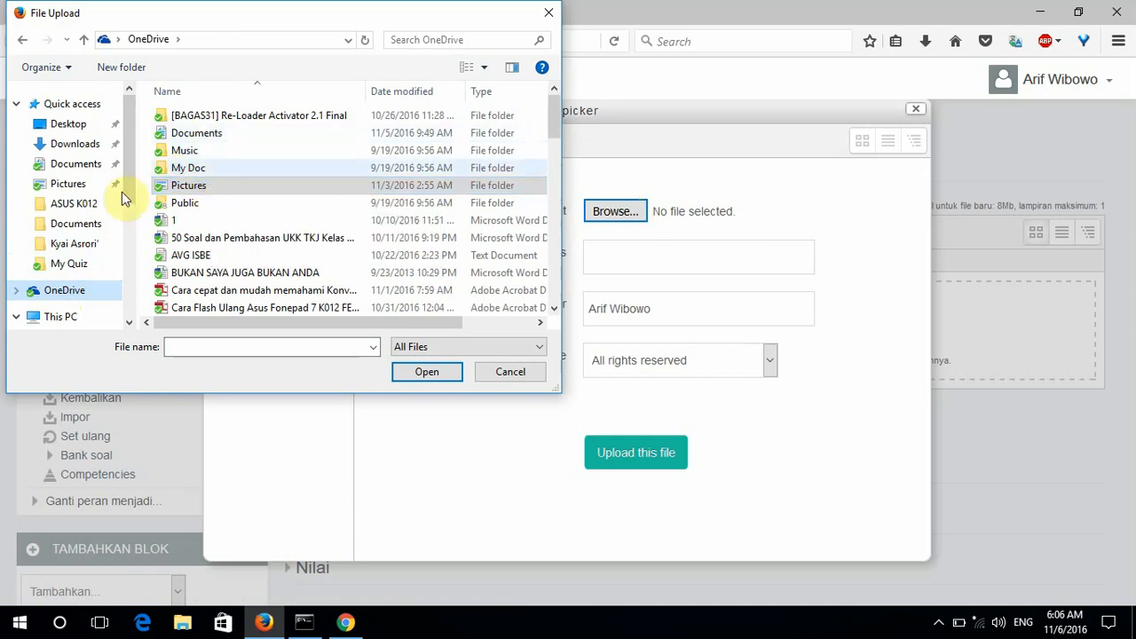
{"action": "left_click", "coordinate": [70, 265]}
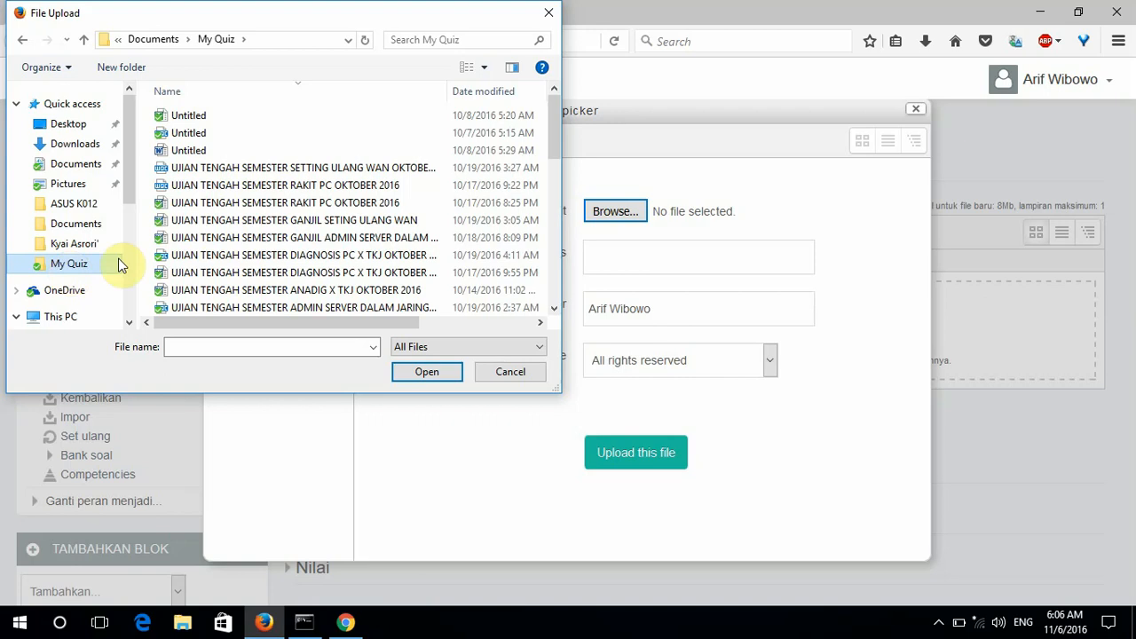
{"action": "scroll", "coordinate": [367, 190], "scroll_direction": "down", "scroll_amount": 3}
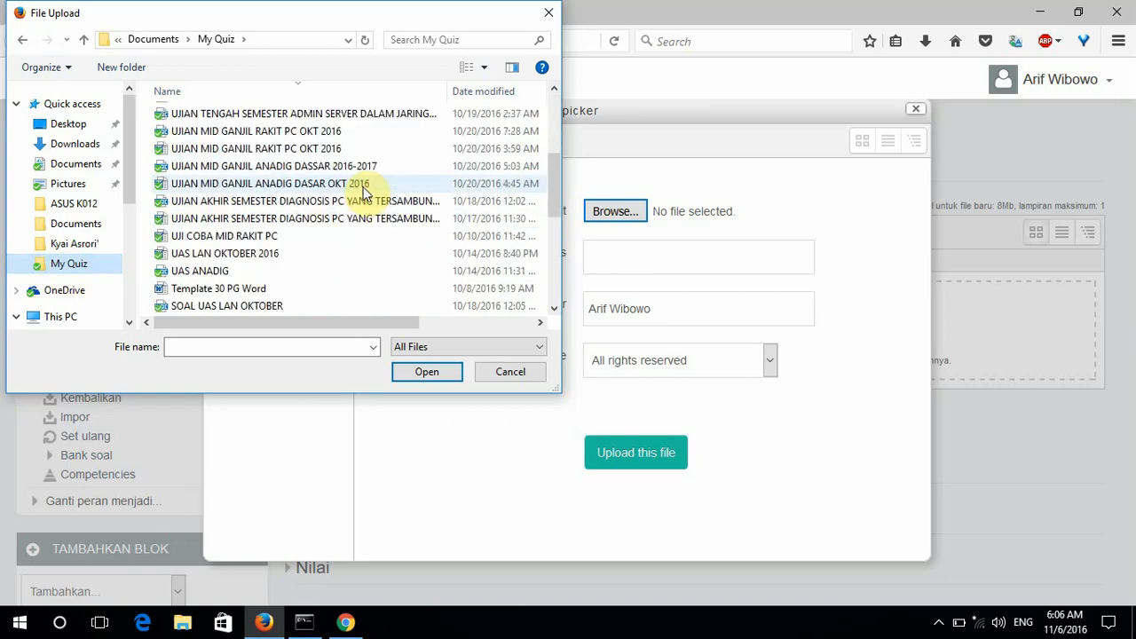
{"action": "scroll", "coordinate": [368, 194], "scroll_direction": "down", "scroll_amount": 3}
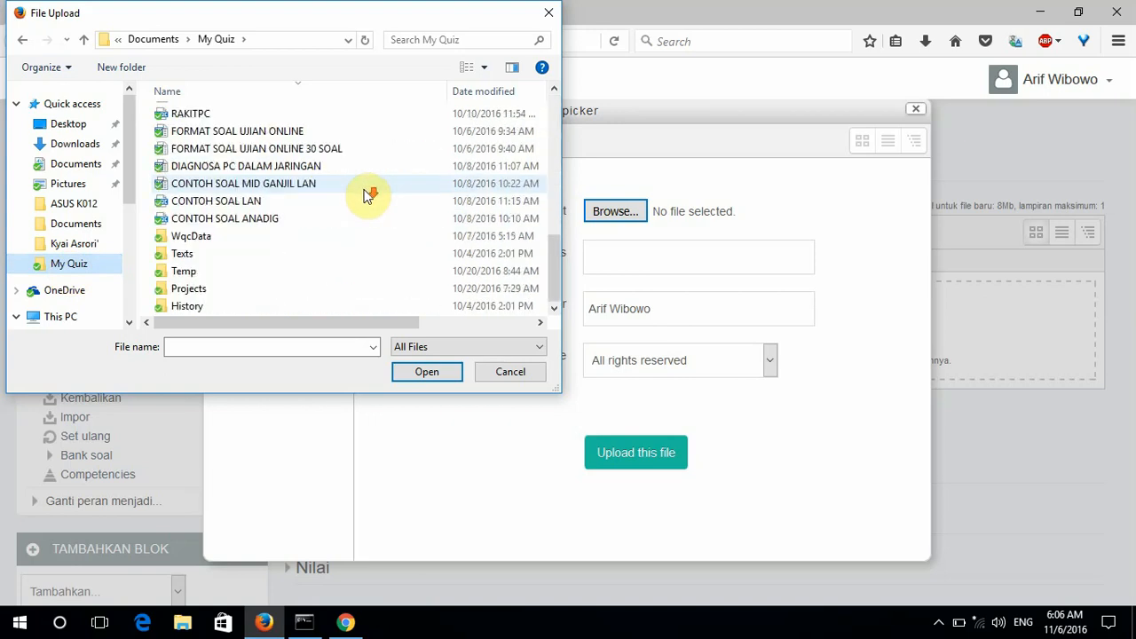
{"action": "scroll", "coordinate": [367, 195], "scroll_direction": "up", "scroll_amount": 5}
{"action": "scroll", "coordinate": [368, 195], "scroll_direction": "up", "scroll_amount": 3}
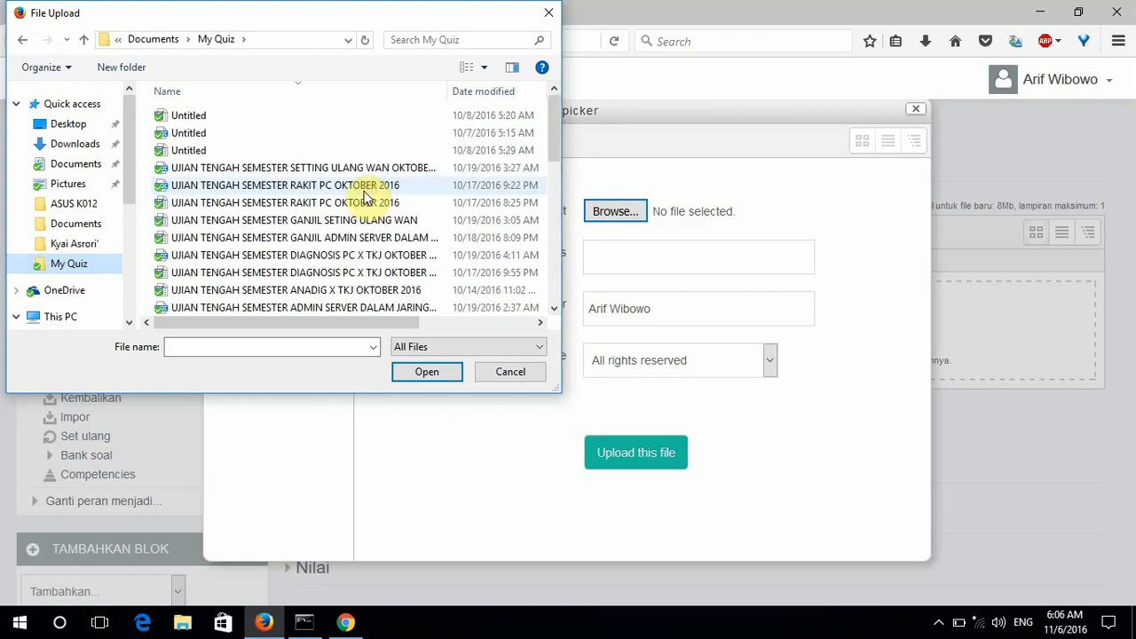
{"action": "scroll", "coordinate": [367, 200], "scroll_direction": "down", "scroll_amount": 4}
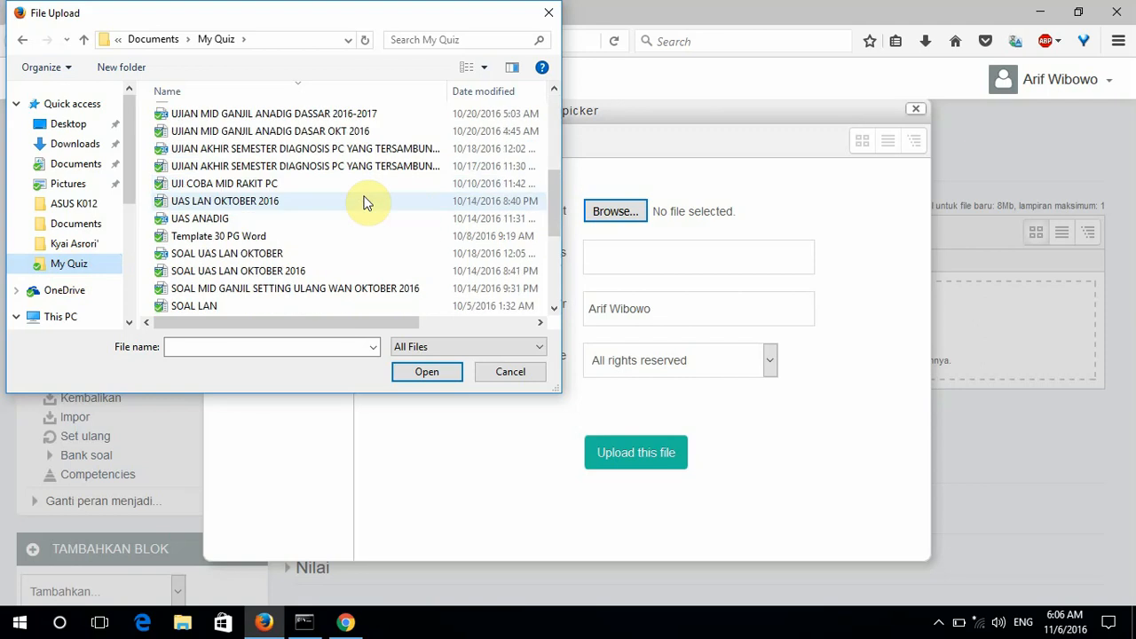
{"action": "scroll", "coordinate": [368, 202], "scroll_direction": "down", "scroll_amount": 2}
{"action": "scroll", "coordinate": [367, 203], "scroll_direction": "down", "scroll_amount": 2}
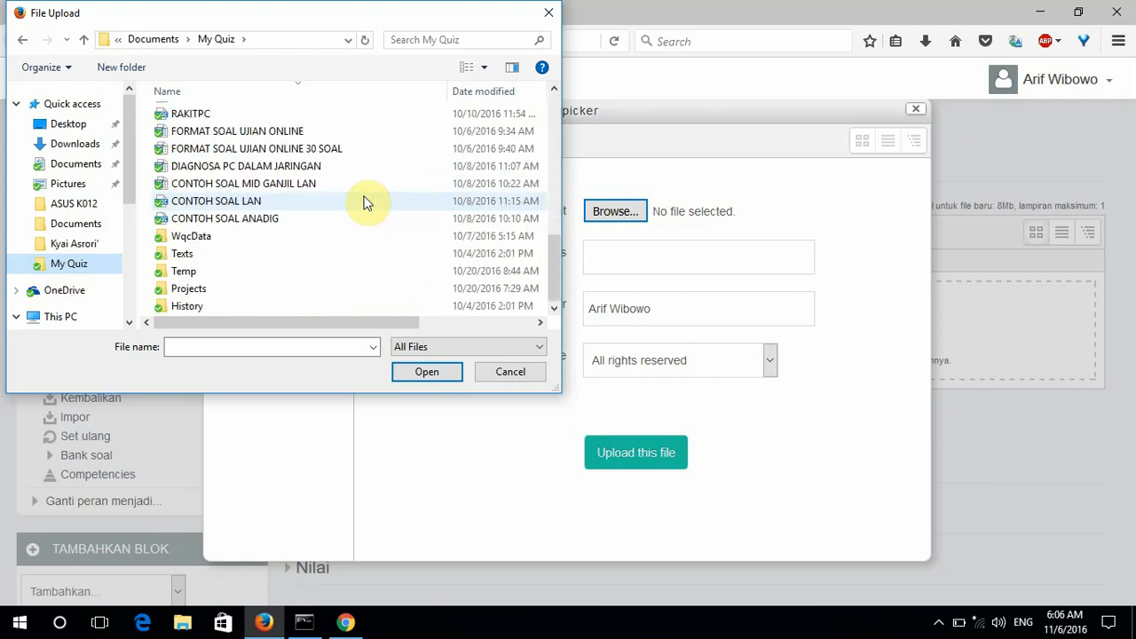
In the Projects folder, choose the UJIAN TENGAH SEMESTER DIAGNOSIS PC X TKJ OKTOBER 2016 ZIP.
{"action": "double_click", "coordinate": [192, 288]}
{"action": "scroll", "coordinate": [278, 210], "scroll_direction": "down", "scroll_amount": 5}
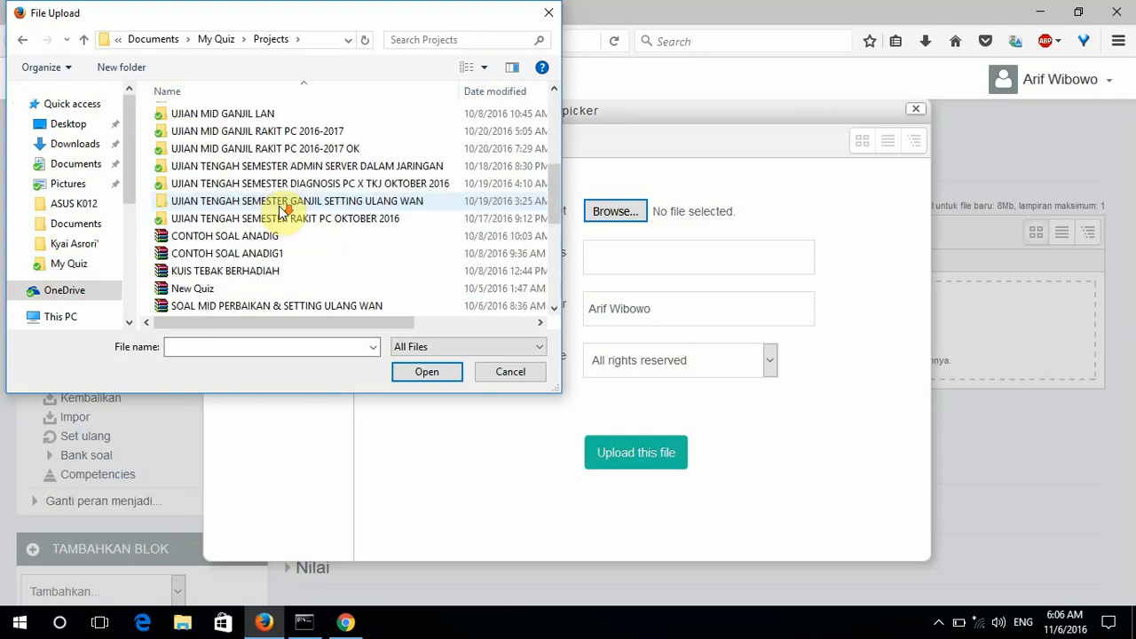
{"action": "scroll", "coordinate": [279, 211], "scroll_direction": "down", "scroll_amount": 2}
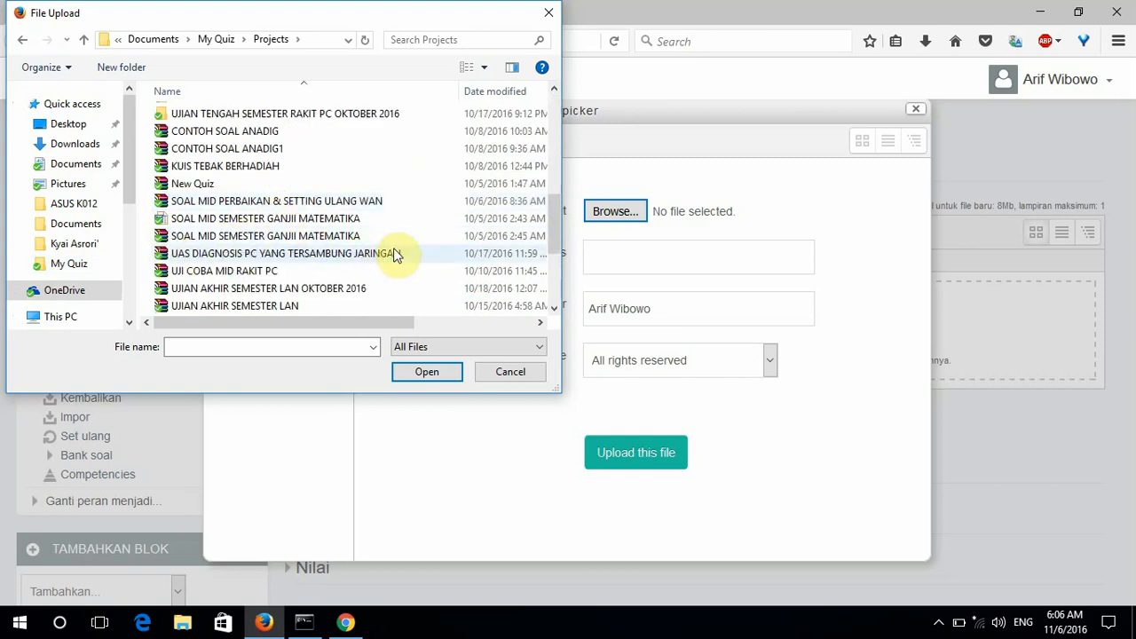
{"action": "scroll", "coordinate": [374, 275], "scroll_direction": "down", "scroll_amount": 1}
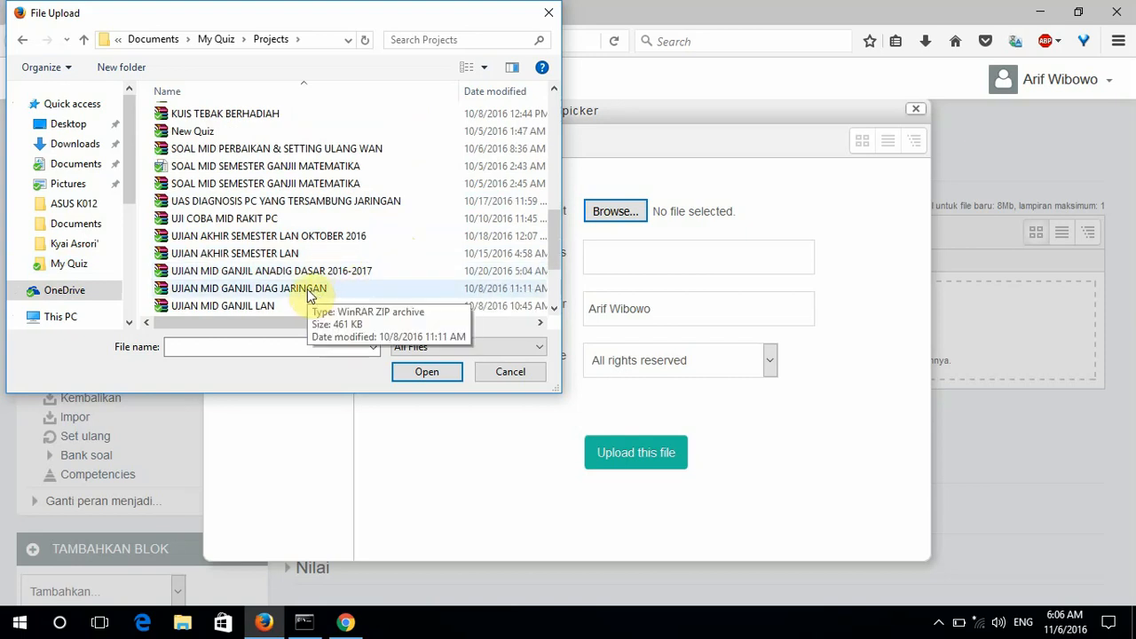
{"action": "scroll", "coordinate": [312, 291], "scroll_direction": "down", "scroll_amount": 1}
{"action": "scroll", "coordinate": [372, 254], "scroll_direction": "down", "scroll_amount": 1}
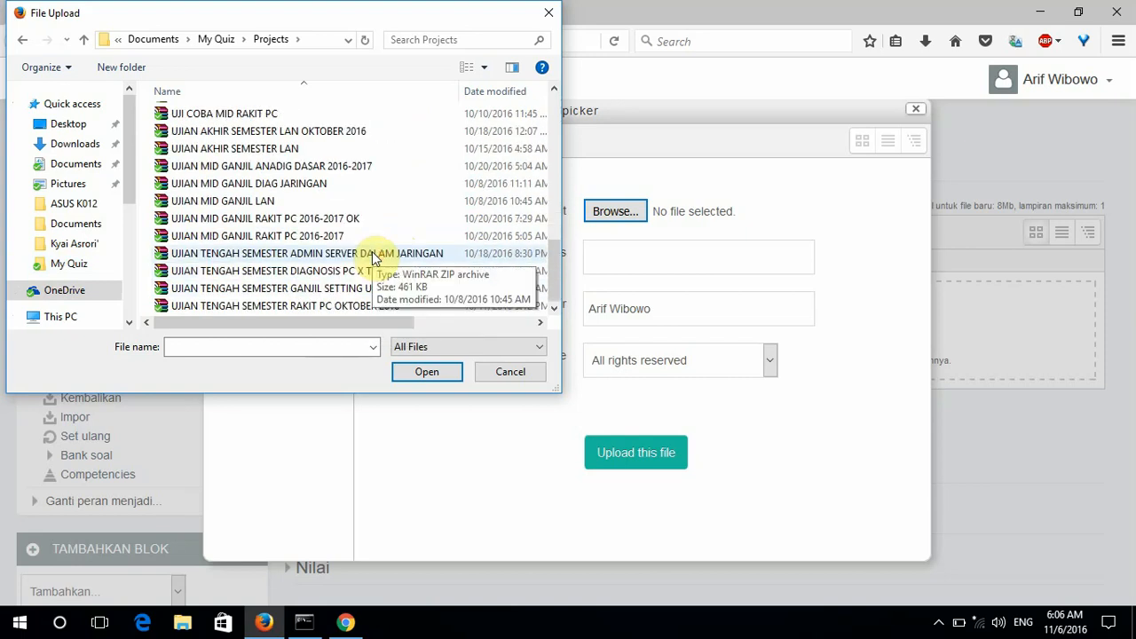
{"action": "left_click", "coordinate": [203, 278]}
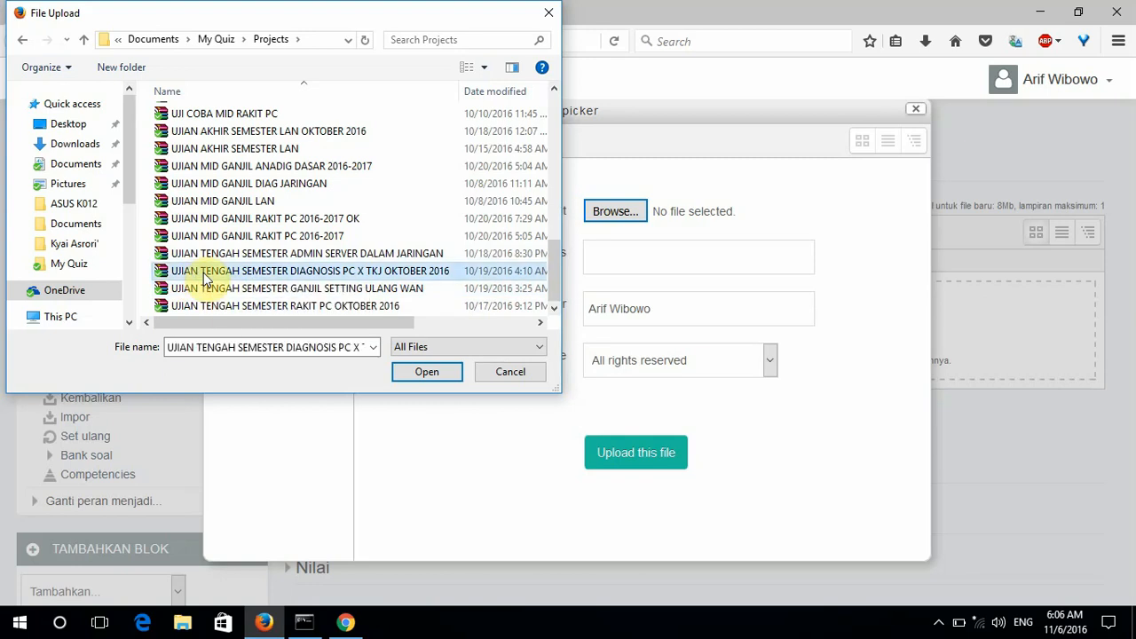
{"action": "left_click", "coordinate": [414, 370]}
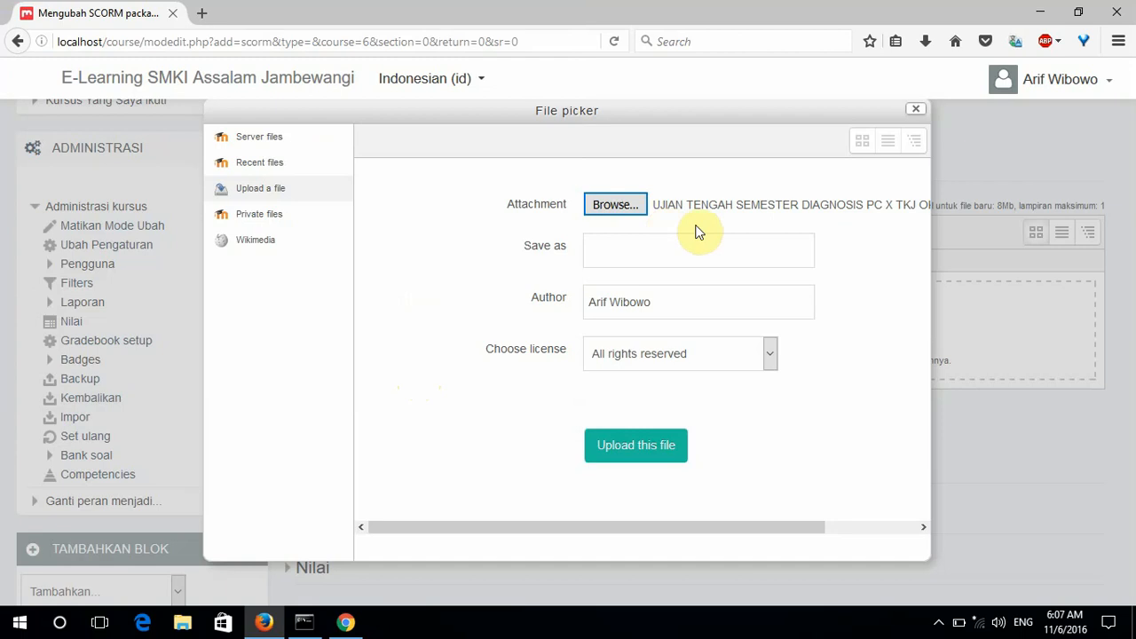
Upload the UJIAN TENGAH SEMESTER DIAGNOSIS package into the SCORM Package file field.
{"action": "left_click", "coordinate": [639, 446]}
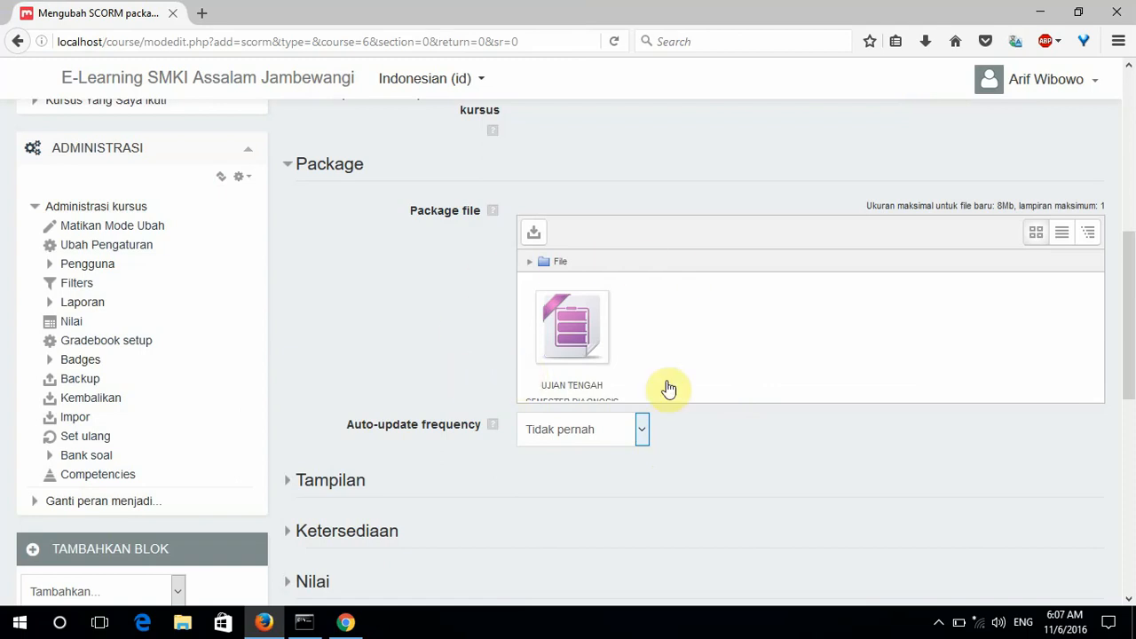
{"action": "scroll", "coordinate": [694, 308], "scroll_direction": "down", "scroll_amount": 3}
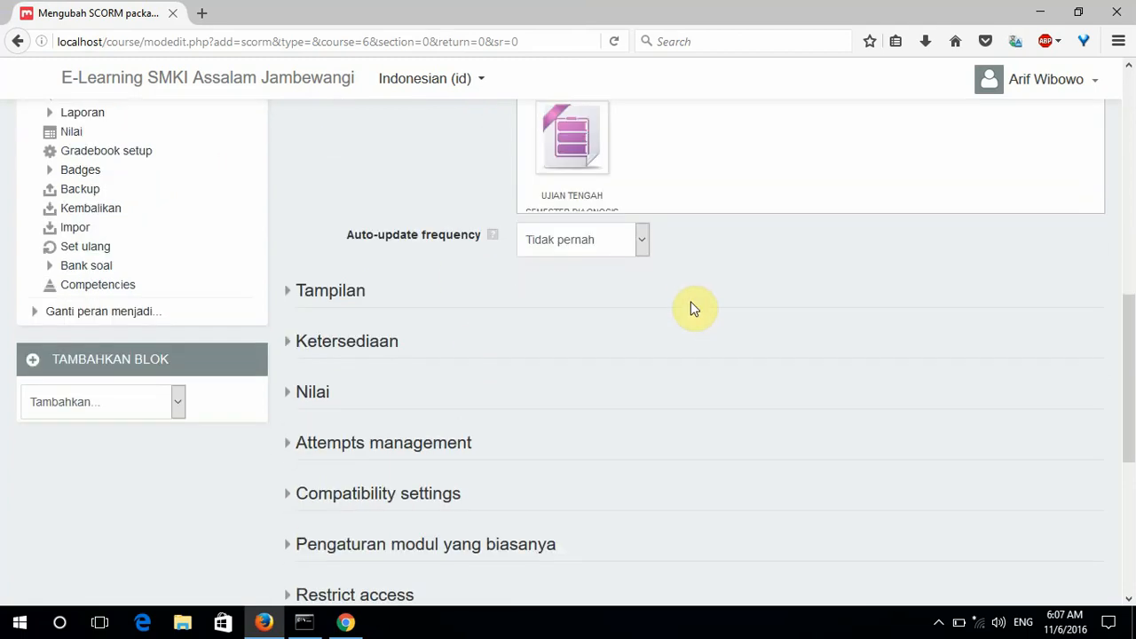
{"action": "scroll", "coordinate": [695, 308], "scroll_direction": "down", "scroll_amount": 5}
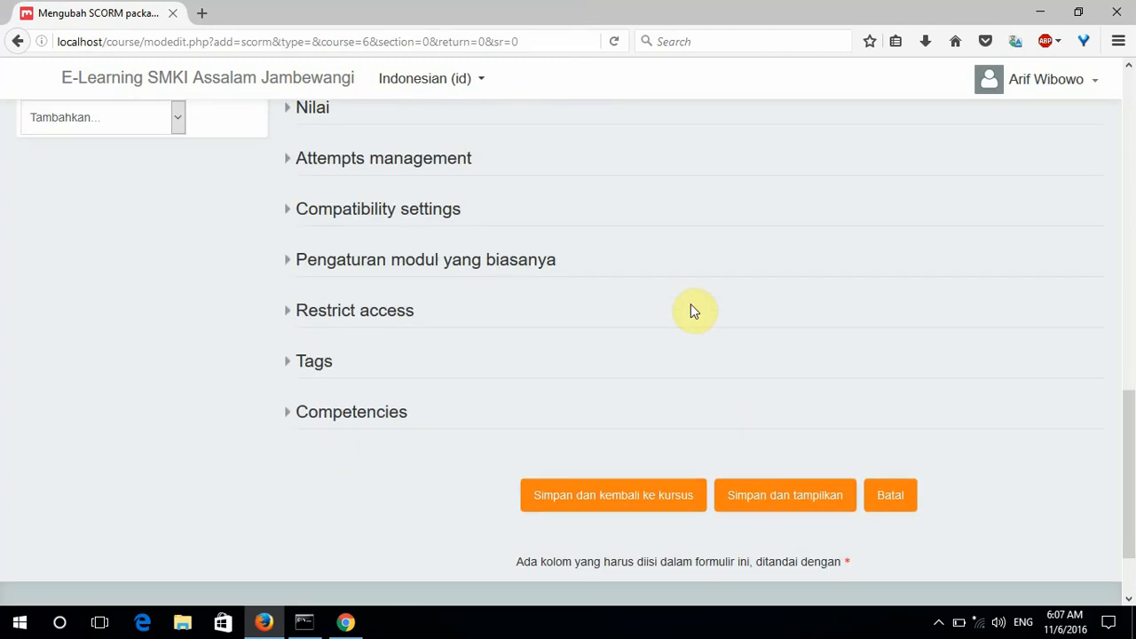
Save the SCORM activity with 'Simpan dan tampilkan' to show its info page.
{"action": "left_click", "coordinate": [778, 495]}
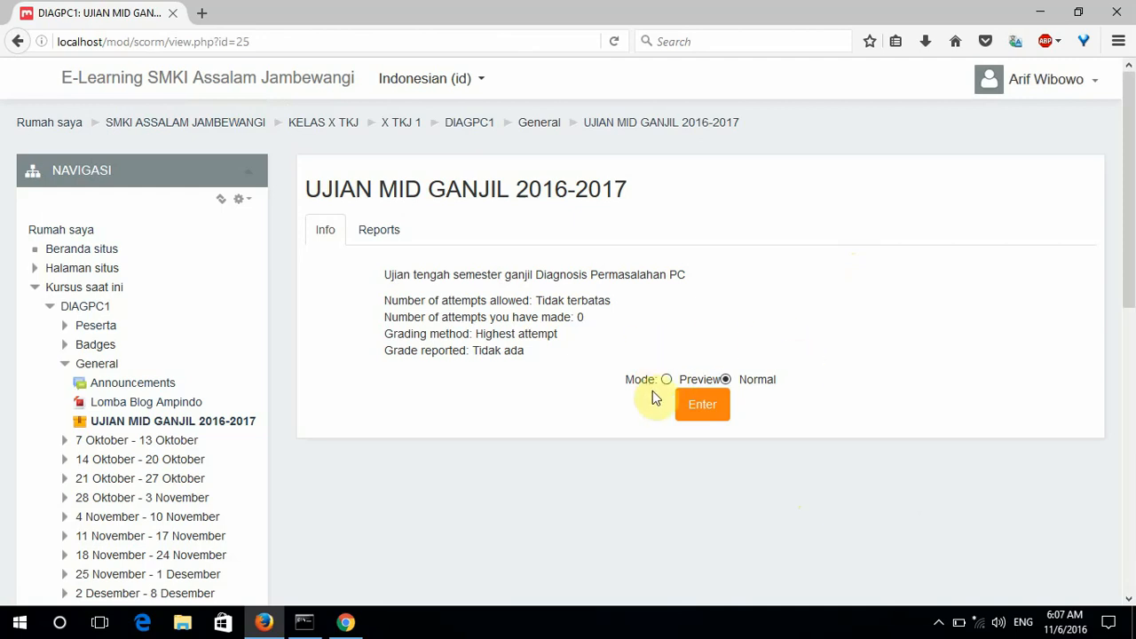
Enter UJIAN MID GANJIL 2016-2017 in Normal mode to load the quiz's Introduction Page.
{"action": "left_click", "coordinate": [702, 408]}
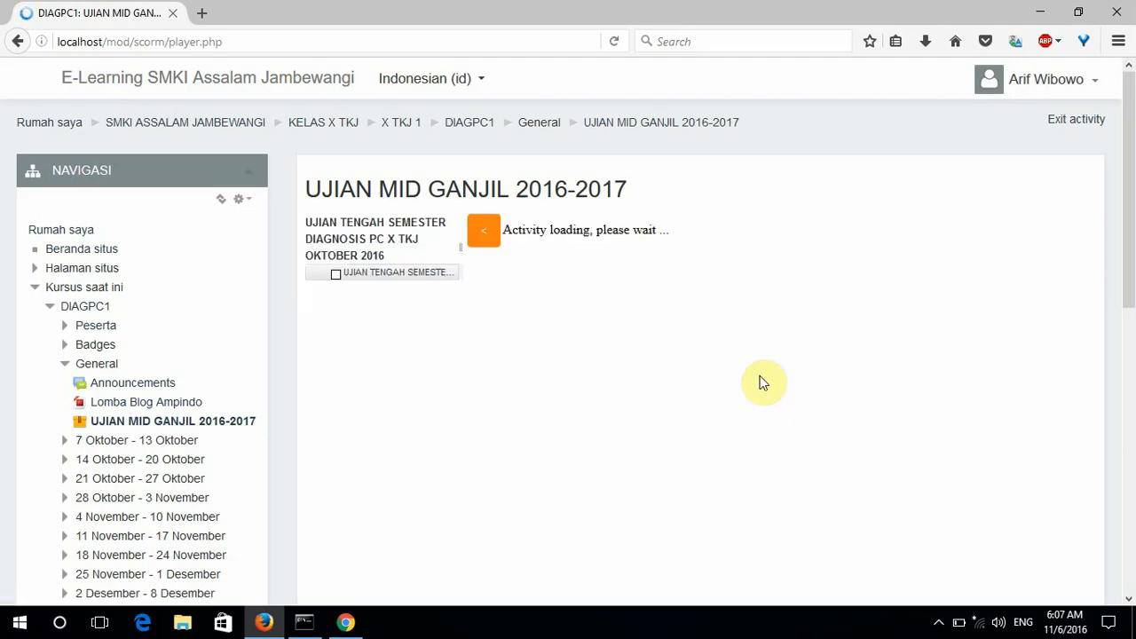
{"action": "scroll", "coordinate": [761, 382], "scroll_direction": "down", "scroll_amount": 4}
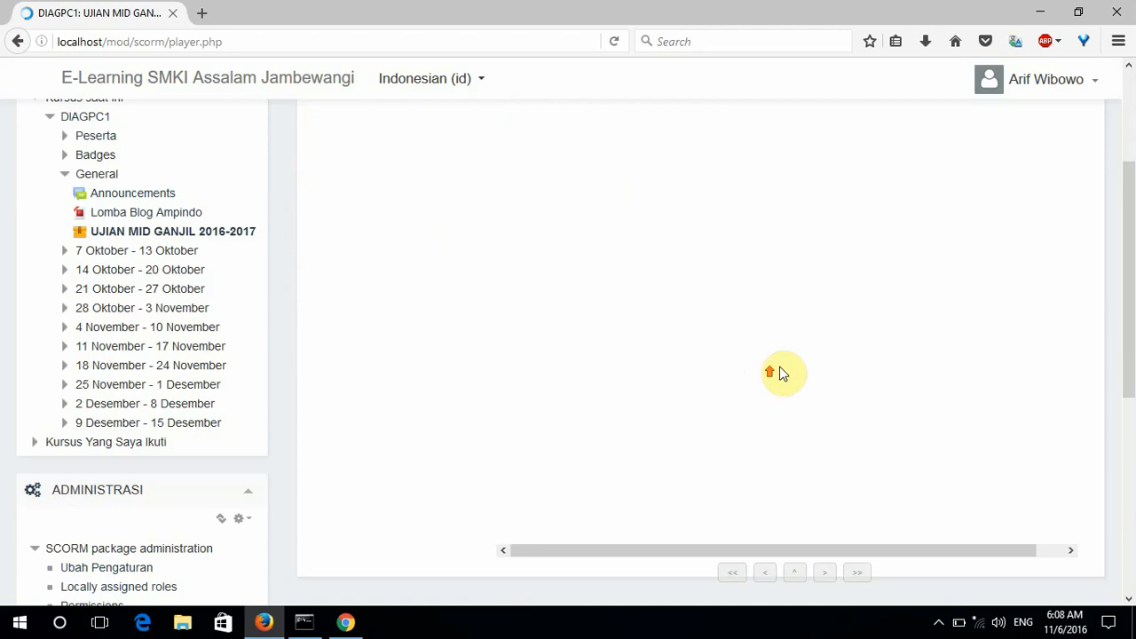
{"action": "scroll", "coordinate": [1133, 242], "scroll_direction": "up", "scroll_amount": 3}
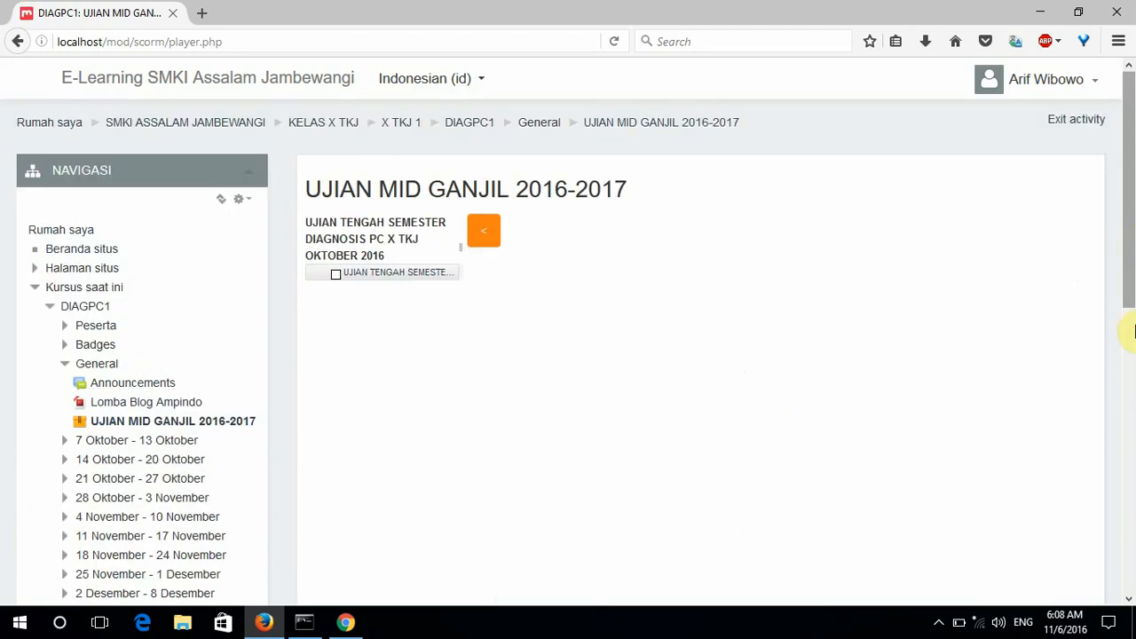
{"action": "scroll", "coordinate": [1133, 316], "scroll_direction": "down", "scroll_amount": 3}
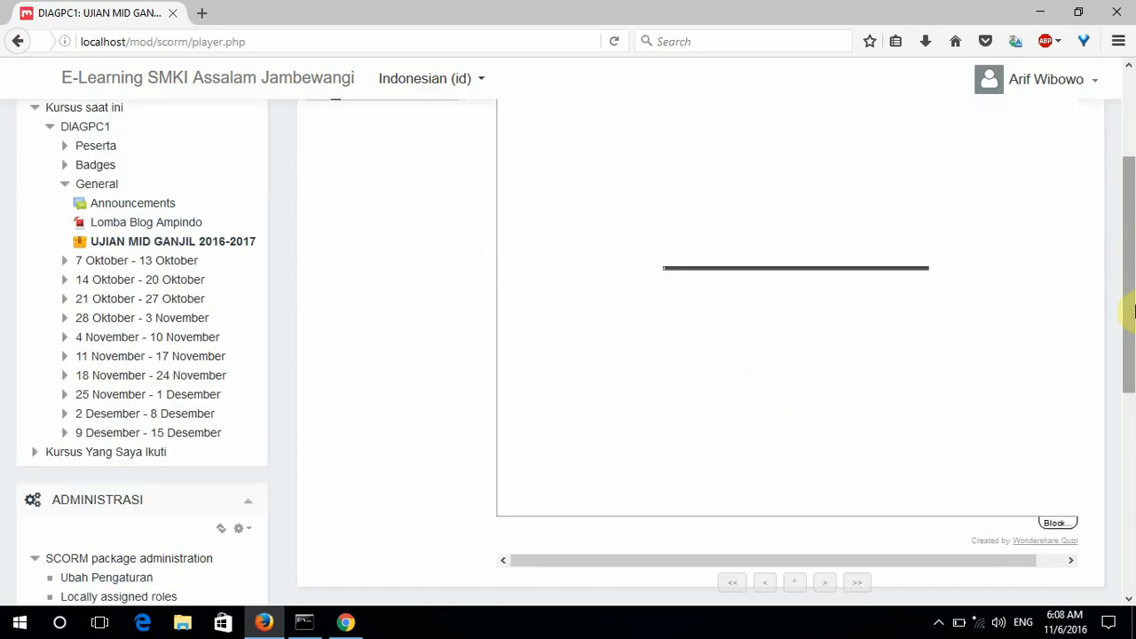
{"action": "left_click_drag", "start_coordinate": [1135, 256], "coordinate": [1134, 282]}
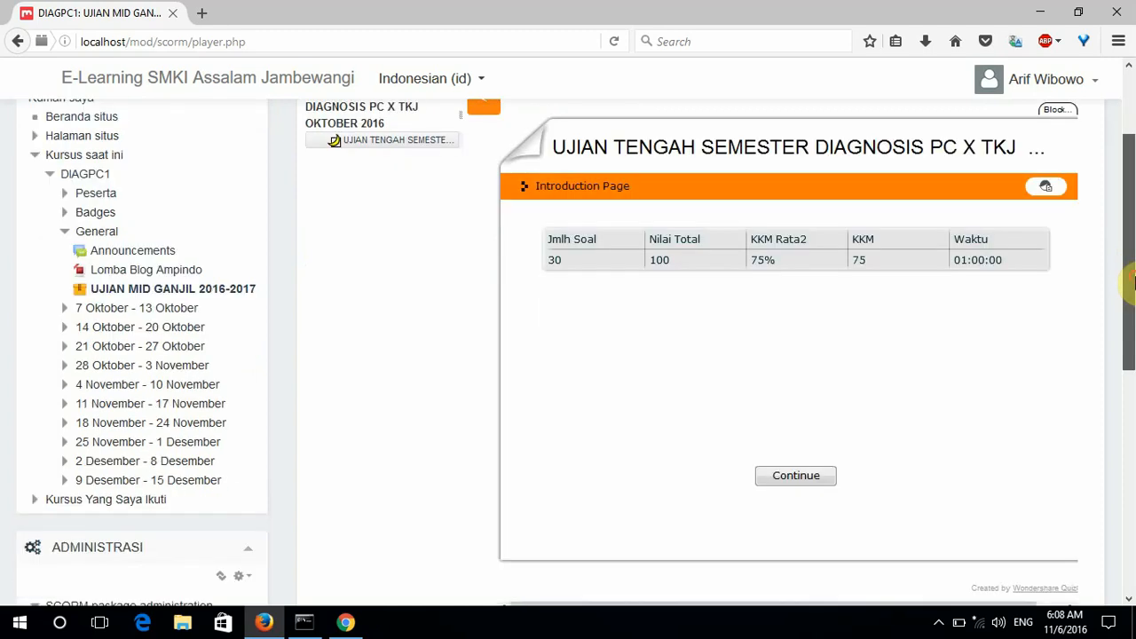
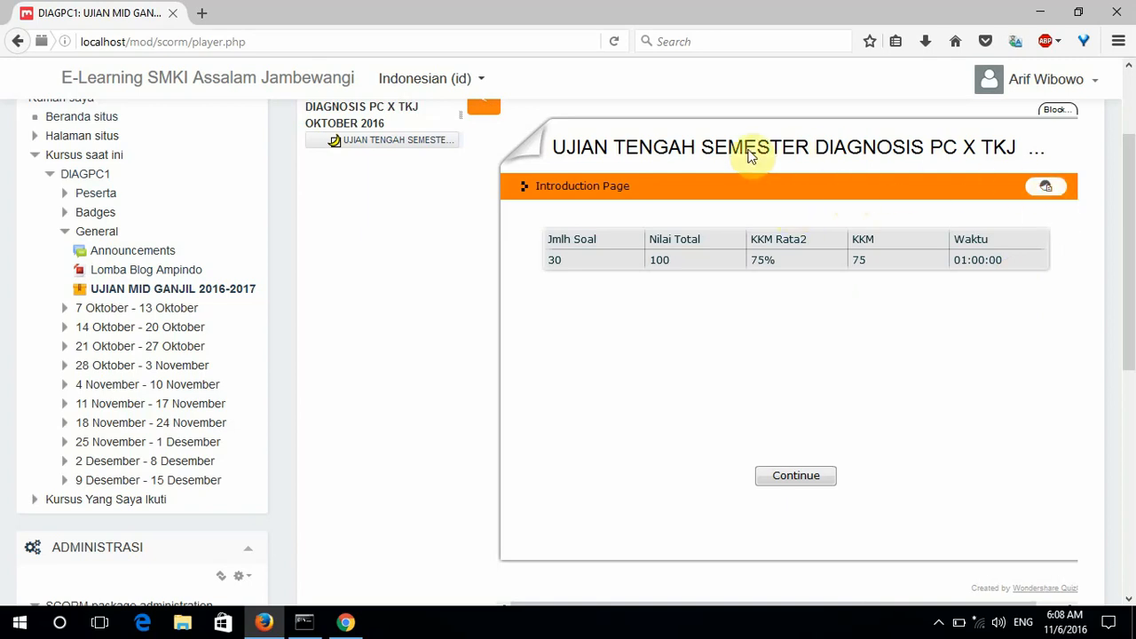
Check the quiz author's details, then continue from the Introduction Page to question 1 of 30.
{"action": "left_click", "coordinate": [1053, 188]}
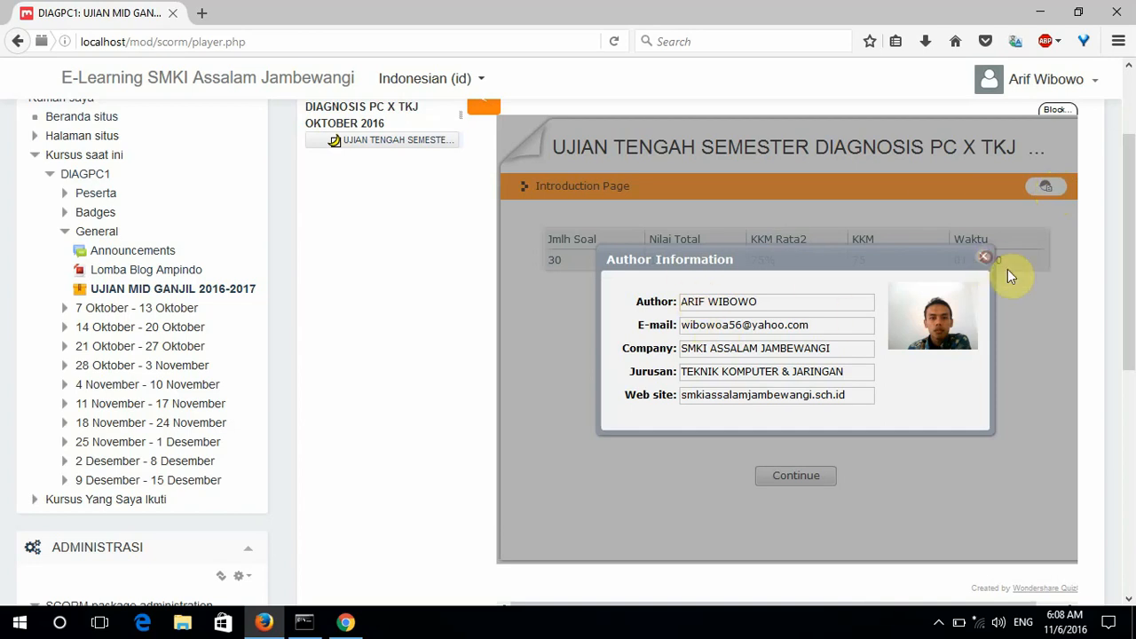
{"action": "left_click", "coordinate": [986, 259]}
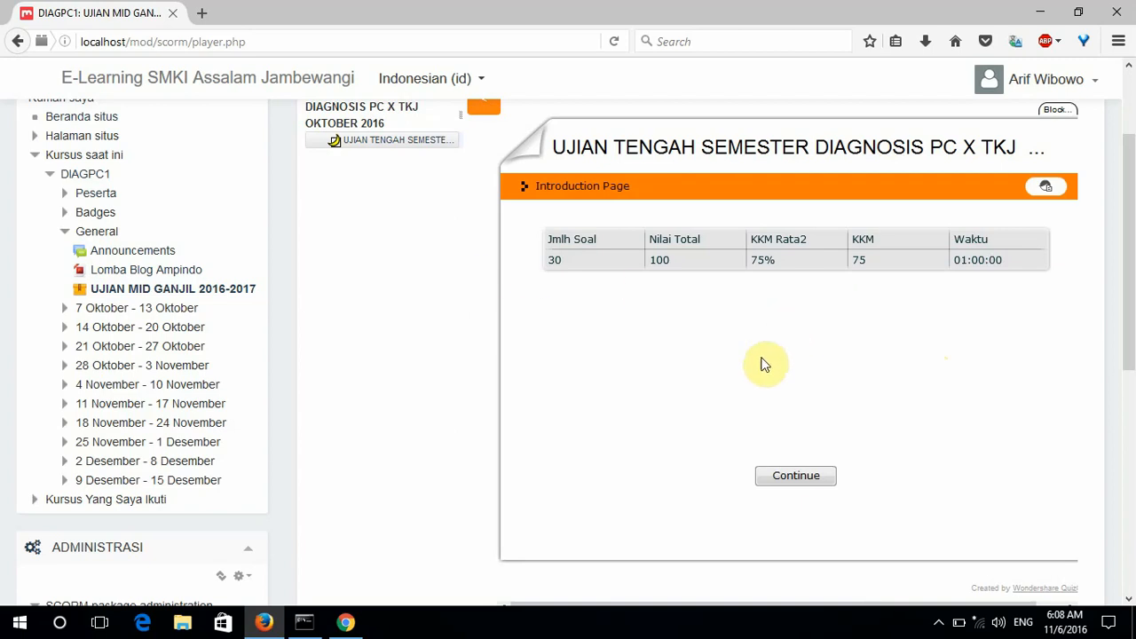
{"action": "left_click", "coordinate": [792, 479]}
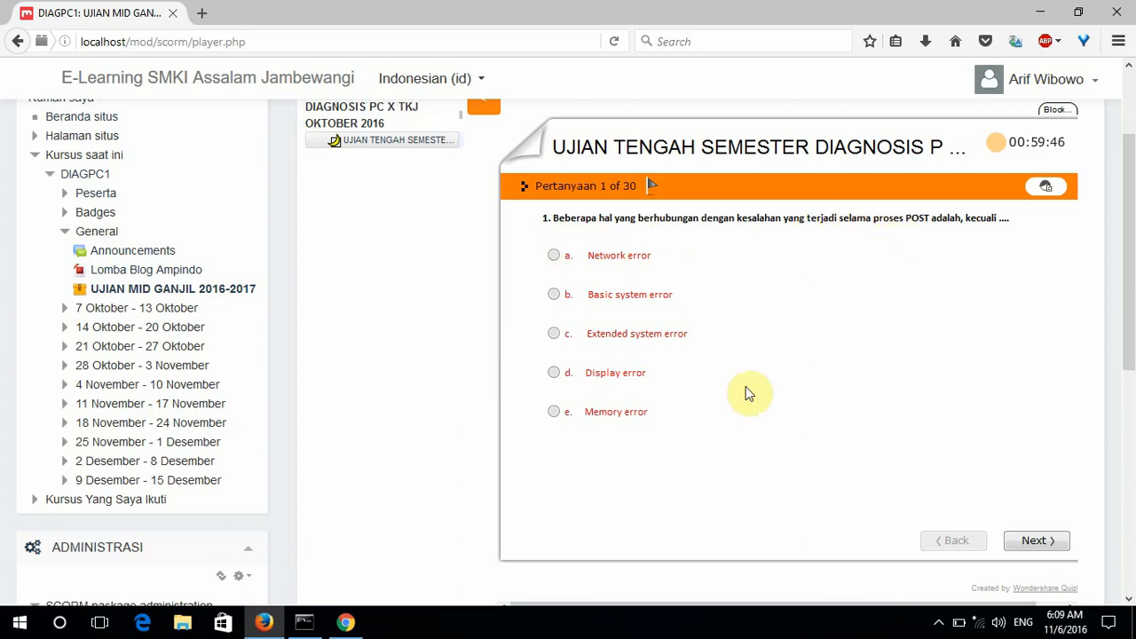
Answer question 1 with 'Network error', then skip through the remaining questions to question 30.
{"action": "left_click", "coordinate": [553, 256]}
{"action": "left_click", "coordinate": [1021, 537]}
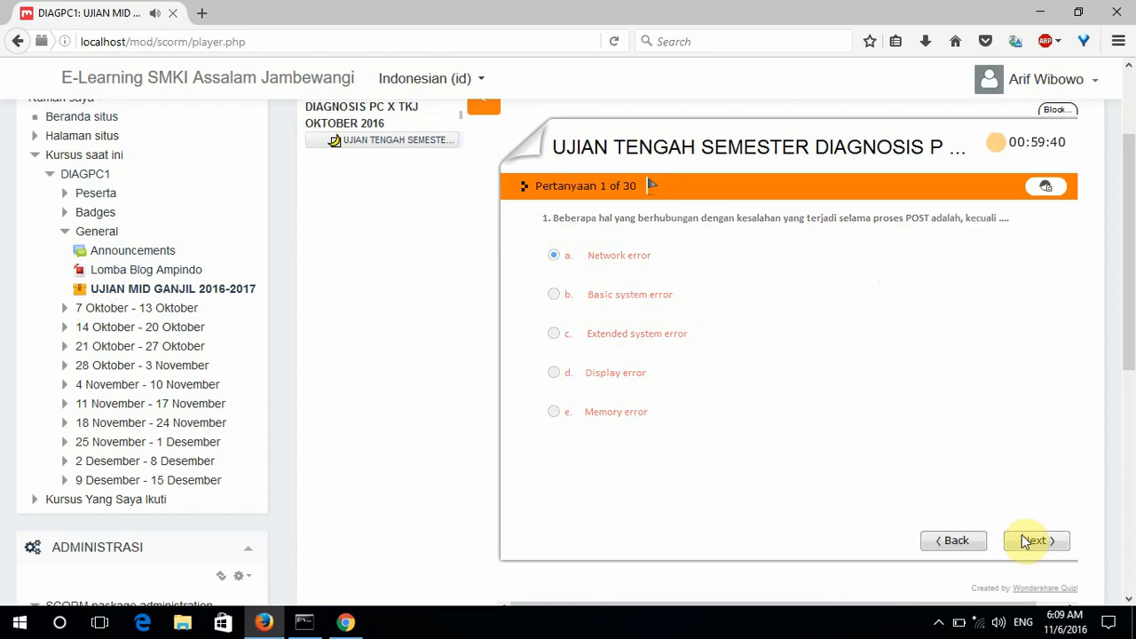
{"action": "left_click", "coordinate": [1022, 537]}
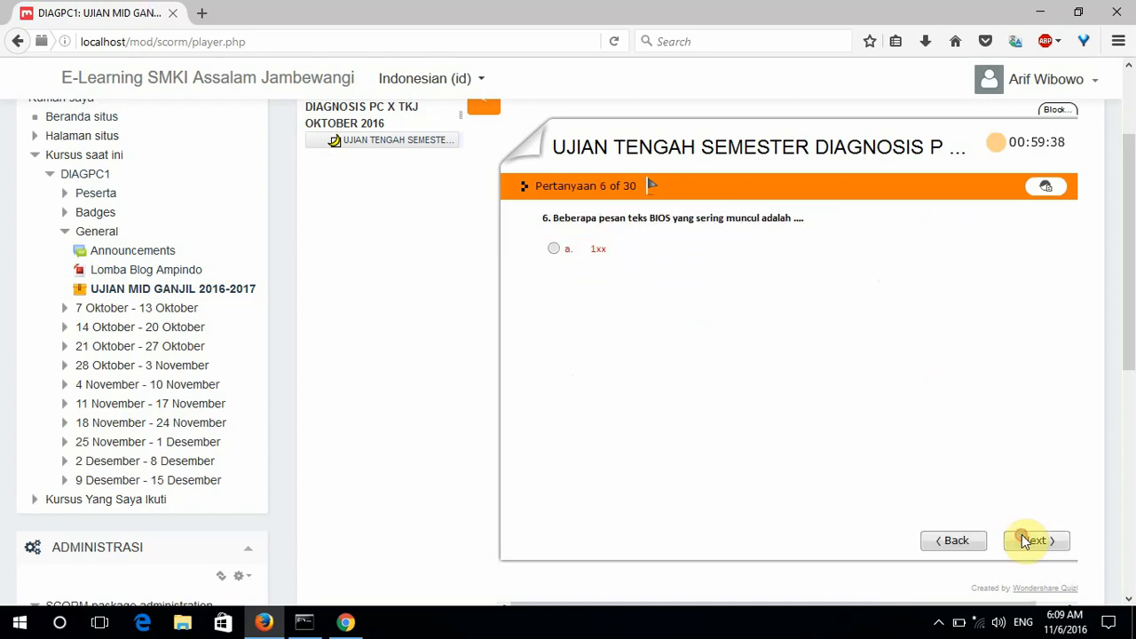
{"action": "left_click", "coordinate": [1022, 537]}
{"action": "left_click", "coordinate": [1022, 537]}
{"action": "left_click", "coordinate": [1022, 537]}
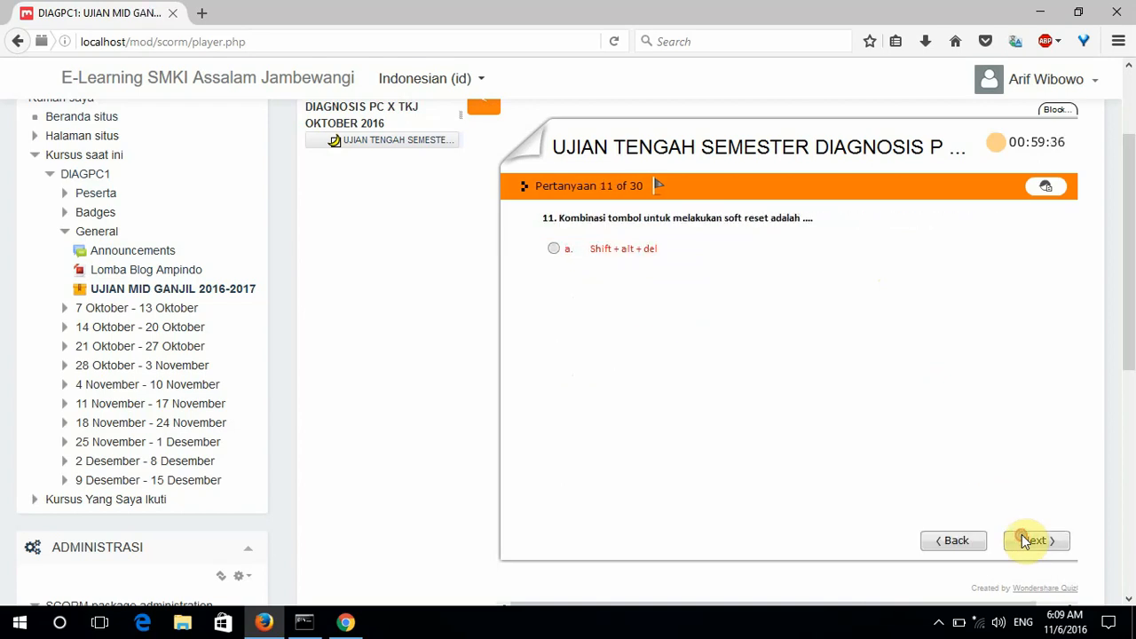
{"action": "left_click", "coordinate": [1022, 537]}
{"action": "left_click", "coordinate": [1022, 538]}
{"action": "left_click", "coordinate": [1022, 537]}
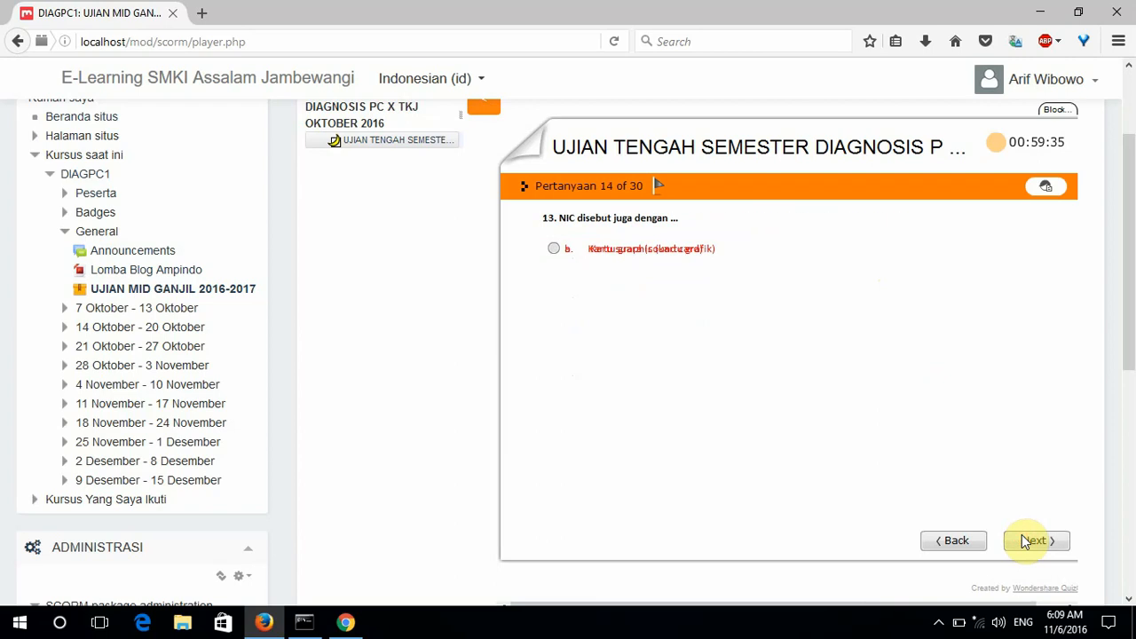
{"action": "left_click", "coordinate": [1022, 537]}
{"action": "left_click", "coordinate": [1022, 537]}
{"action": "left_click", "coordinate": [1022, 537]}
{"action": "left_click", "coordinate": [1022, 537]}
{"action": "left_click", "coordinate": [1022, 537]}
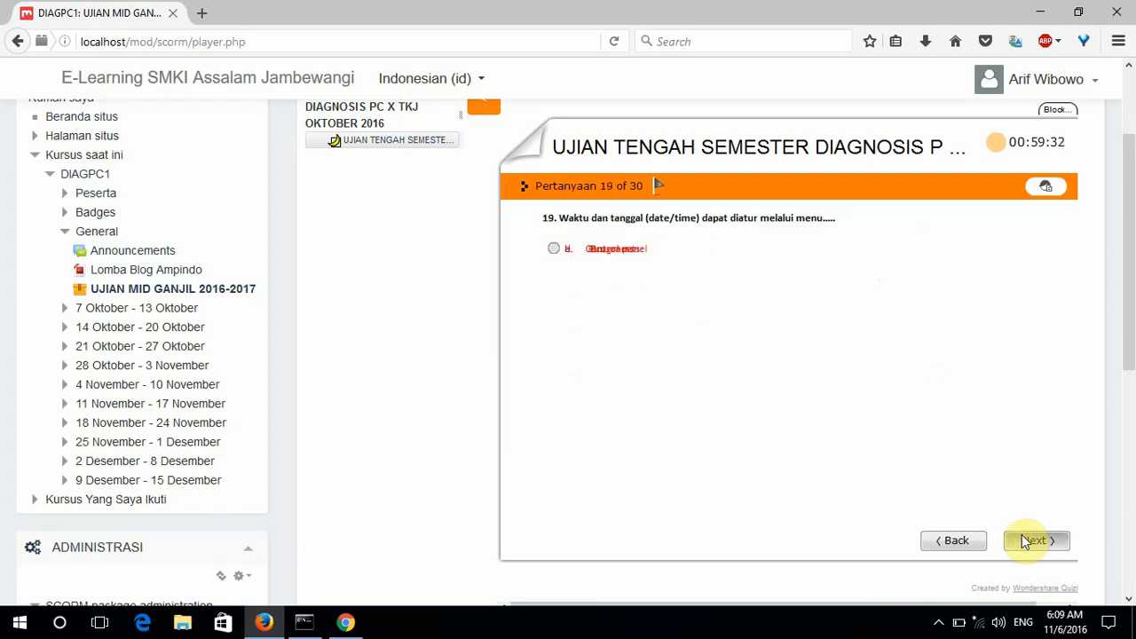
{"action": "left_click", "coordinate": [1022, 537]}
{"action": "left_click", "coordinate": [1022, 537]}
{"action": "left_click", "coordinate": [1022, 537]}
{"action": "left_click", "coordinate": [1021, 537]}
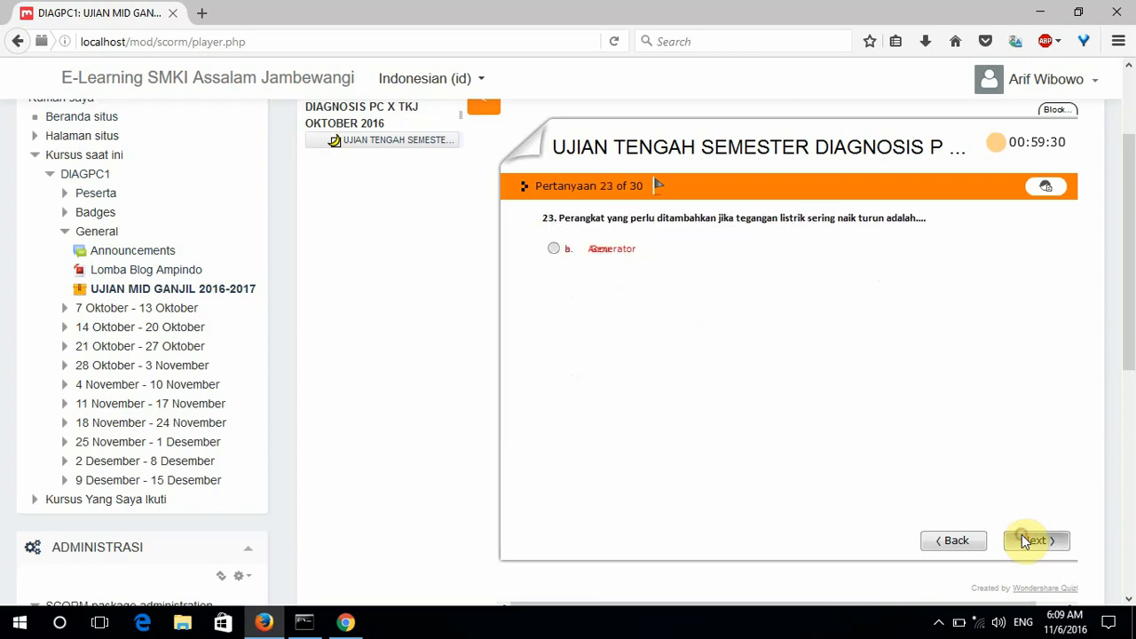
{"action": "left_click", "coordinate": [1022, 537]}
{"action": "left_click", "coordinate": [1022, 537]}
{"action": "left_click", "coordinate": [1022, 538]}
{"action": "left_click", "coordinate": [1022, 537]}
{"action": "left_click", "coordinate": [1022, 537]}
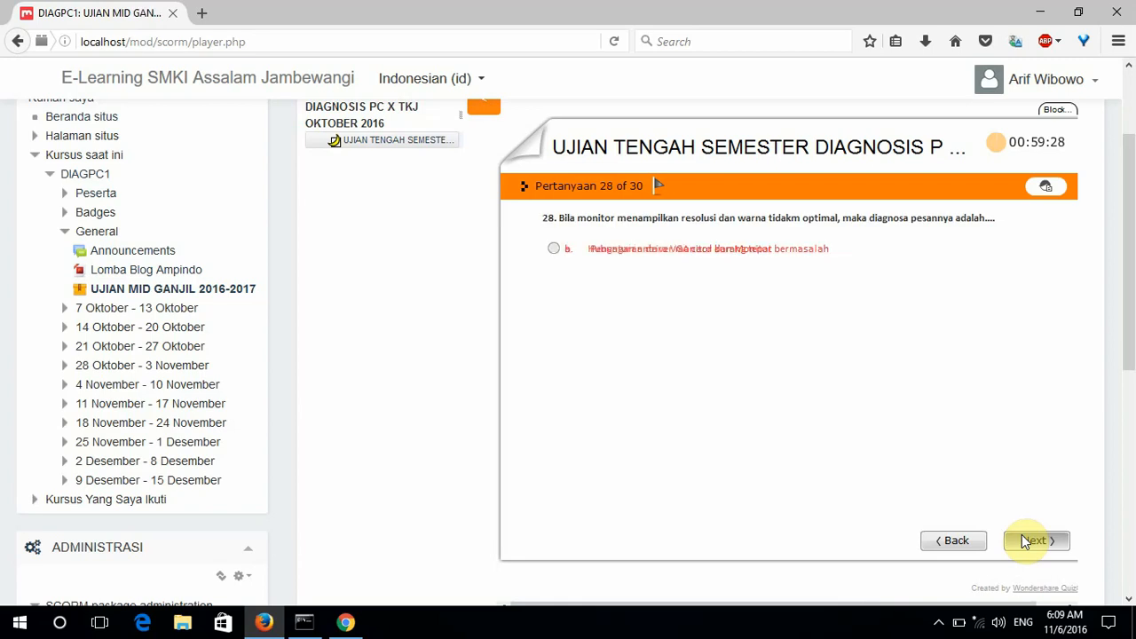
{"action": "left_click", "coordinate": [1022, 537]}
{"action": "left_click", "coordinate": [1022, 537]}
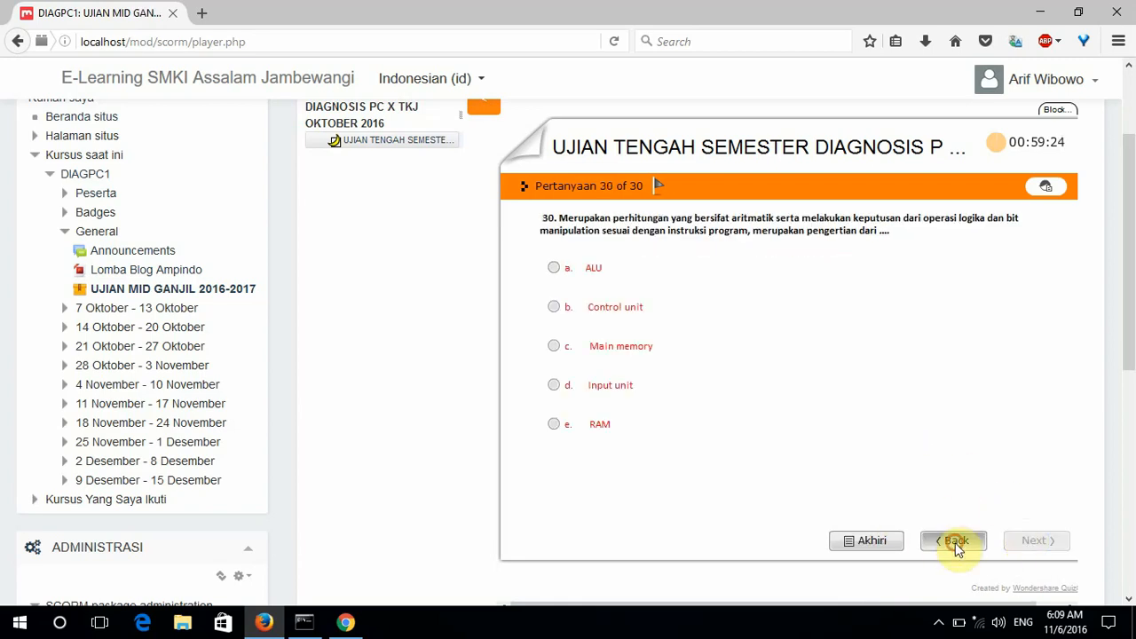
{"action": "left_click", "coordinate": [955, 544]}
{"action": "left_click", "coordinate": [1034, 544]}
End the test with Akhiri and confirm Yes despite unanswered questions, showing a score of 4.
{"action": "left_click", "coordinate": [873, 541]}
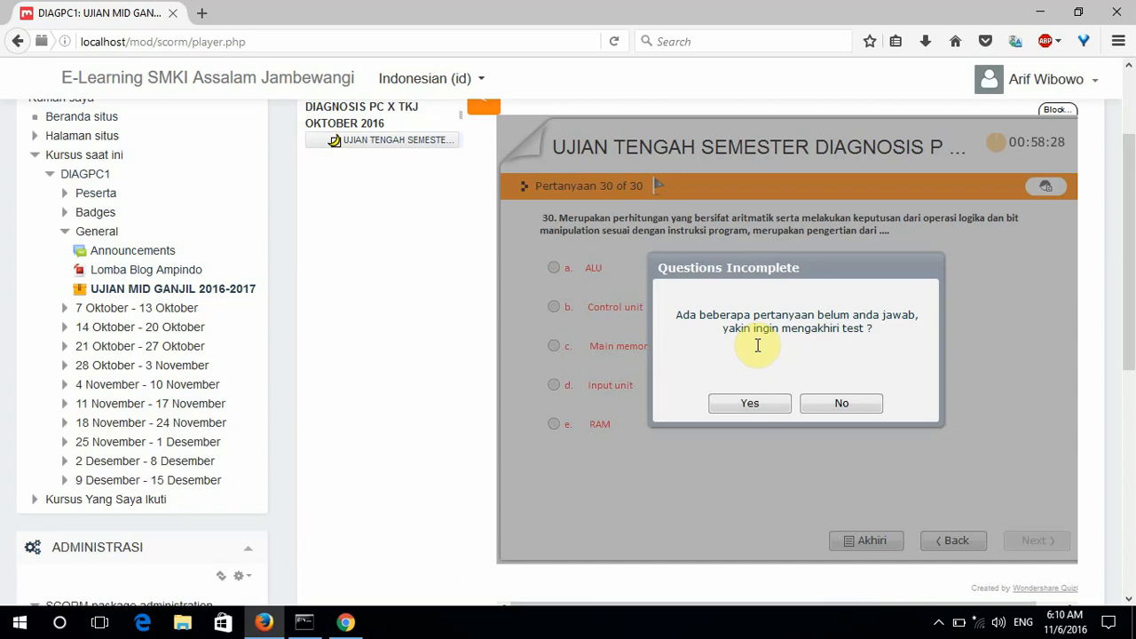
{"action": "left_click", "coordinate": [750, 404]}
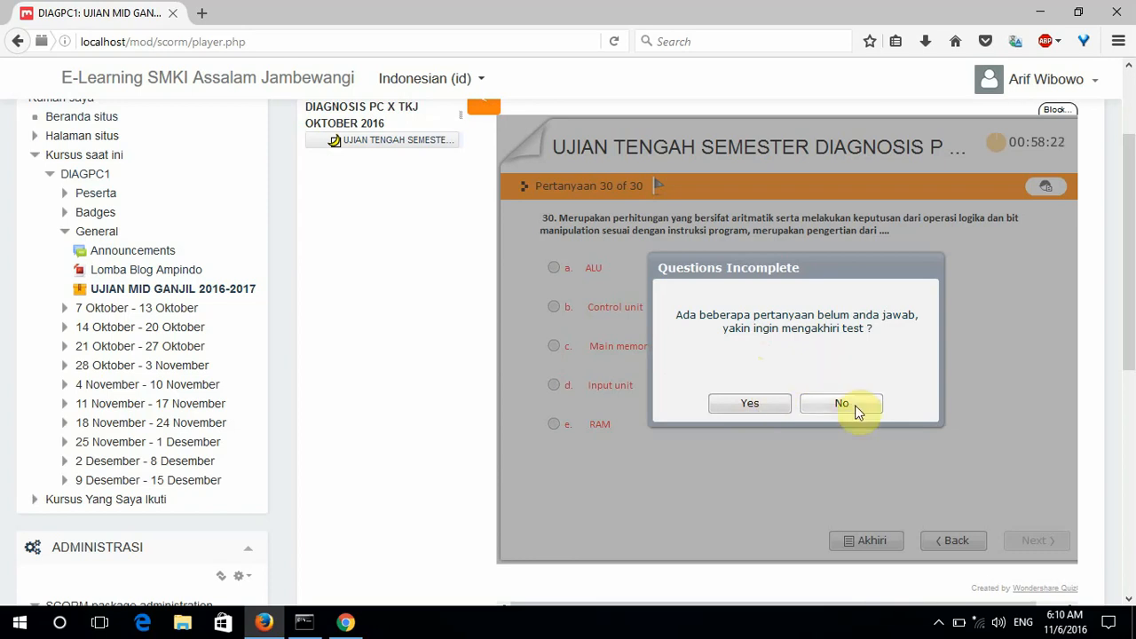
{"action": "left_click", "coordinate": [750, 406]}
{"action": "left_click", "coordinate": [750, 404]}
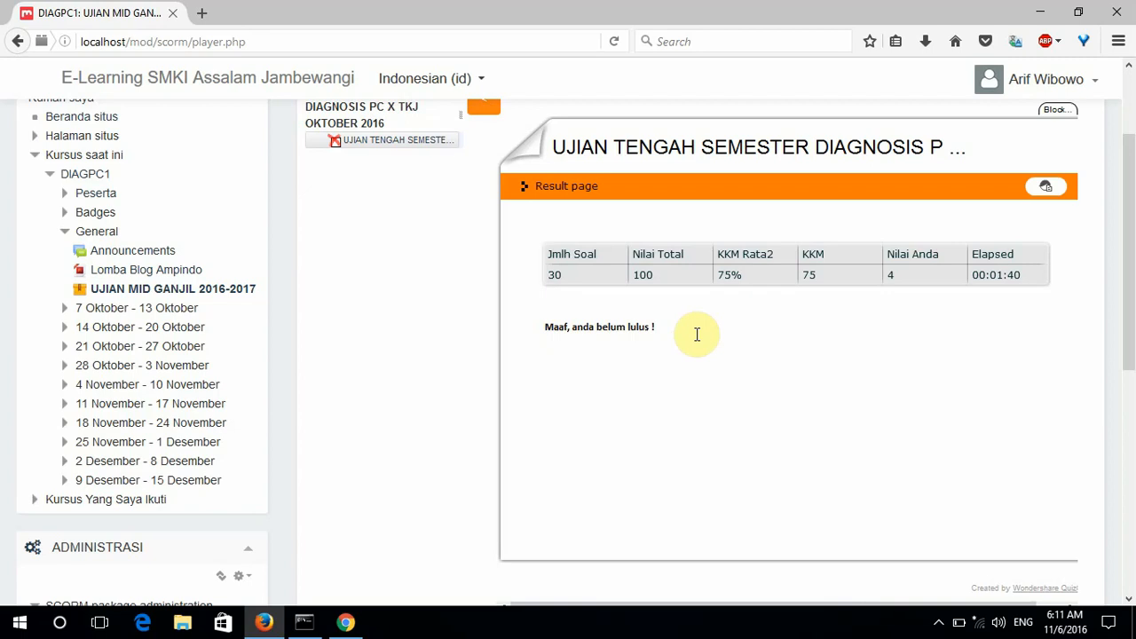
Expand Administrasi kursus in the sidebar and choose Nilai to open the DIAGPC1 Grader report.
{"action": "scroll", "coordinate": [699, 342], "scroll_direction": "up", "scroll_amount": 1}
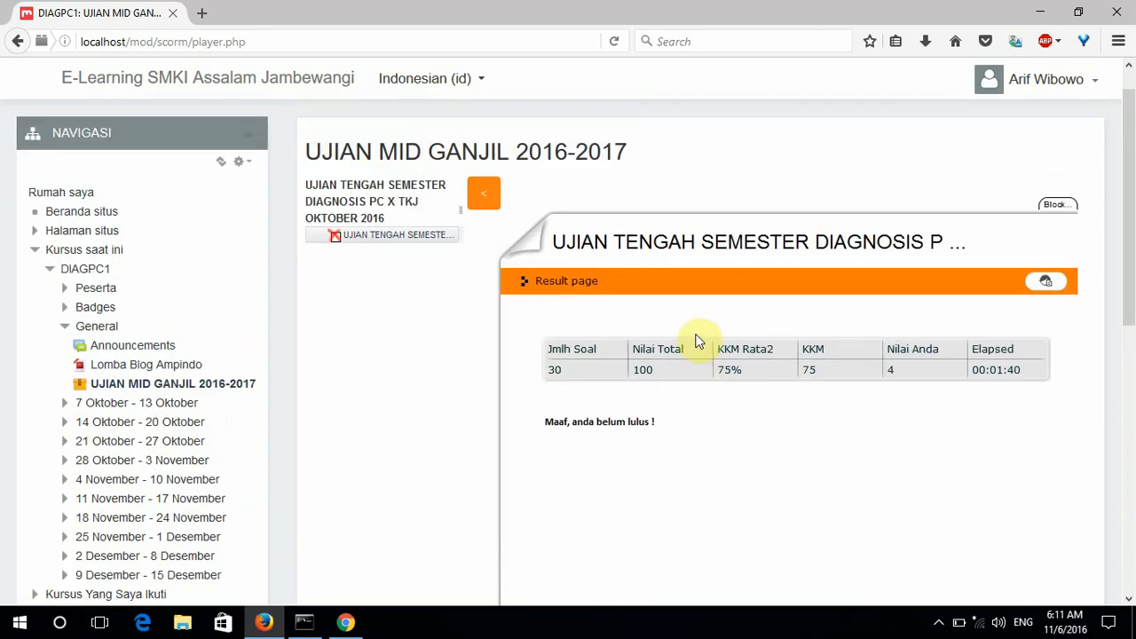
{"action": "scroll", "coordinate": [699, 342], "scroll_direction": "down", "scroll_amount": 4}
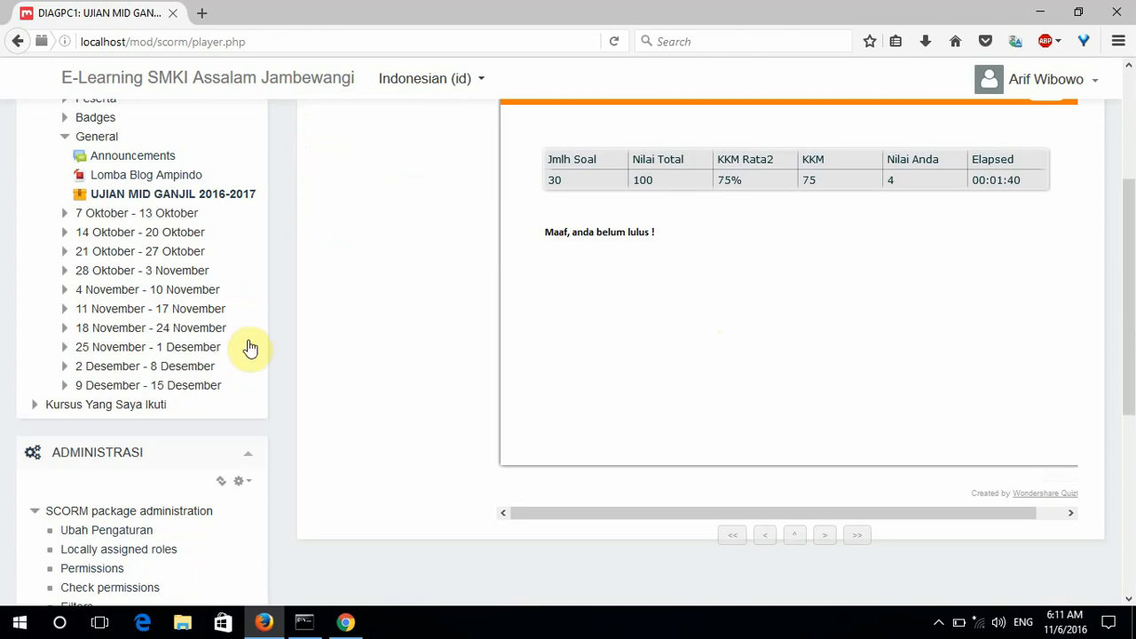
{"action": "scroll", "coordinate": [250, 348], "scroll_direction": "down", "scroll_amount": 5}
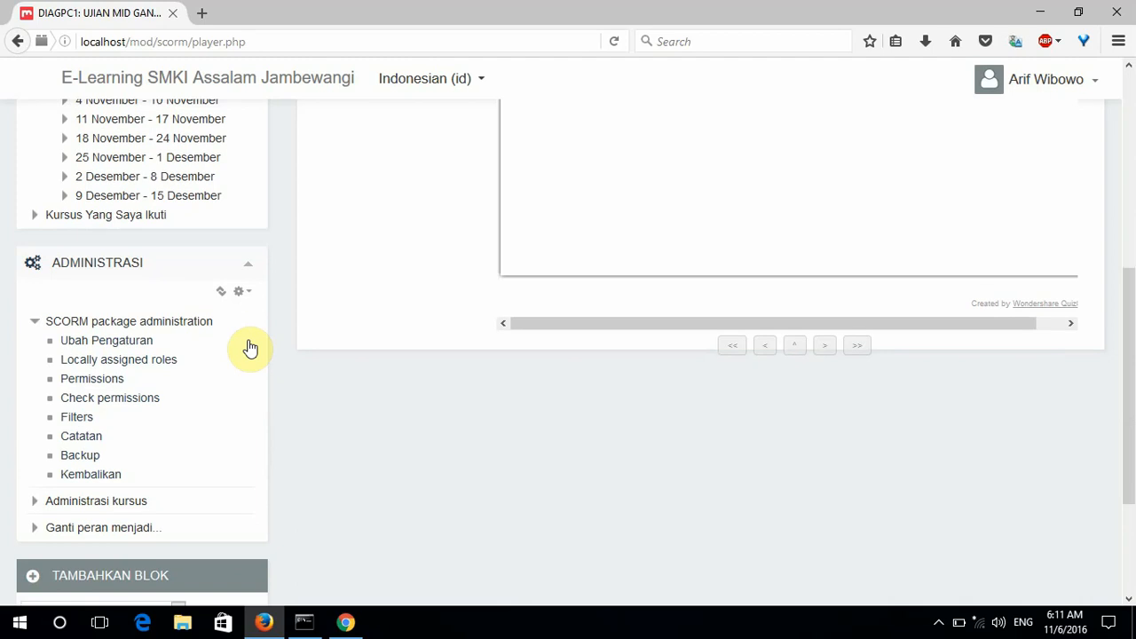
{"action": "left_click", "coordinate": [114, 345]}
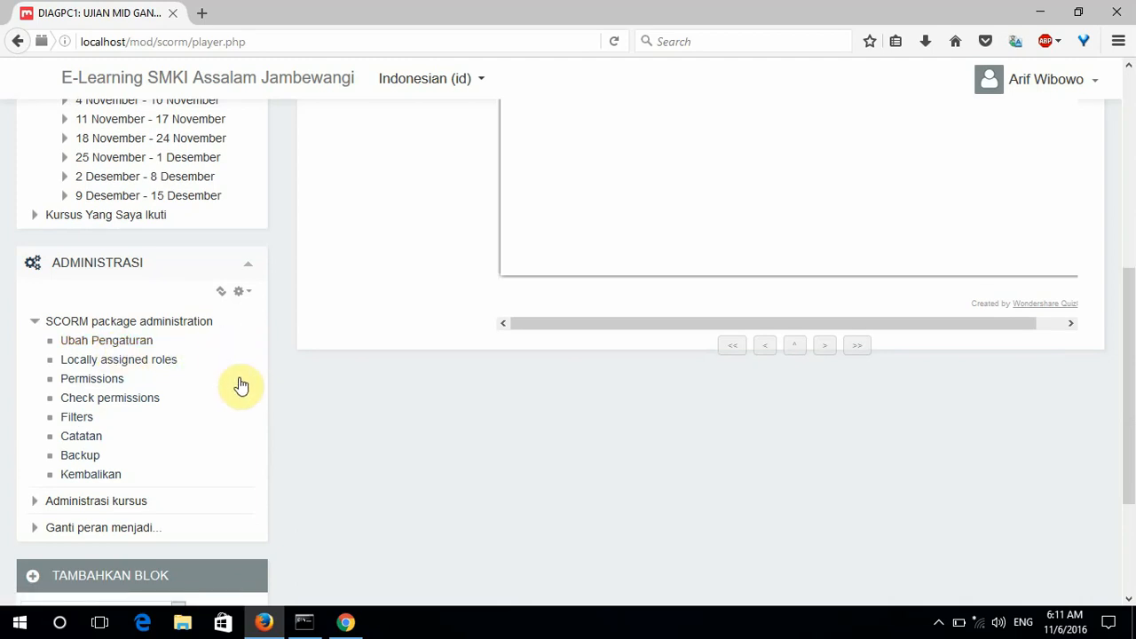
{"action": "left_click", "coordinate": [34, 503]}
{"action": "left_click", "coordinate": [84, 517]}
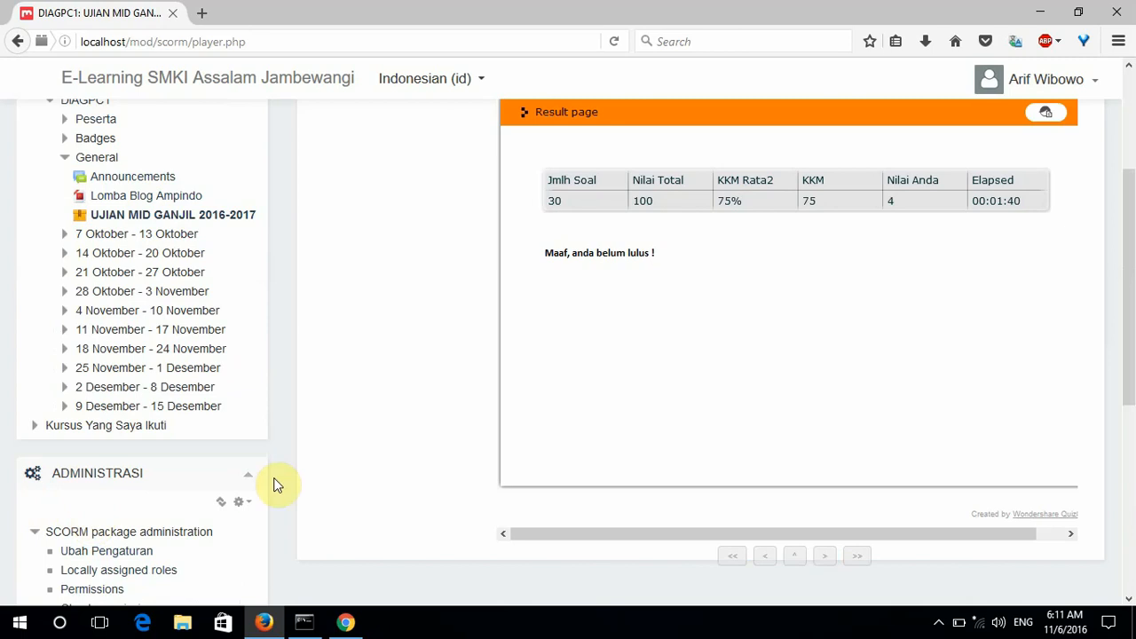
{"action": "scroll", "coordinate": [284, 490], "scroll_direction": "down", "scroll_amount": 3}
{"action": "left_click", "coordinate": [36, 522]}
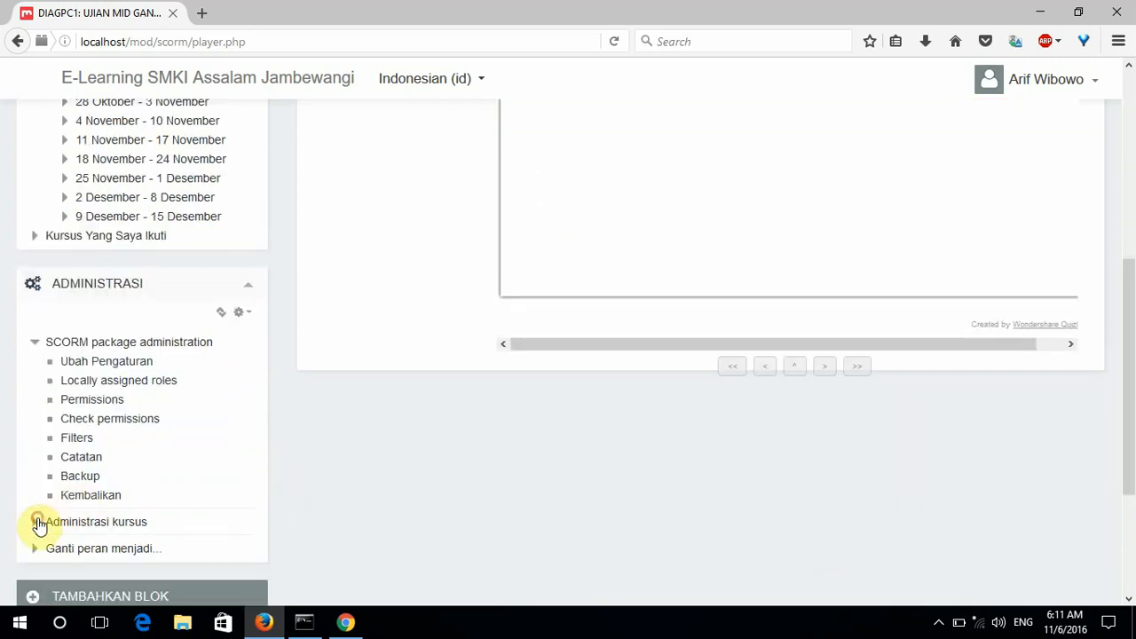
{"action": "scroll", "coordinate": [229, 488], "scroll_direction": "down", "scroll_amount": 3}
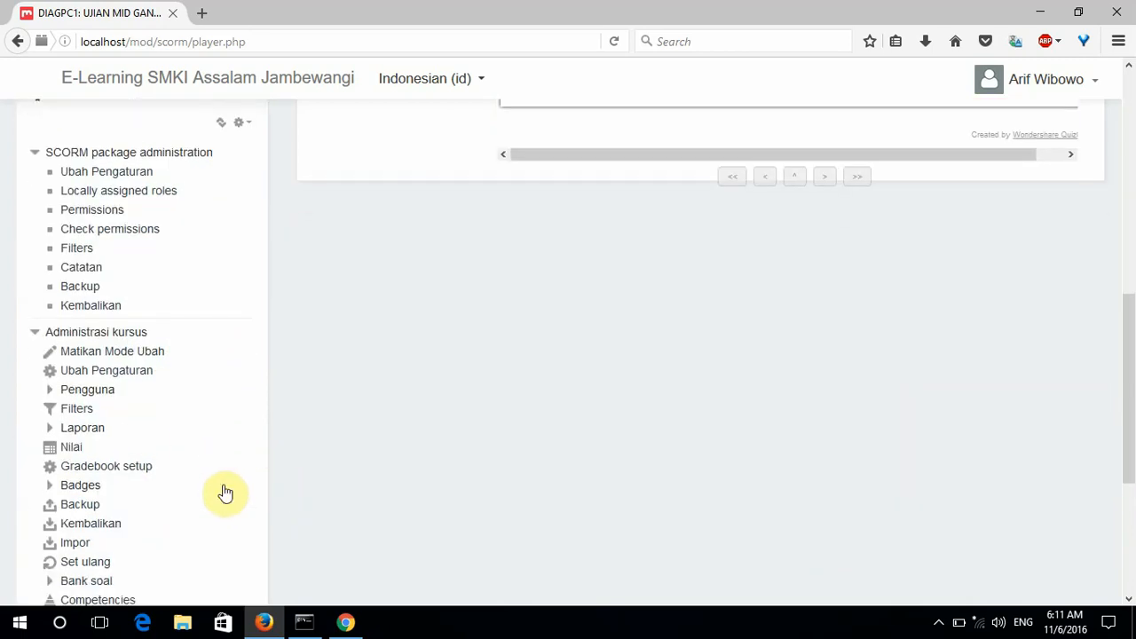
{"action": "left_click", "coordinate": [66, 454]}
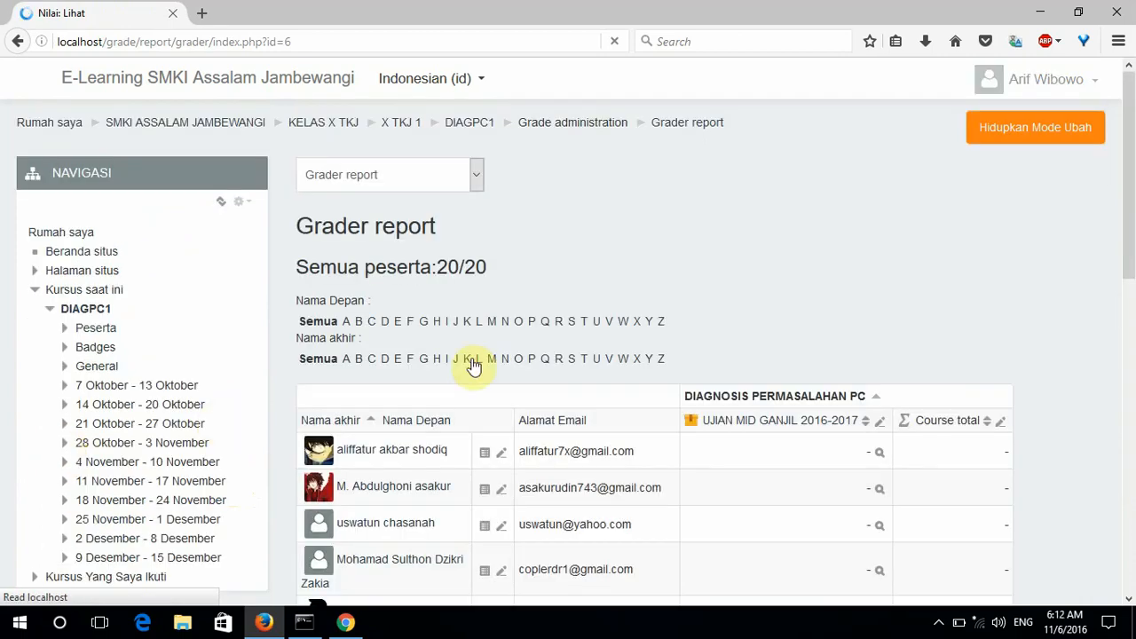
Review the participant rows in the Grader report, then expand Grade administration > Export.
{"action": "scroll", "coordinate": [746, 369], "scroll_direction": "down", "scroll_amount": 3}
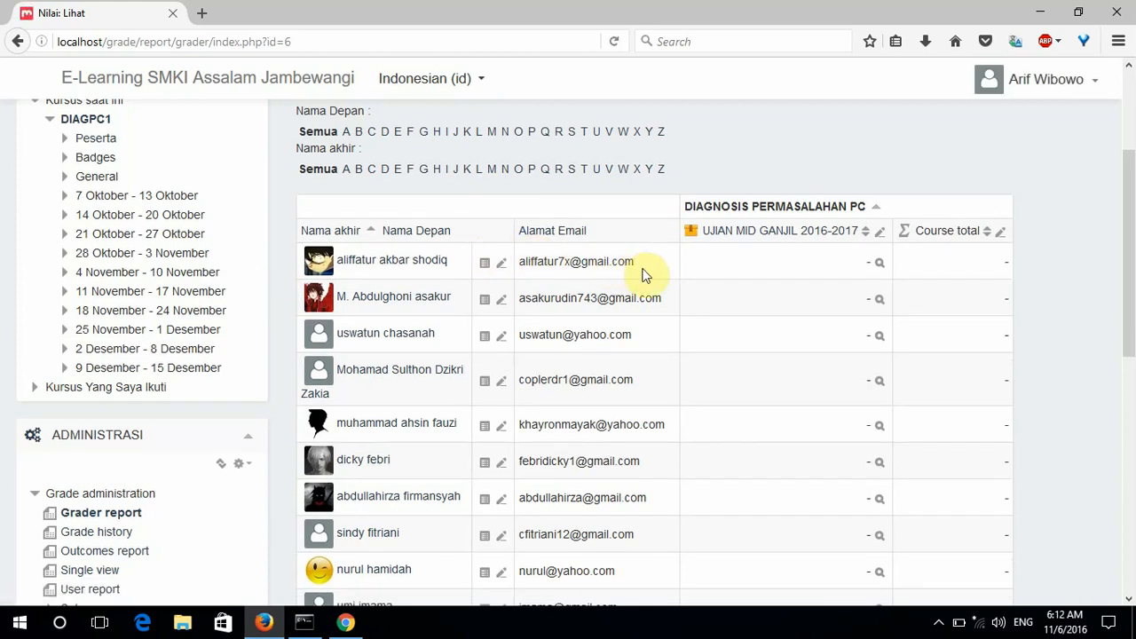
{"action": "scroll", "coordinate": [646, 275], "scroll_direction": "down", "scroll_amount": 4}
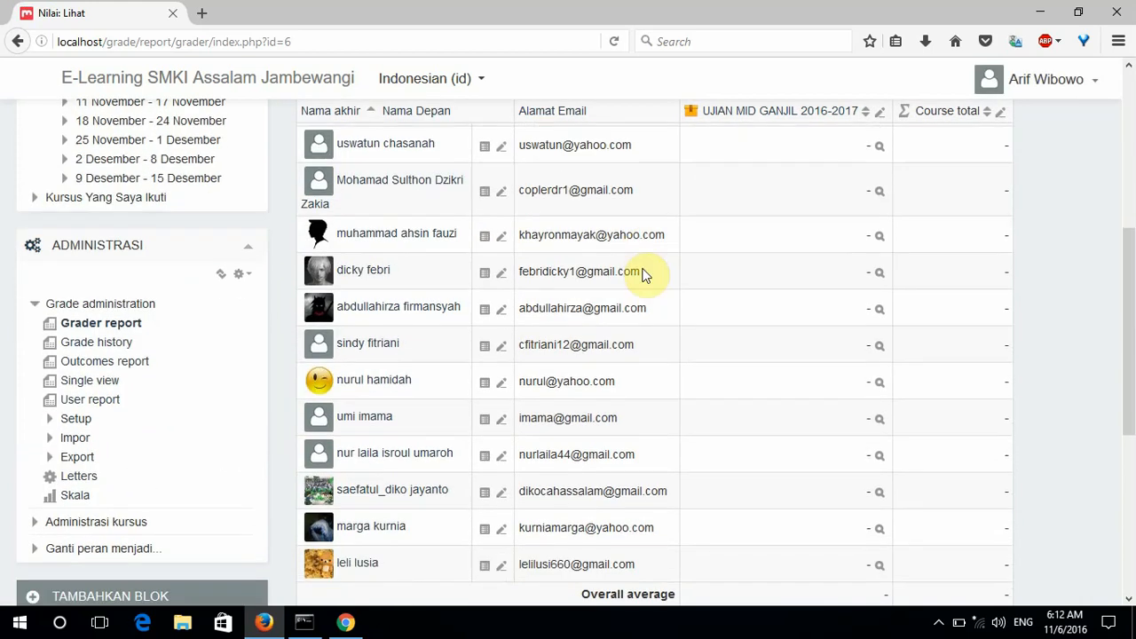
{"action": "scroll", "coordinate": [646, 275], "scroll_direction": "down", "scroll_amount": 4}
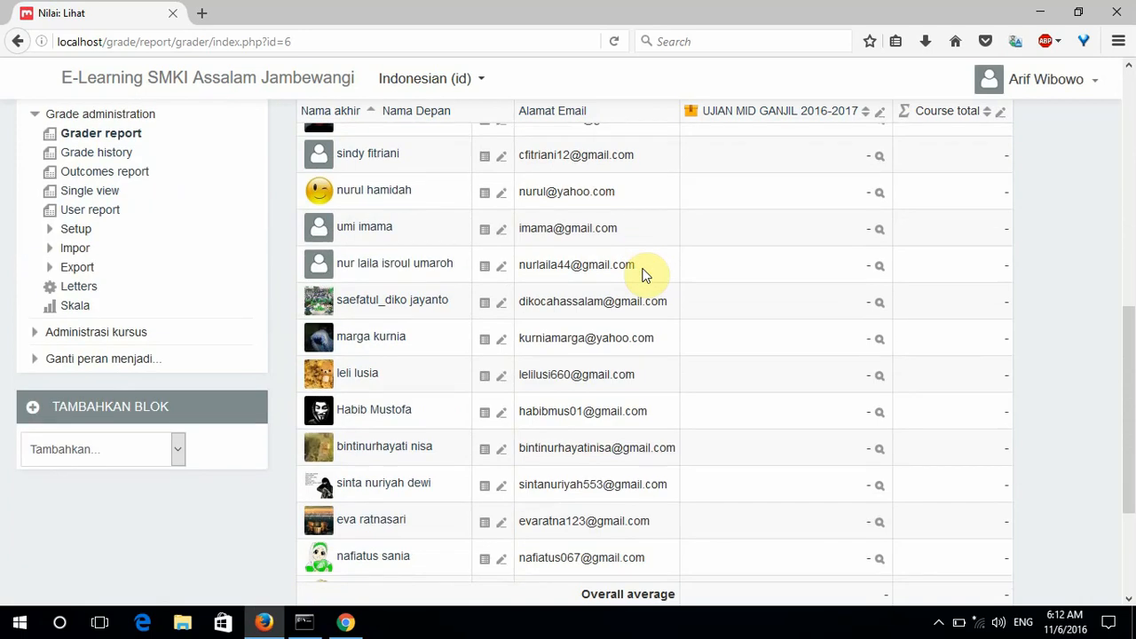
{"action": "scroll", "coordinate": [645, 275], "scroll_direction": "down", "scroll_amount": 4}
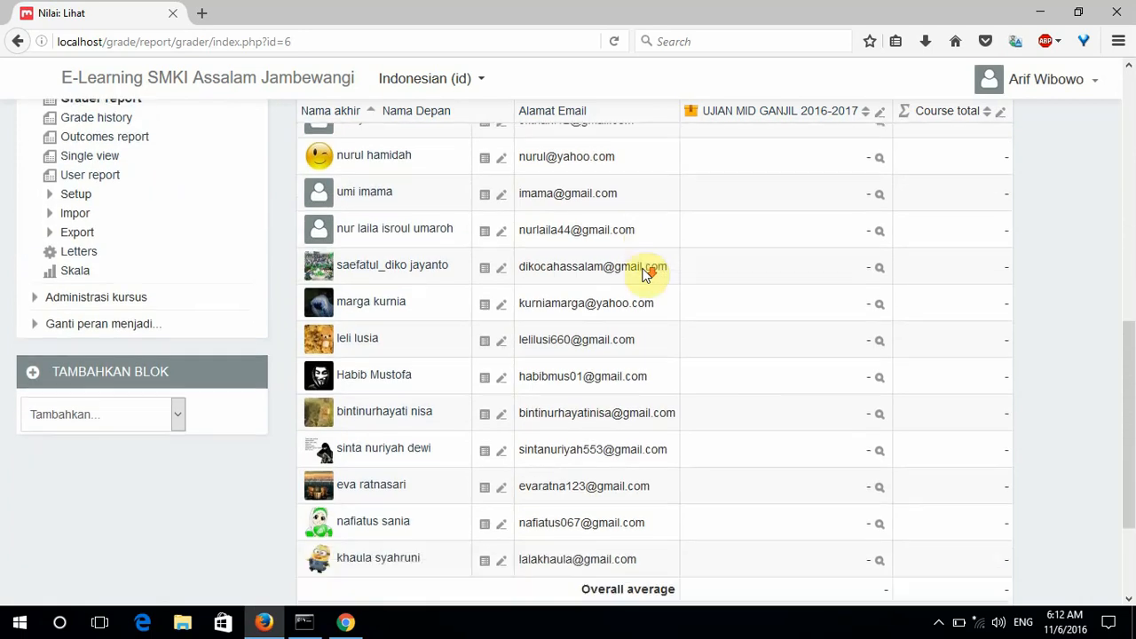
{"action": "scroll", "coordinate": [646, 275], "scroll_direction": "up", "scroll_amount": 10}
{"action": "scroll", "coordinate": [649, 269], "scroll_direction": "up", "scroll_amount": 3}
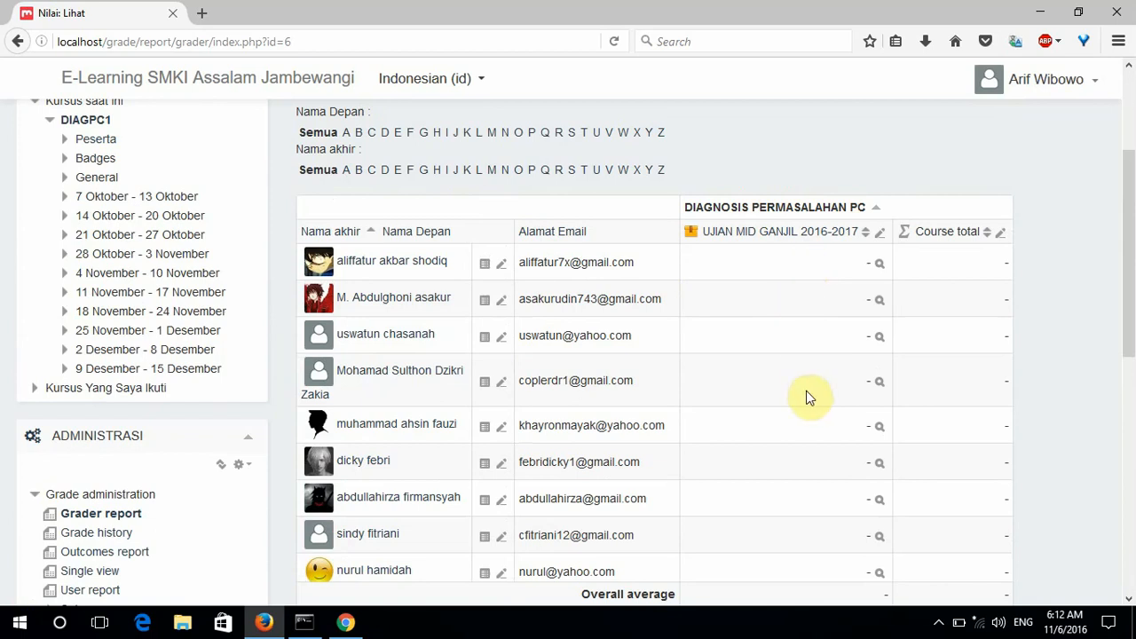
{"action": "scroll", "coordinate": [825, 286], "scroll_direction": "down", "scroll_amount": 3}
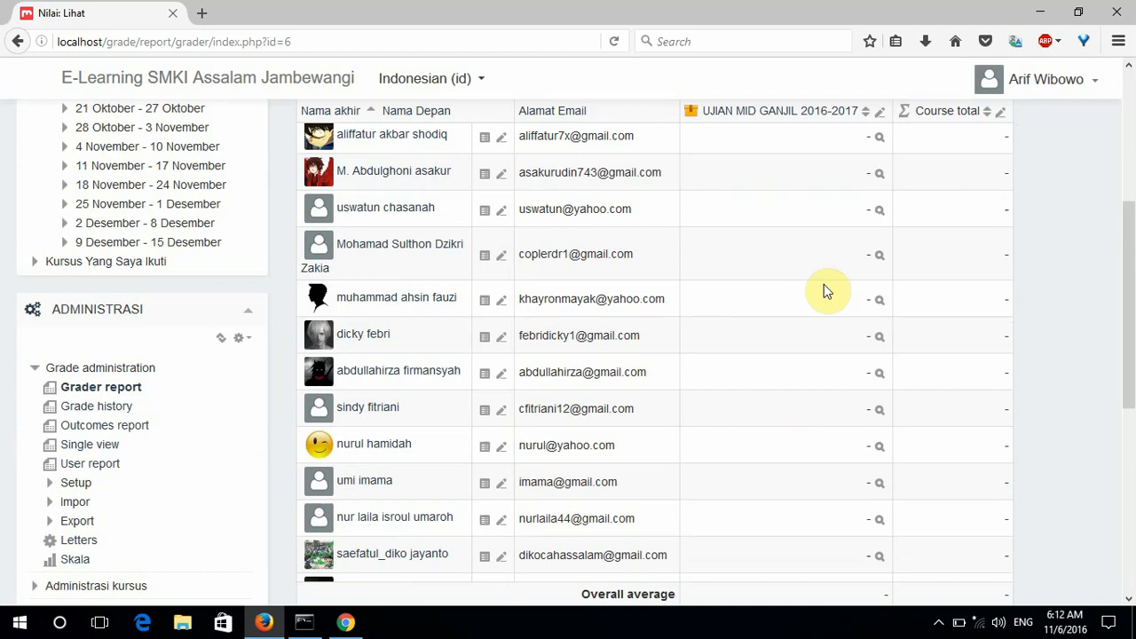
{"action": "scroll", "coordinate": [824, 285], "scroll_direction": "down", "scroll_amount": 2}
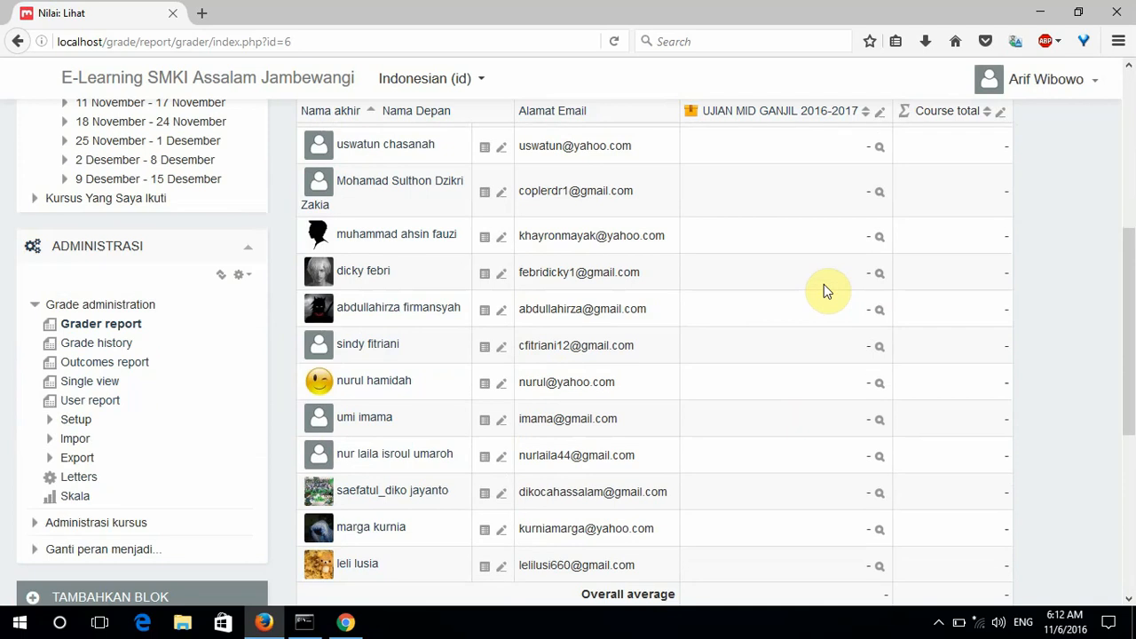
{"action": "scroll", "coordinate": [824, 284], "scroll_direction": "down", "scroll_amount": 2}
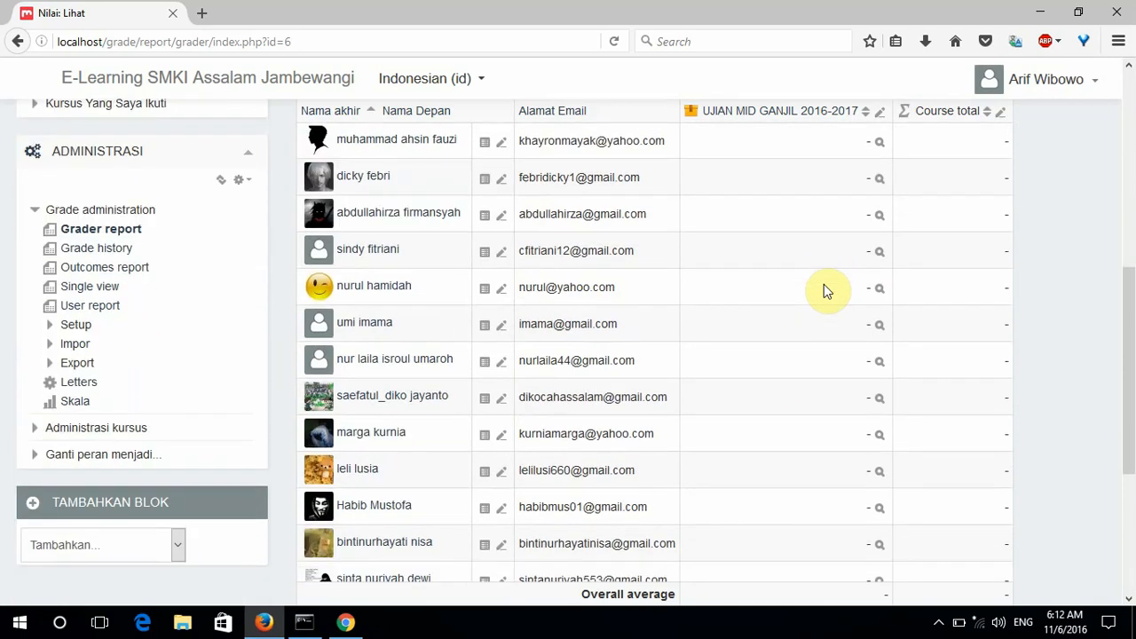
{"action": "left_click", "coordinate": [49, 370]}
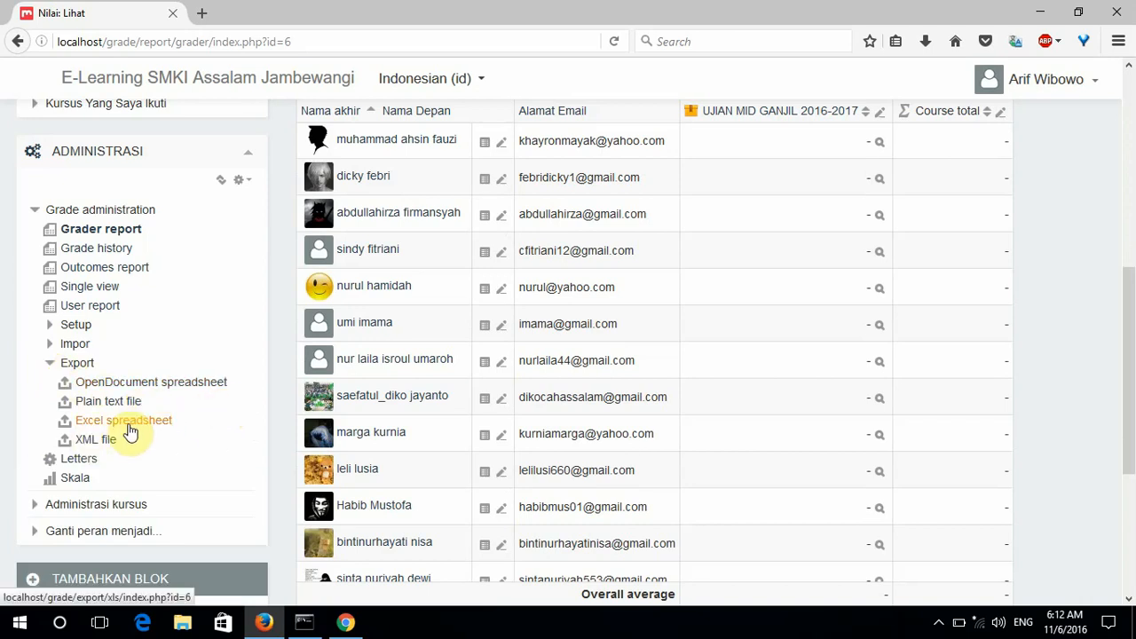
Export grades as an Excel spreadsheet including UJIAN MID GANJIL 2016-2017 and Course total via Unduh.
{"action": "left_click", "coordinate": [129, 426]}
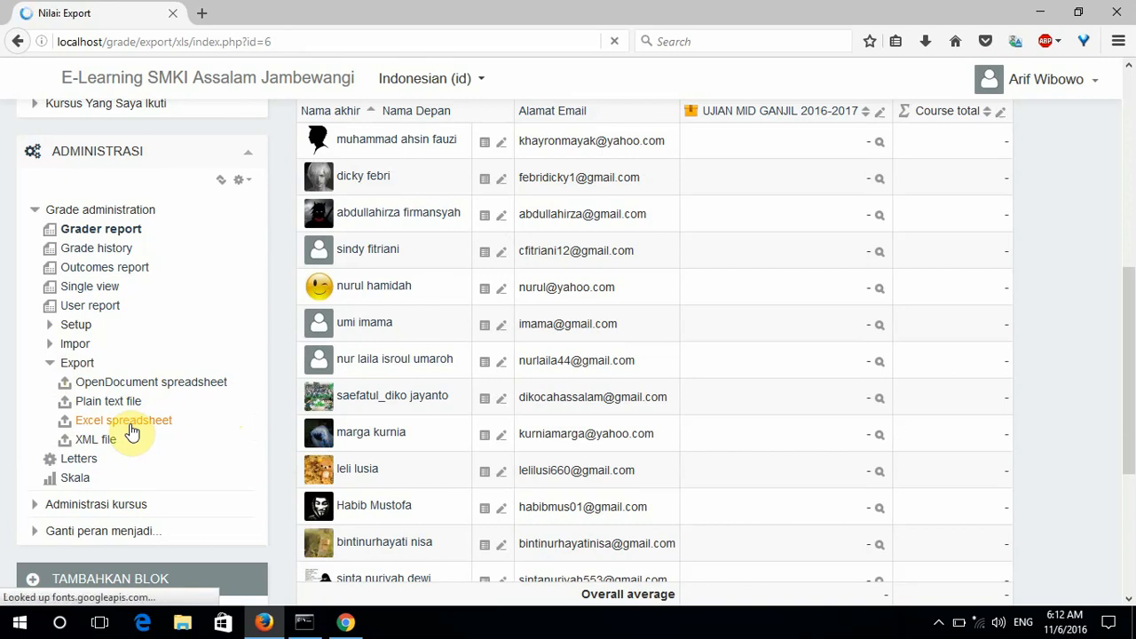
{"action": "scroll", "coordinate": [707, 340], "scroll_direction": "down", "scroll_amount": 2}
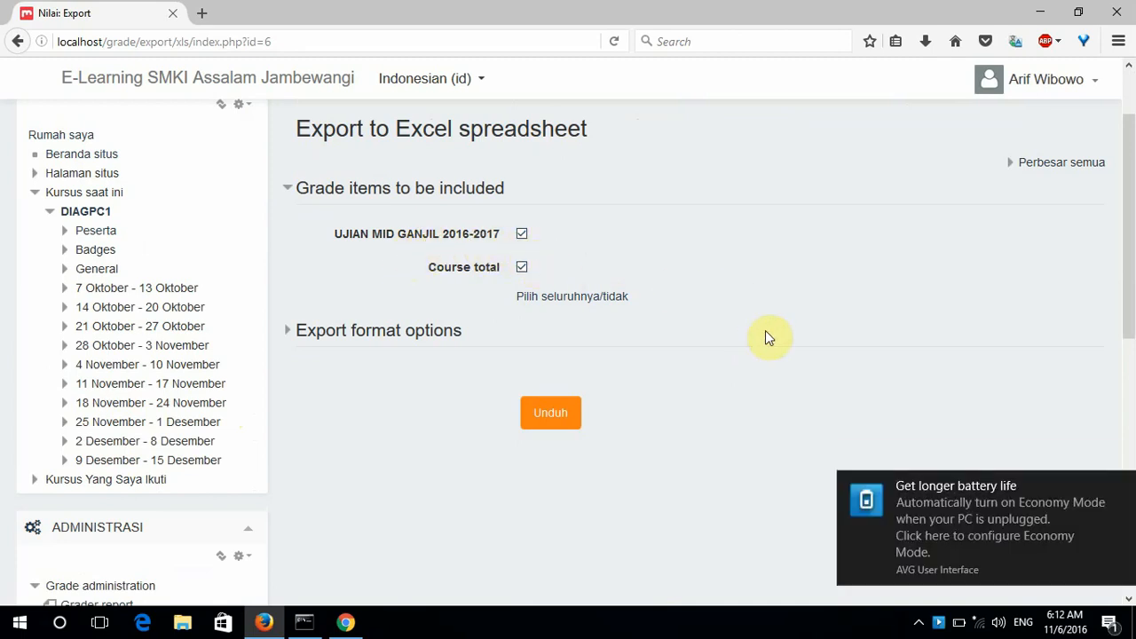
{"action": "left_click", "coordinate": [548, 413]}
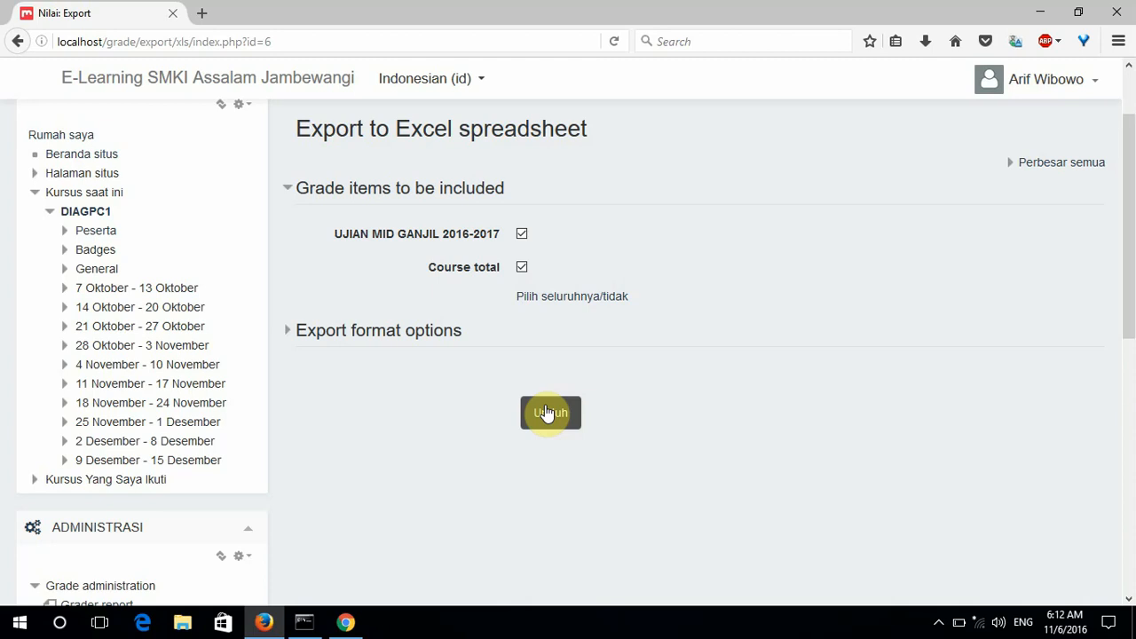
{"action": "left_click", "coordinate": [549, 412]}
{"action": "scroll", "coordinate": [669, 428], "scroll_direction": "up", "scroll_amount": 2}
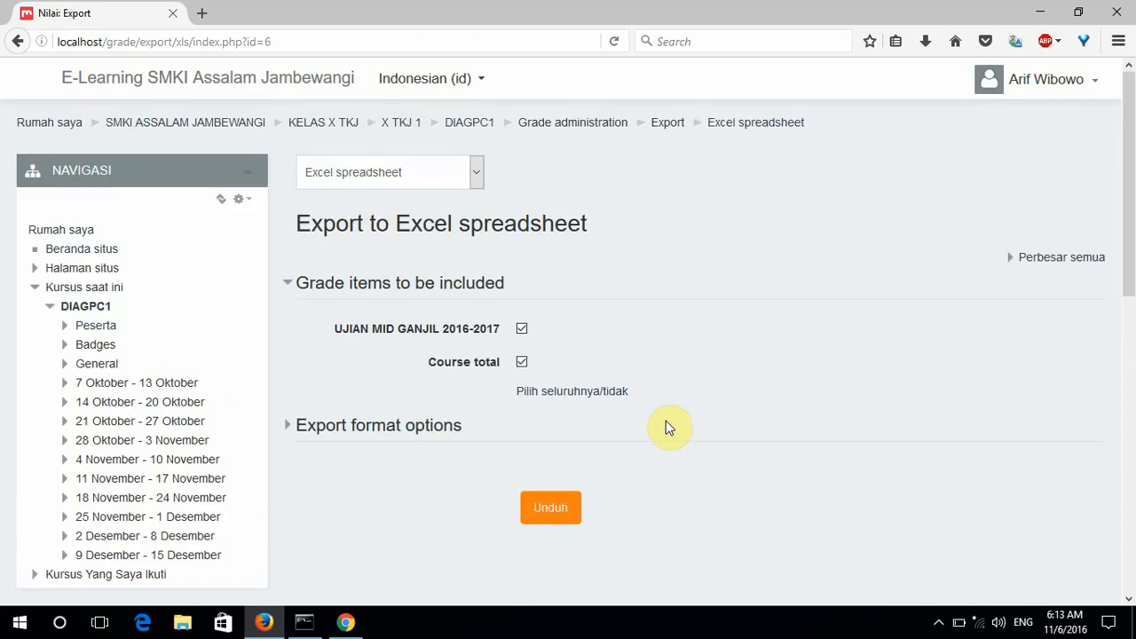
{"action": "scroll", "coordinate": [668, 428], "scroll_direction": "down", "scroll_amount": 4}
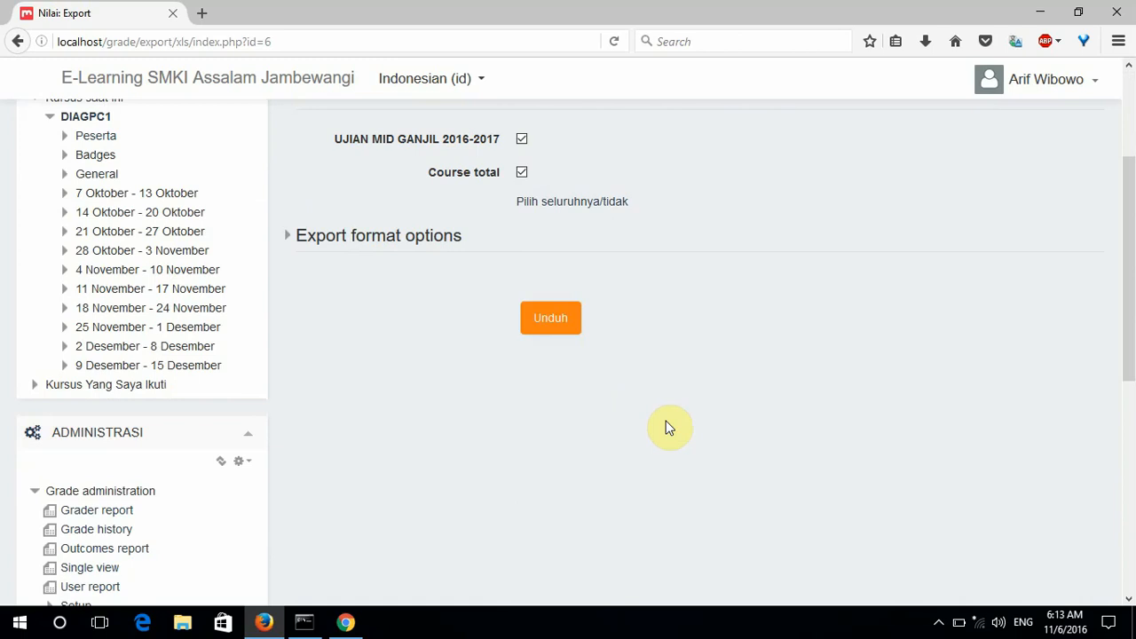
{"action": "scroll", "coordinate": [669, 428], "scroll_direction": "up", "scroll_amount": 4}
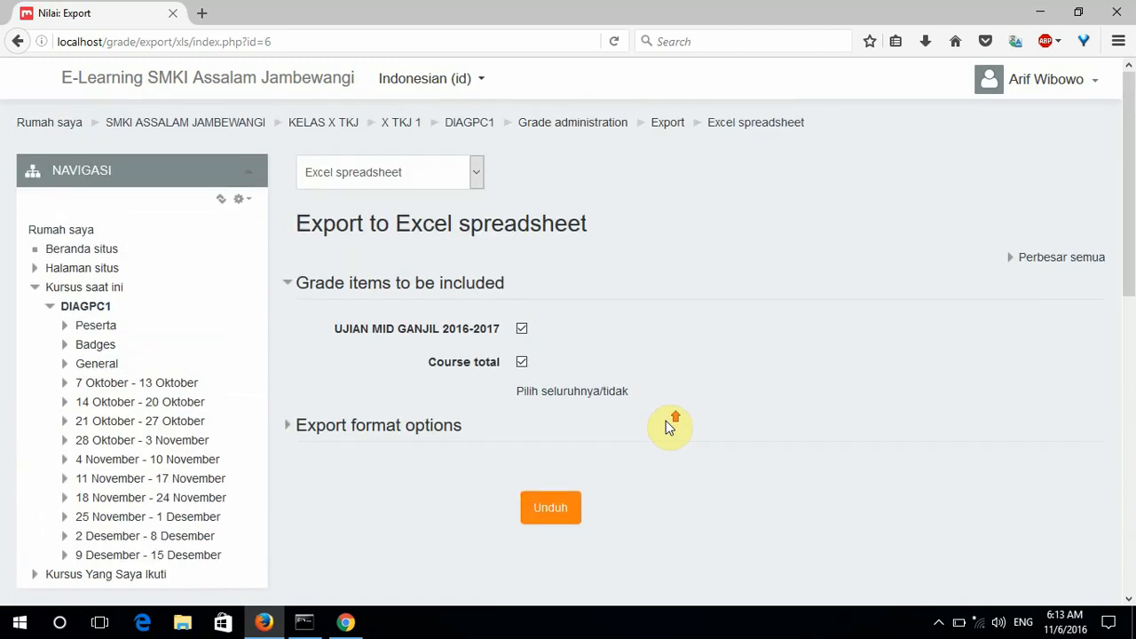
{"action": "scroll", "coordinate": [668, 428], "scroll_direction": "down", "scroll_amount": 4}
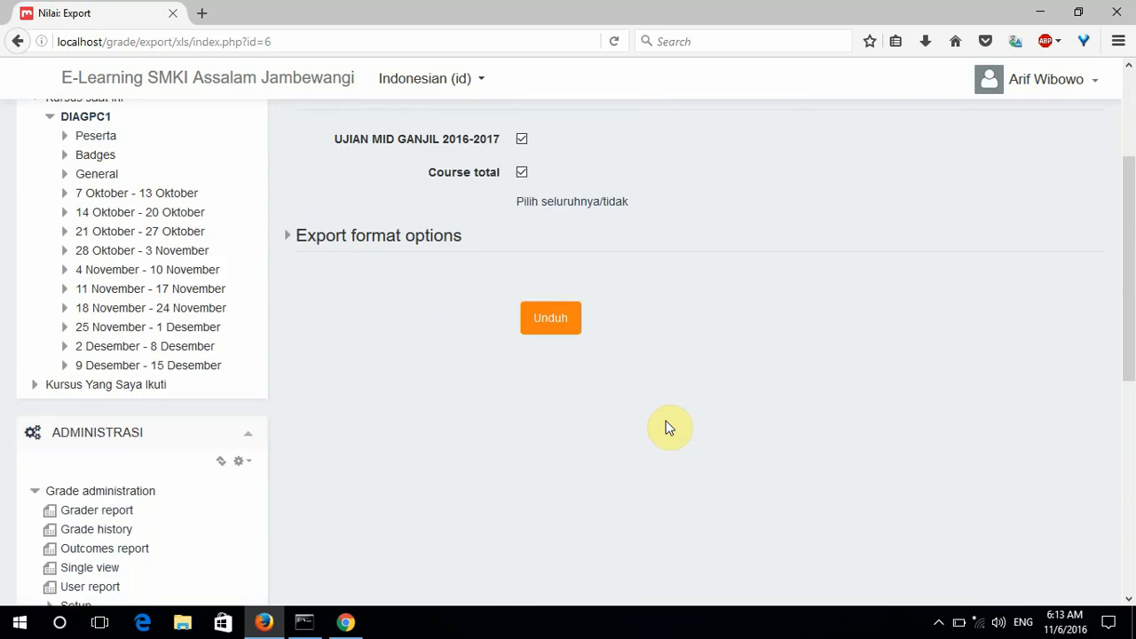
{"action": "scroll", "coordinate": [668, 428], "scroll_direction": "up", "scroll_amount": 4}
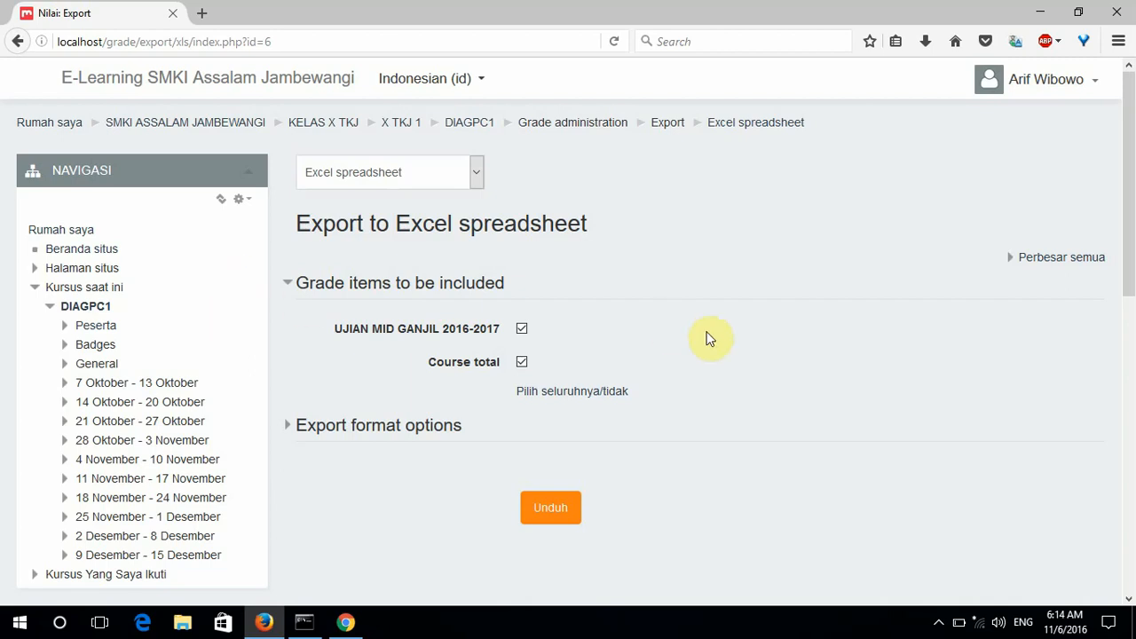
{"action": "scroll", "coordinate": [191, 346], "scroll_direction": "down", "scroll_amount": 5}
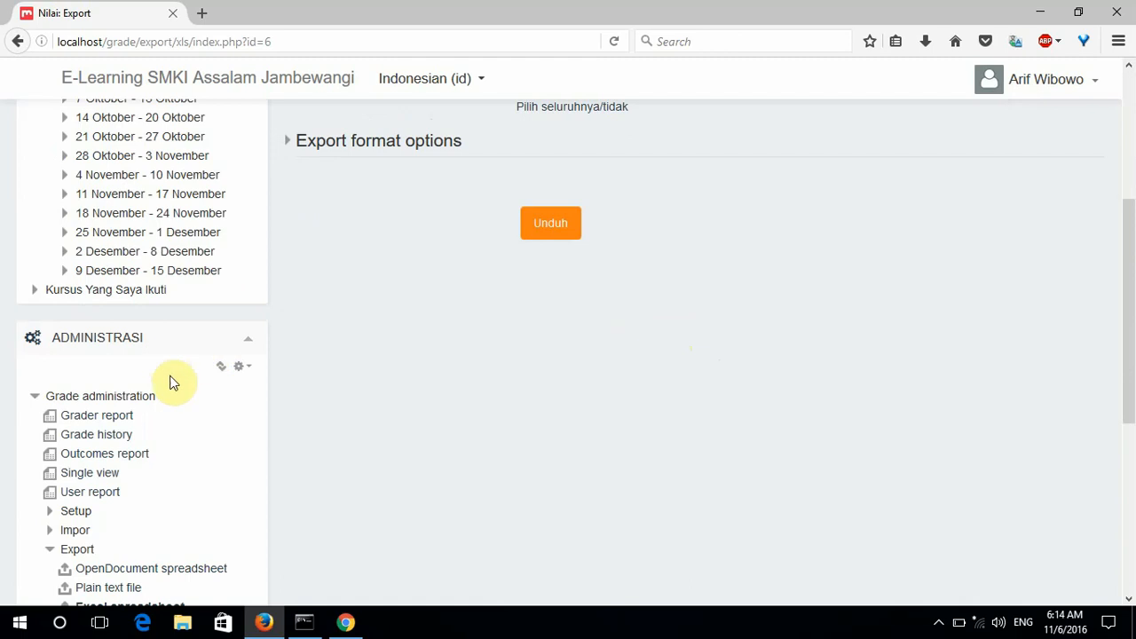
{"action": "scroll", "coordinate": [242, 404], "scroll_direction": "down", "scroll_amount": 5}
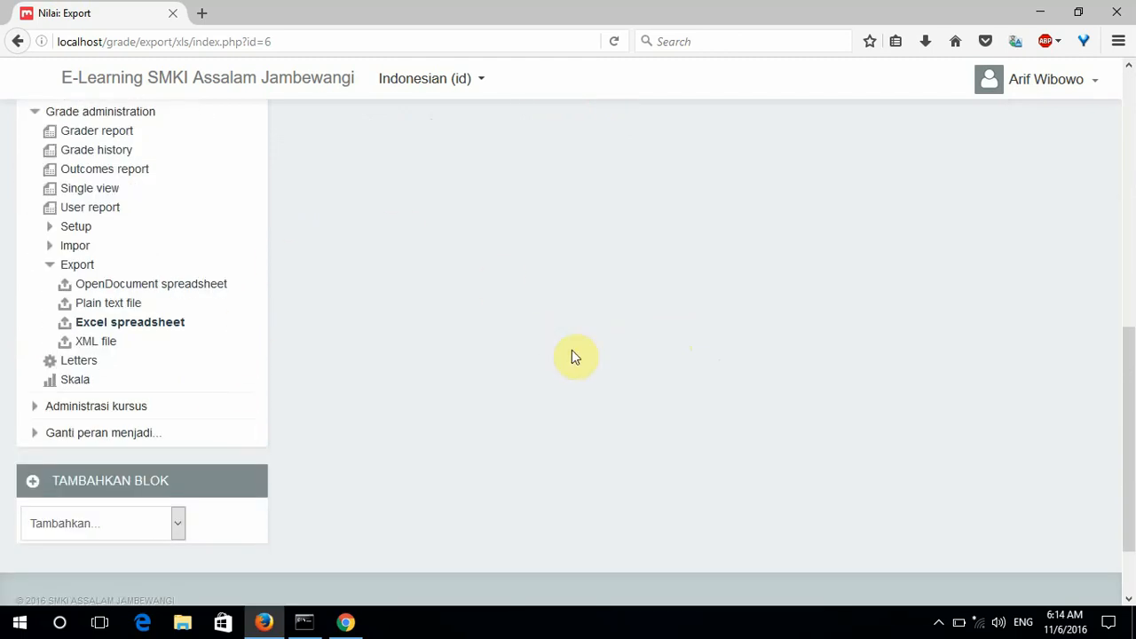
{"action": "scroll", "coordinate": [572, 351], "scroll_direction": "up", "scroll_amount": 10}
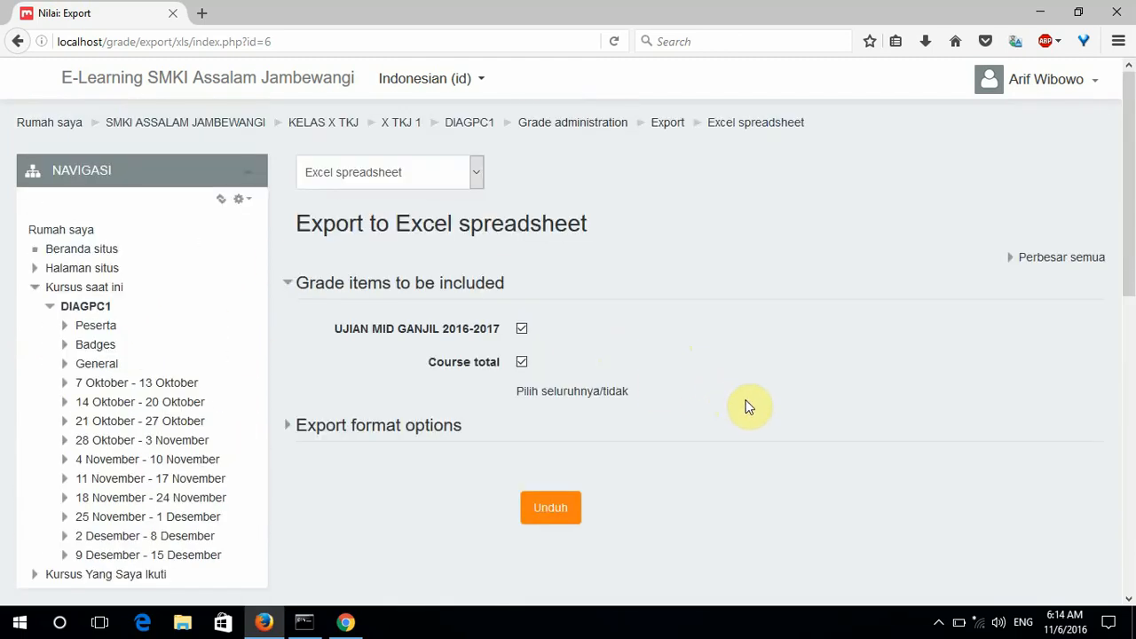